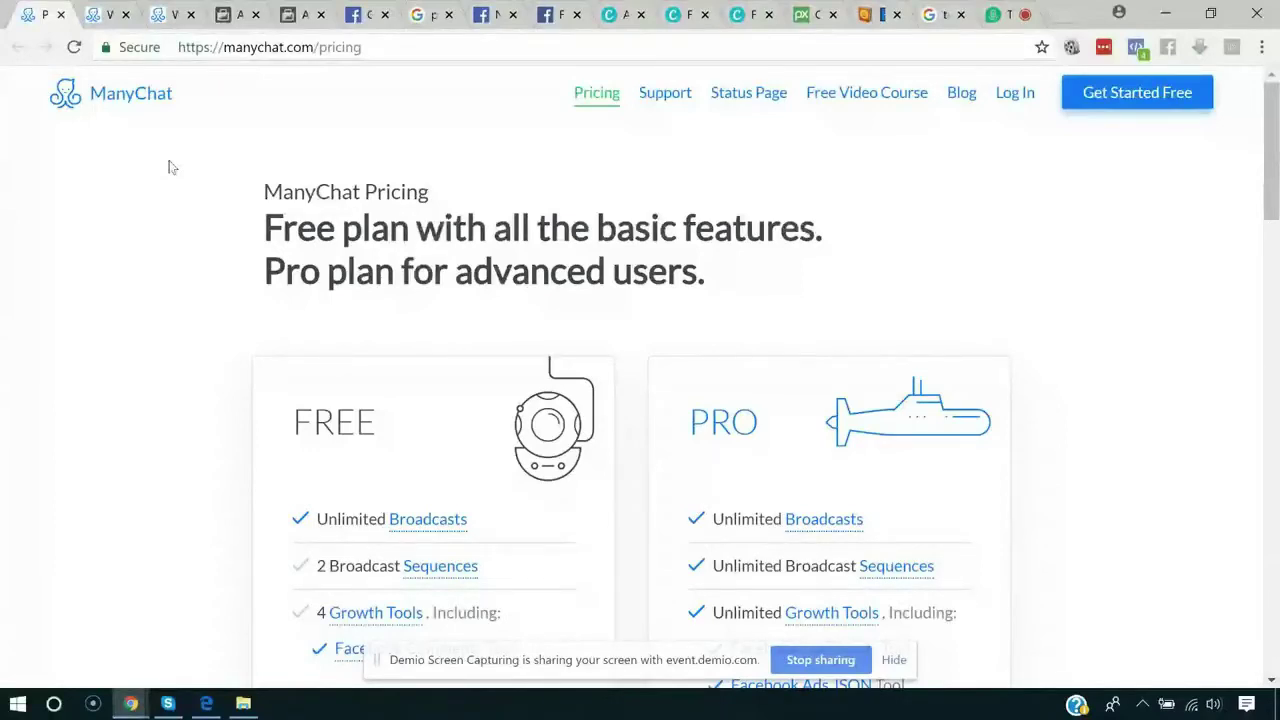
Step: Compare the features listed under the Free and Pro plans on the ManyChat pricing page
scroll(171, 167, down, 1)
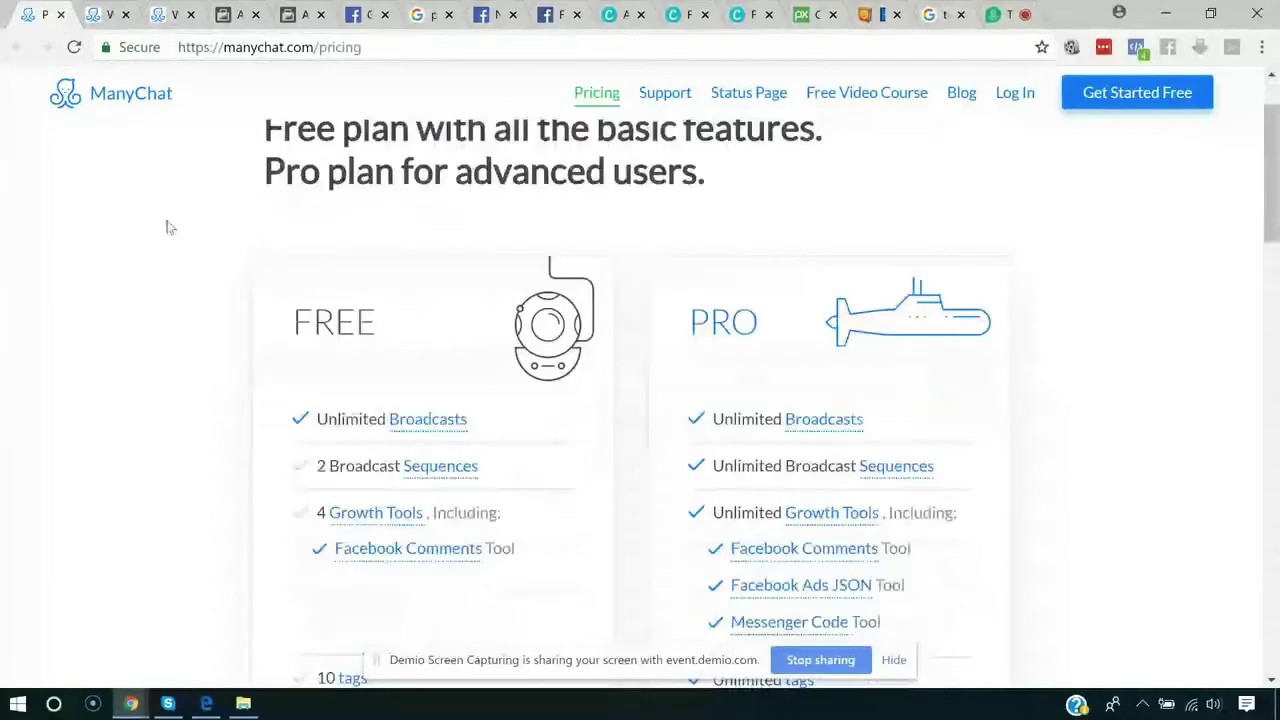
scroll(629, 471, down, 2)
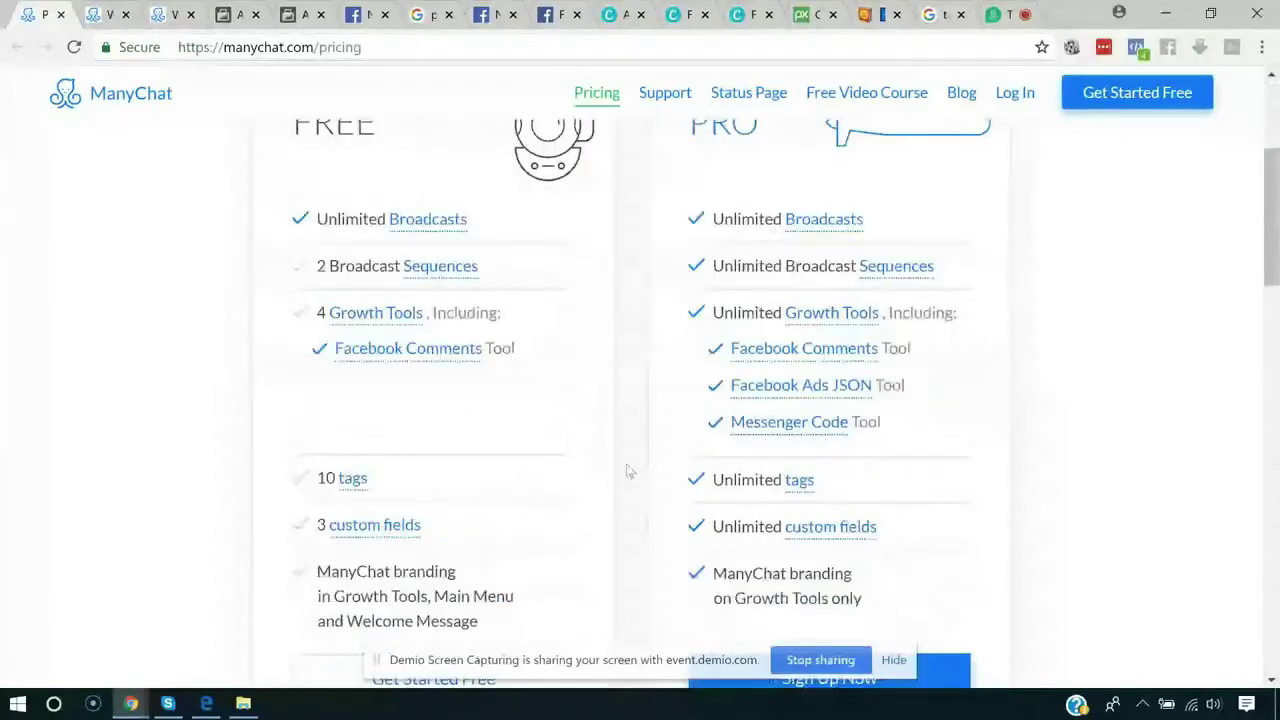
scroll(629, 471, up, 3)
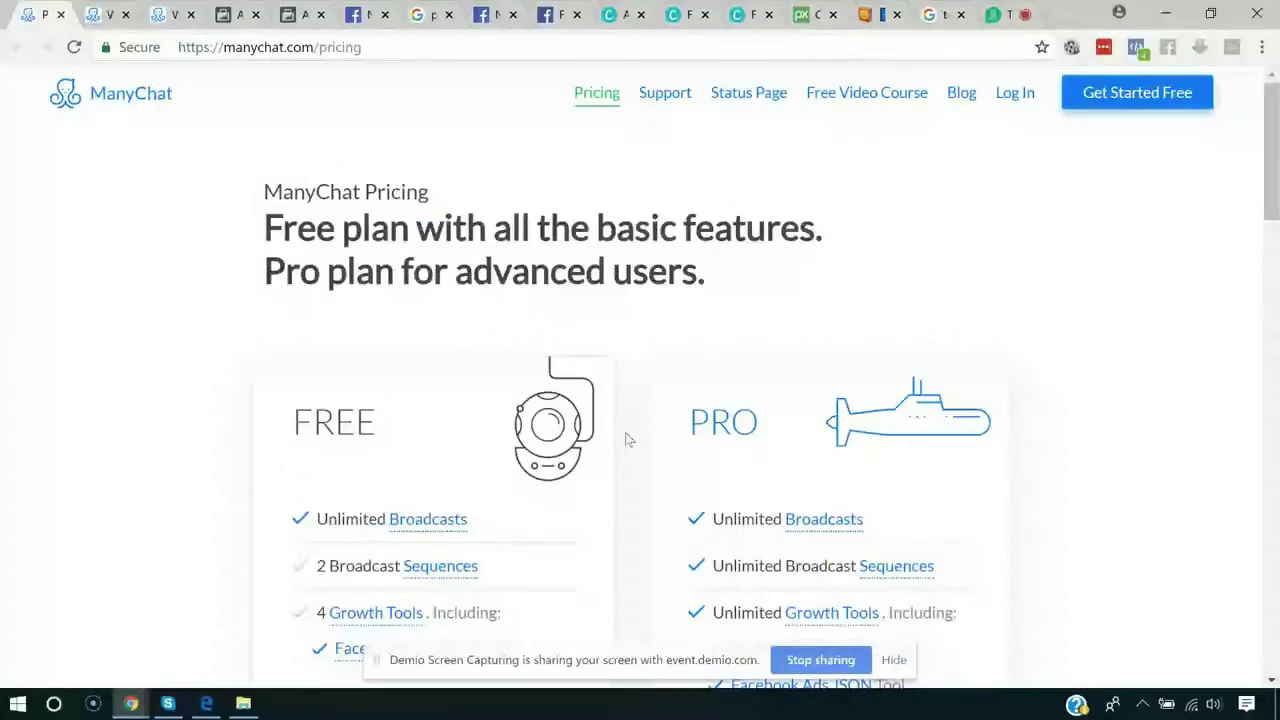
scroll(627, 439, down, 1)
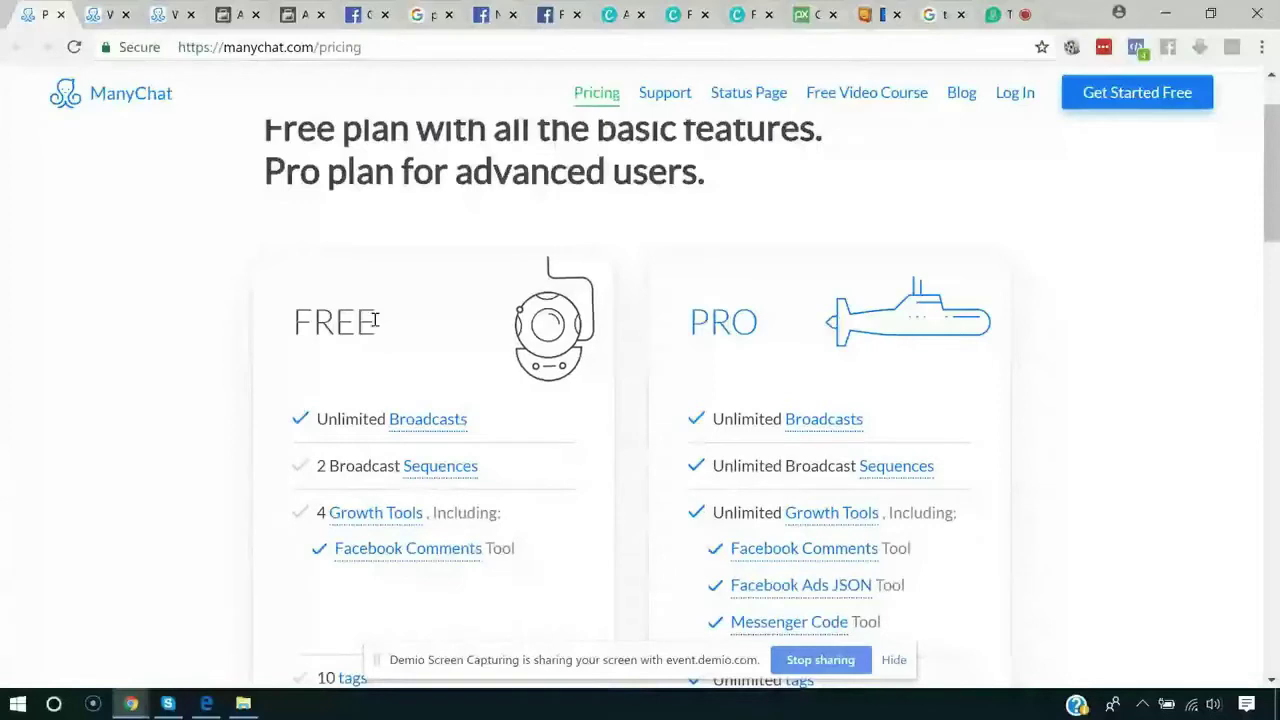
drag(375, 320, 301, 320)
click(205, 330)
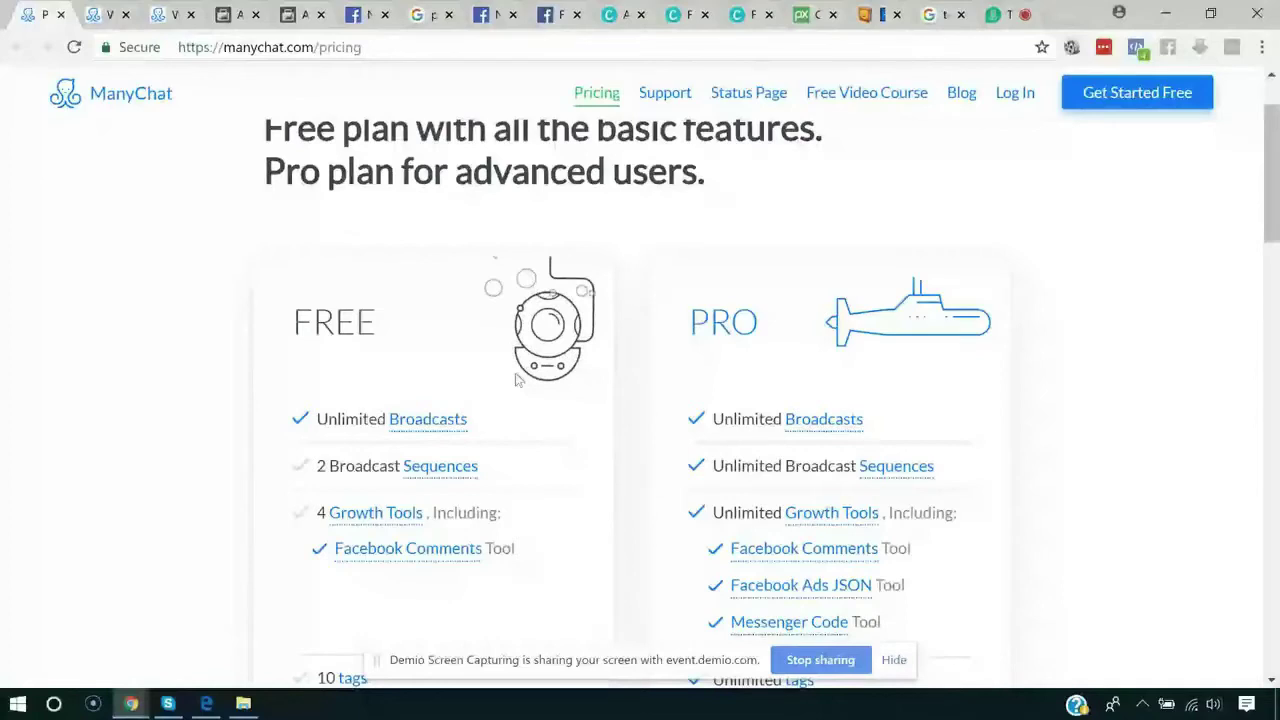
scroll(647, 412, down, 1)
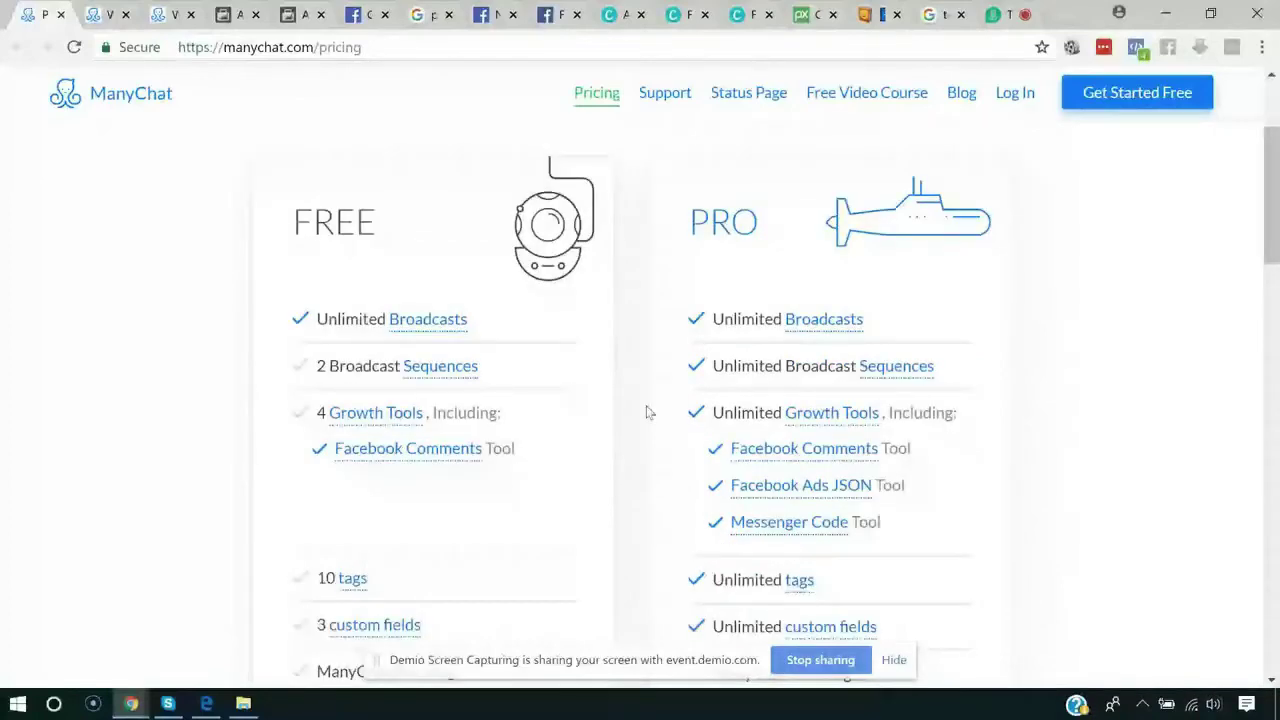
scroll(647, 412, down, 1)
scroll(647, 412, up, 1)
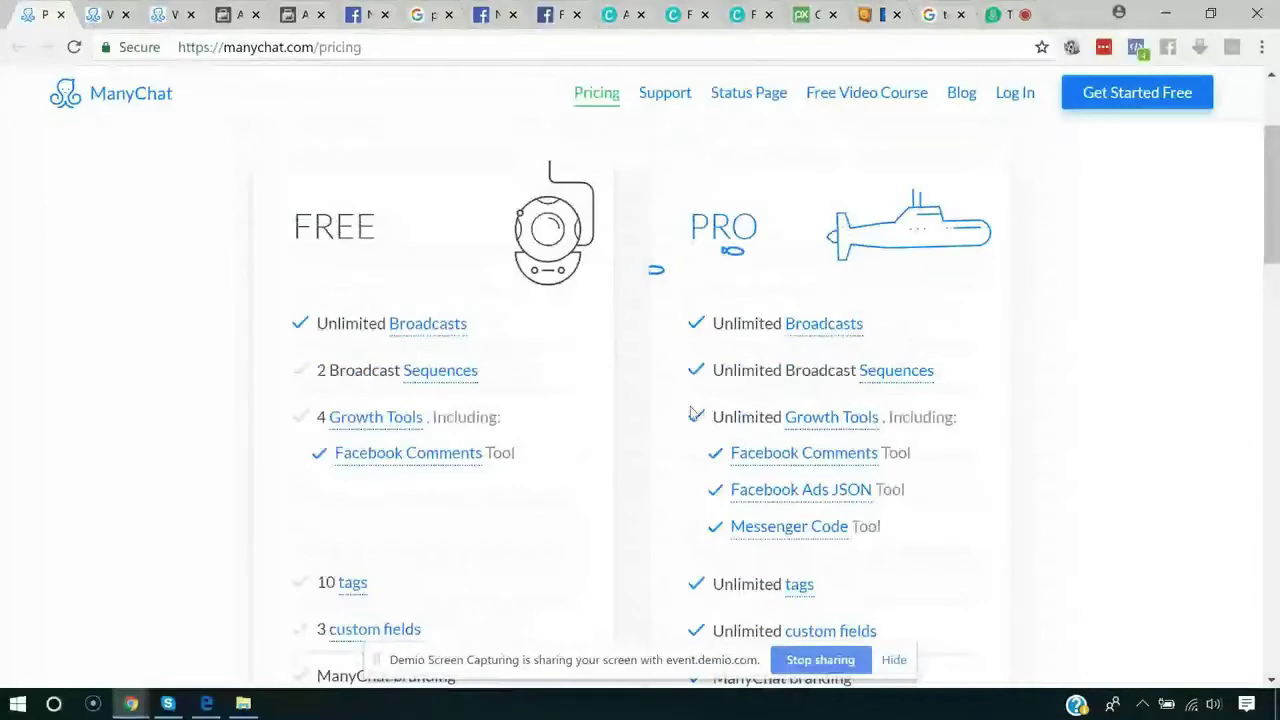
Step: Check the Pro price for 25k subscribers with the payment slider, and return the slider to 500 subscribers
scroll(650, 395, down, 9)
scroll(620, 410, up, 1)
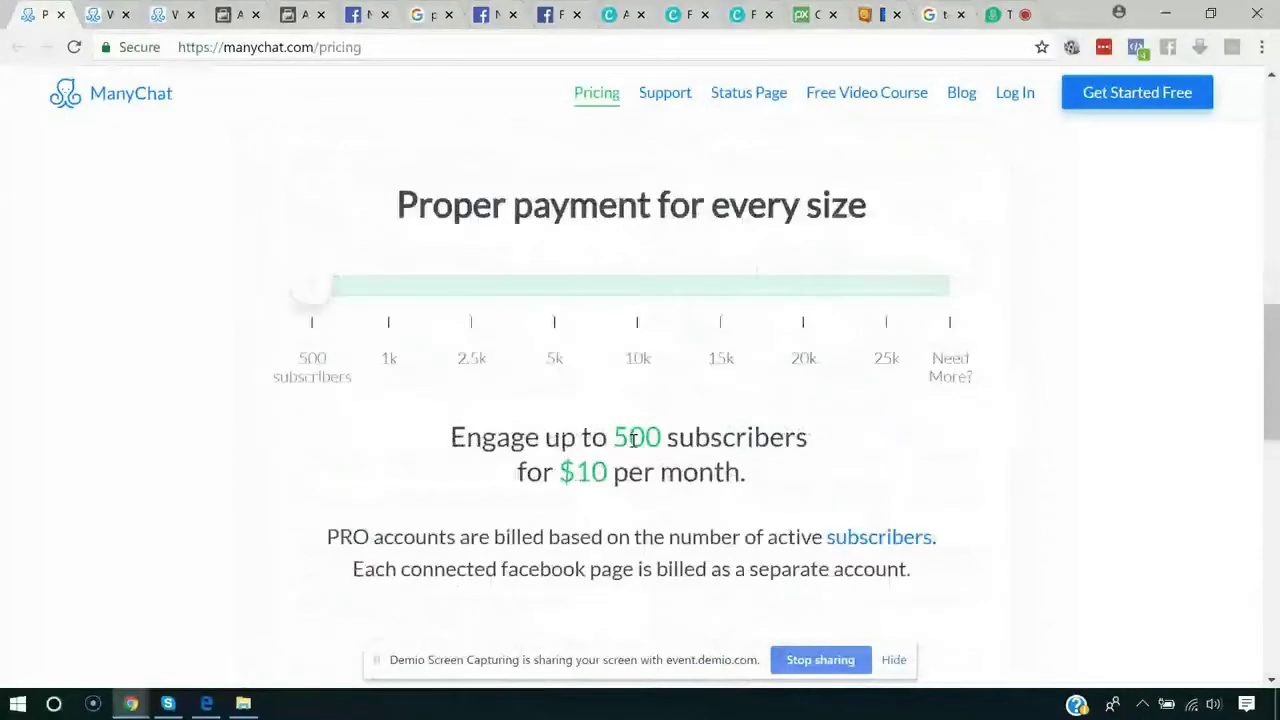
drag(654, 434, 566, 474)
click(621, 474)
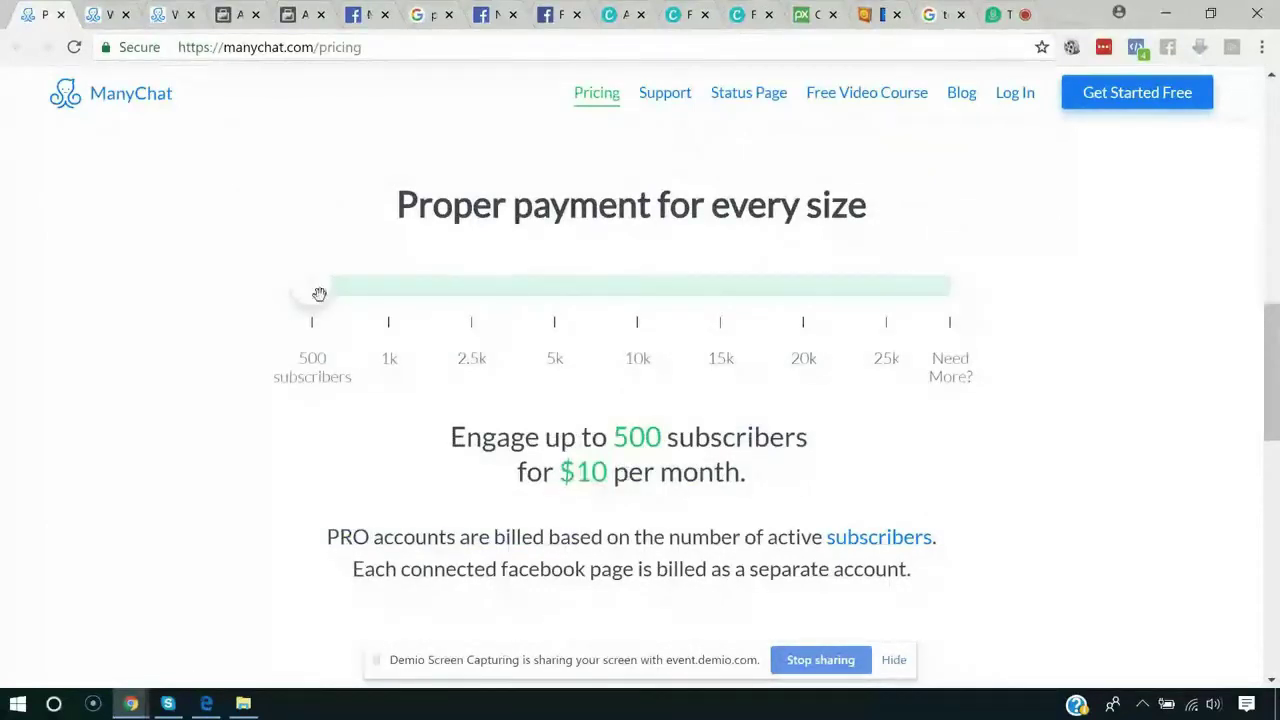
drag(319, 293, 884, 292)
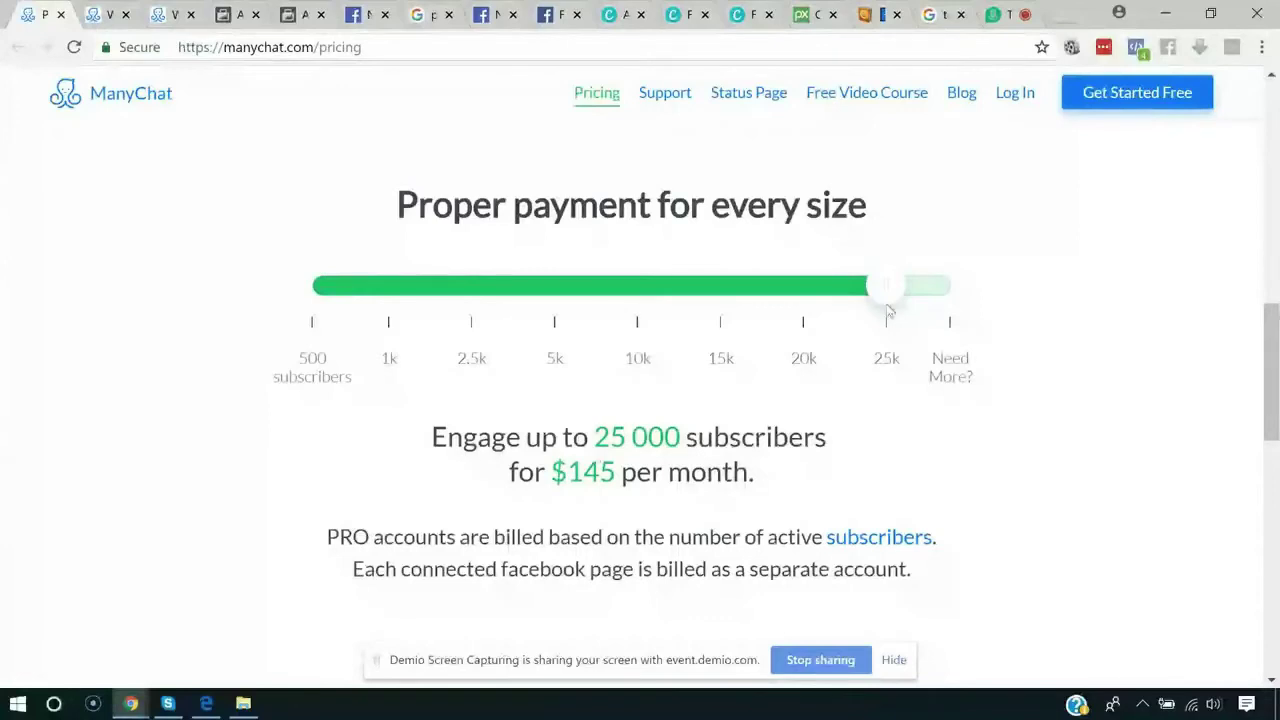
drag(886, 286, 256, 311)
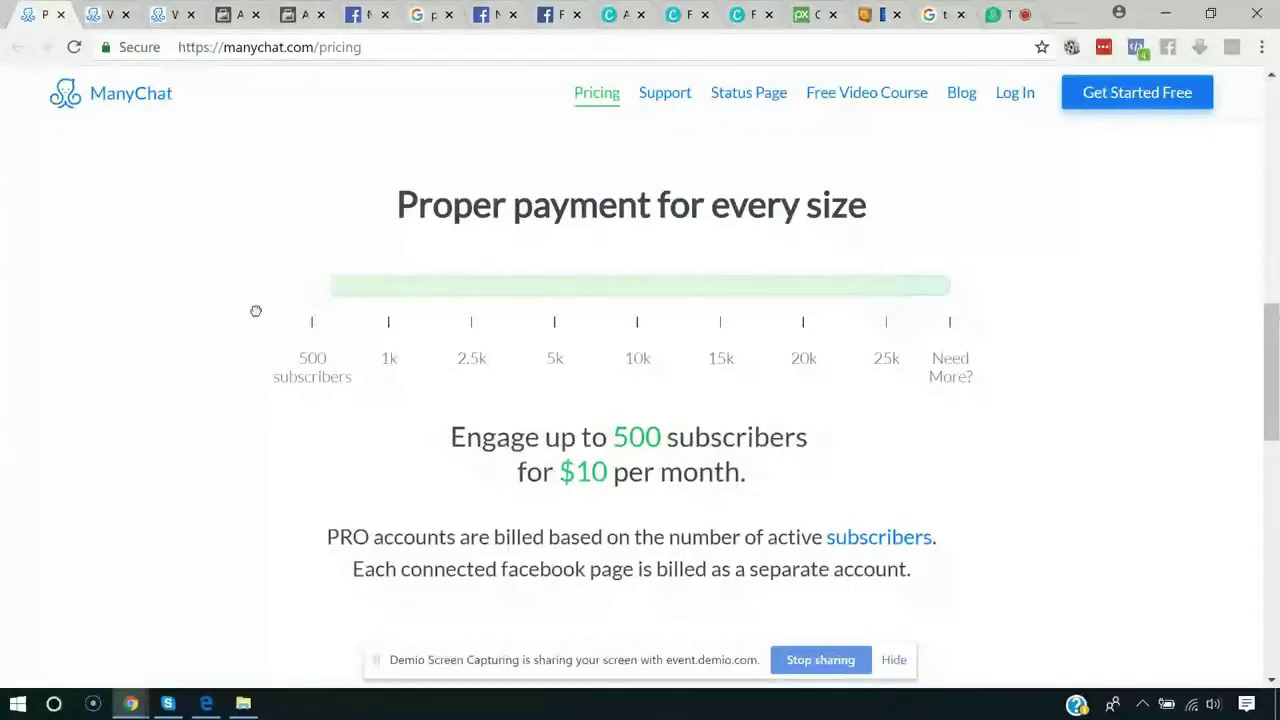
Step: Check the monthly Pro price for 1k subscribers, and reset the payment slider to 500 subscribers
drag(309, 297, 380, 300)
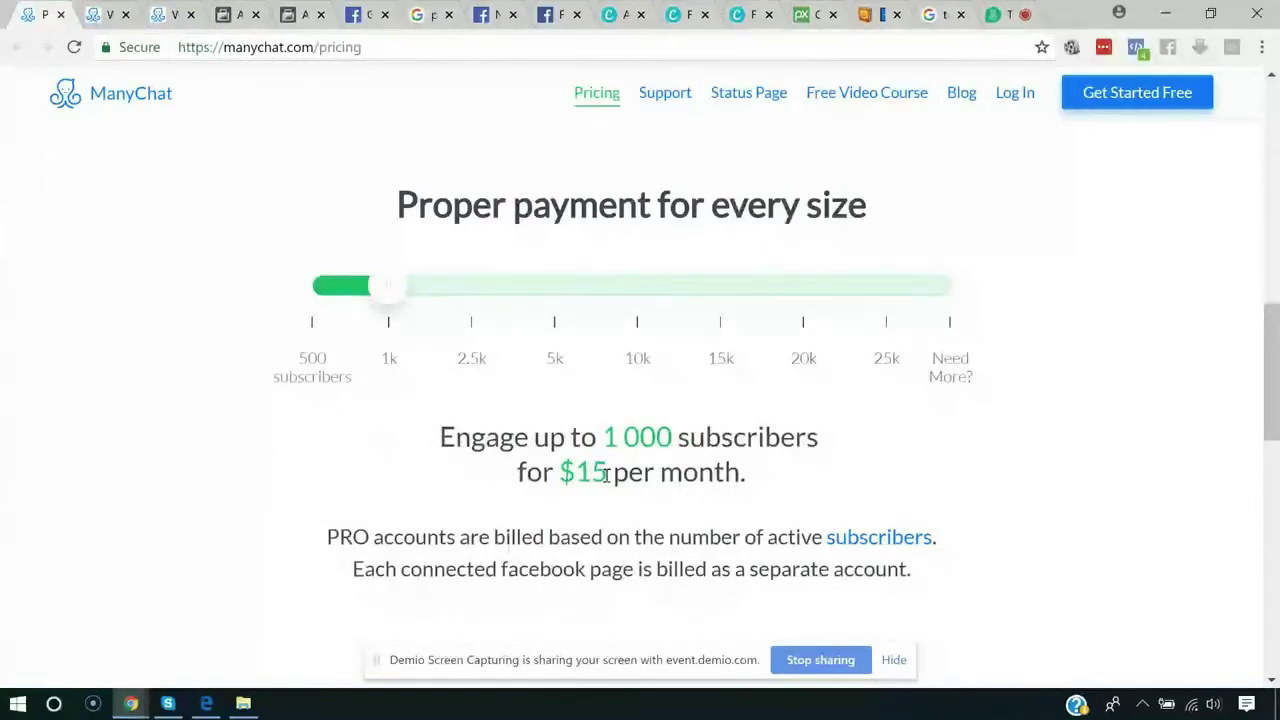
drag(606, 475, 561, 476)
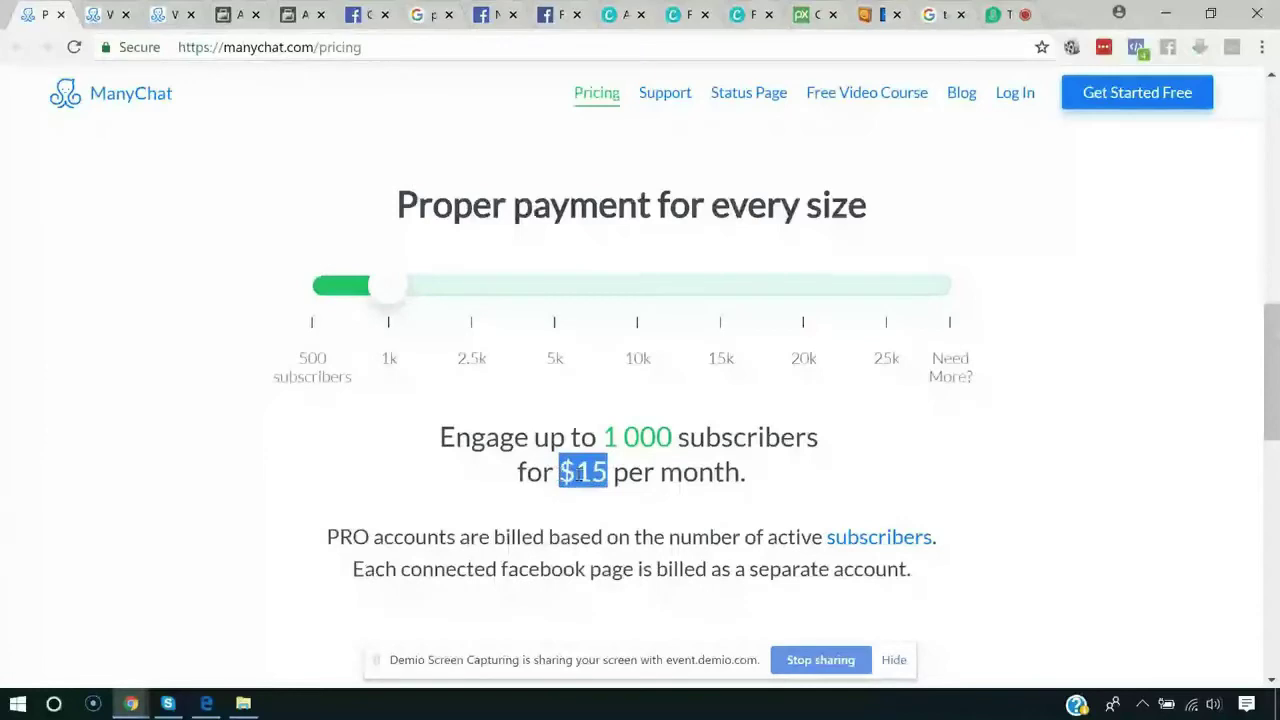
click(594, 473)
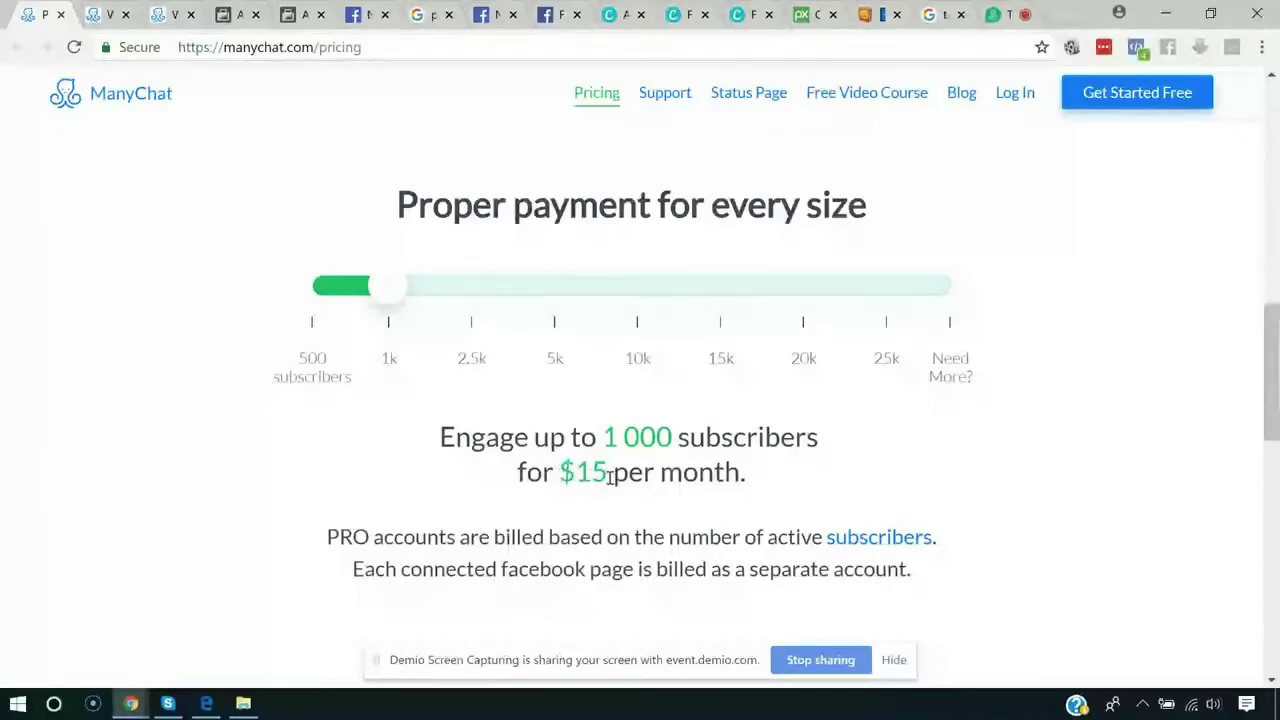
drag(610, 478, 560, 476)
click(566, 480)
click(338, 299)
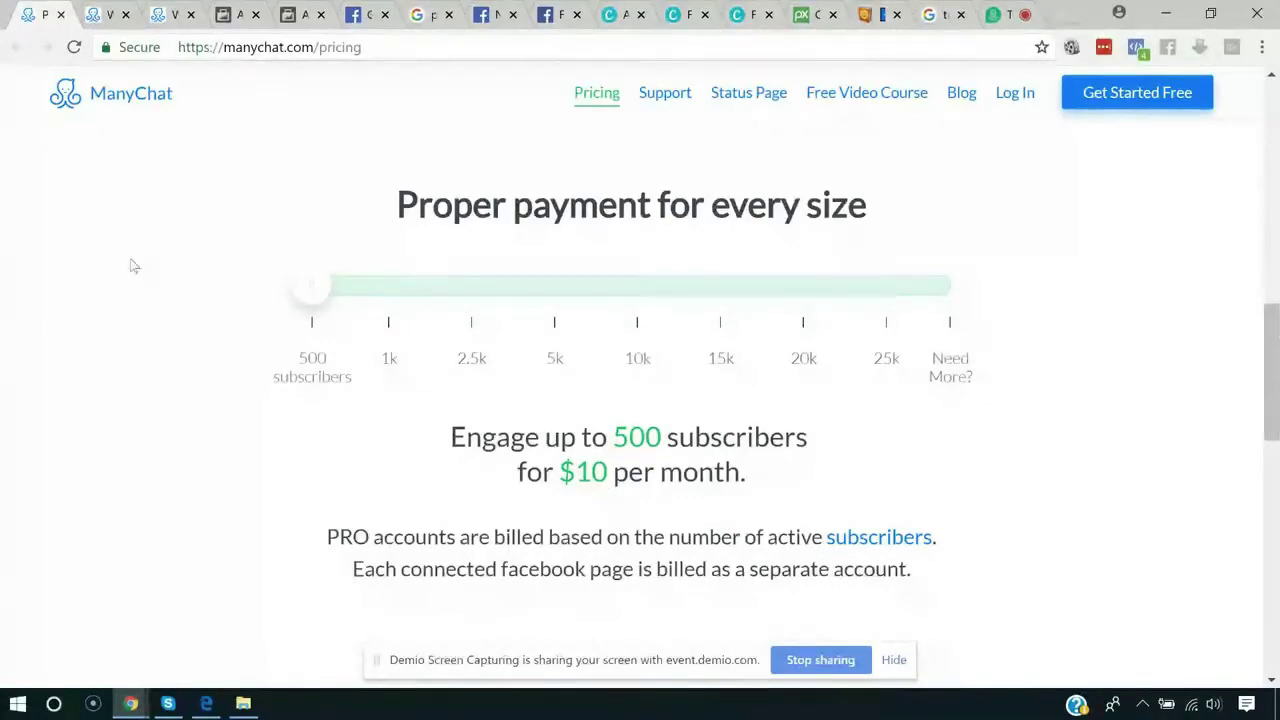
Step: Open the ManyChat account dashboard in a new browser tab and place that tab directly after the pricing tab
scroll(1133, 297, up, 10)
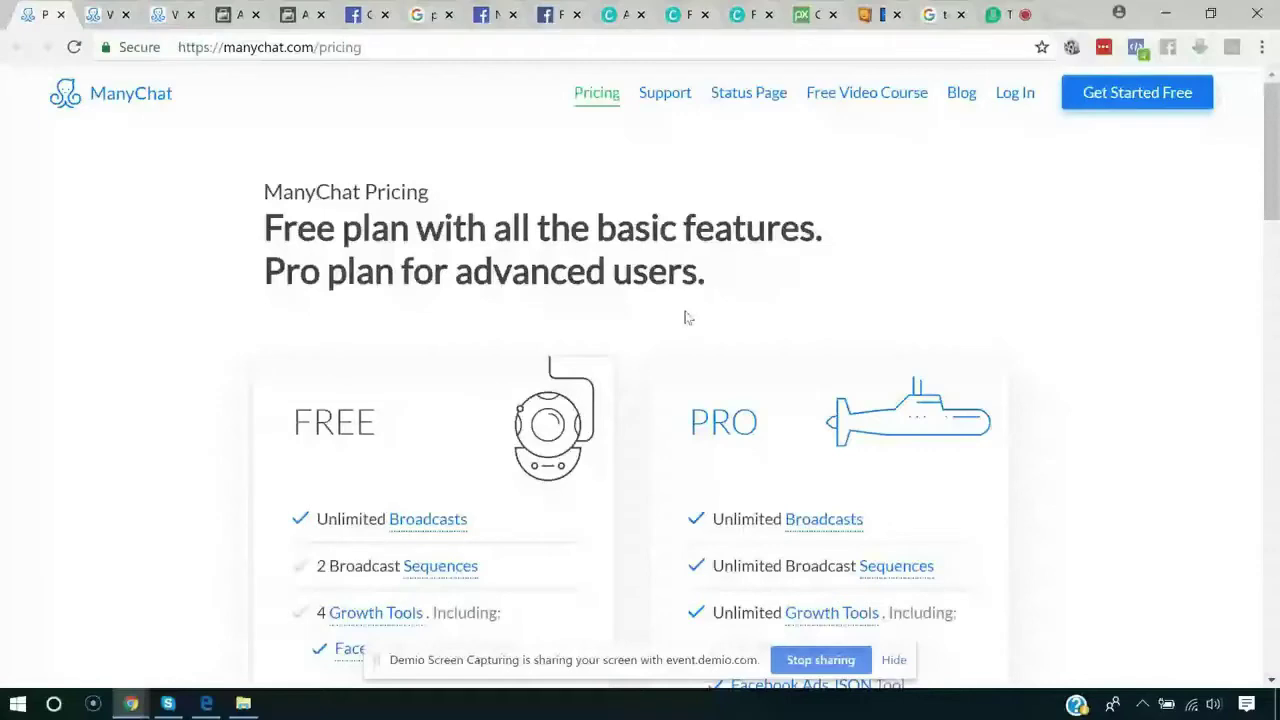
scroll(687, 317, down, 1)
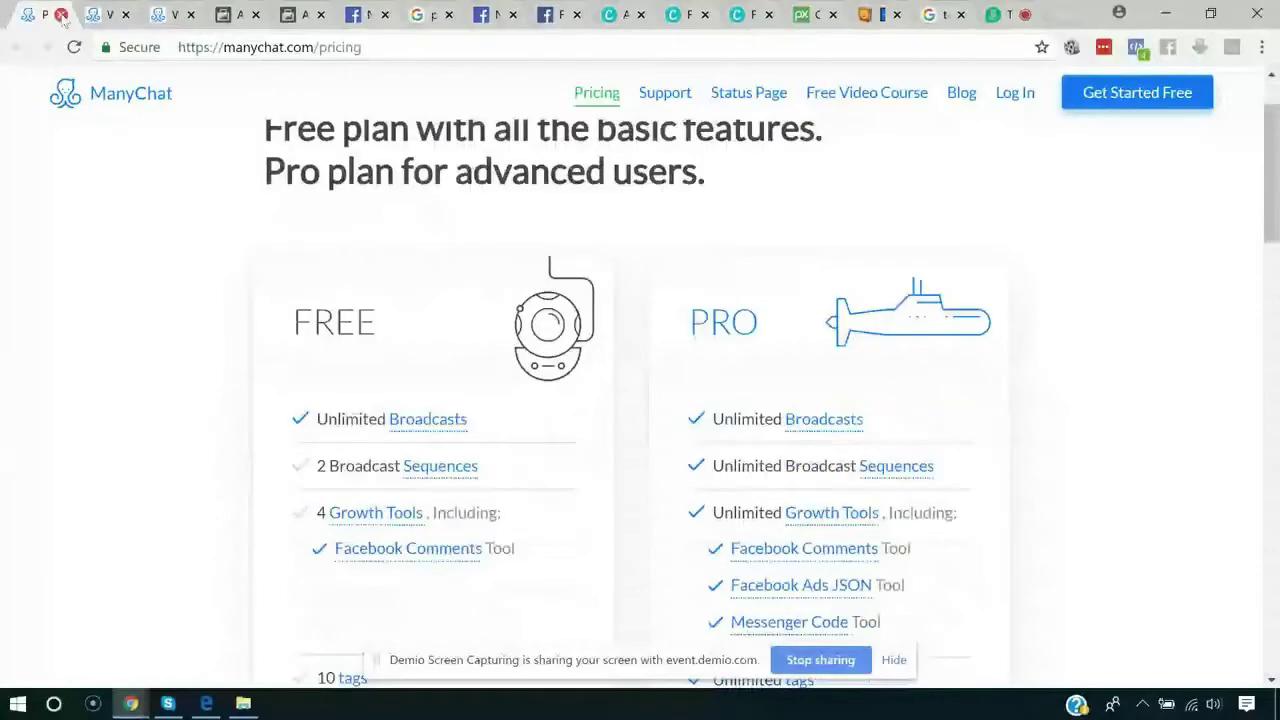
click(1066, 14)
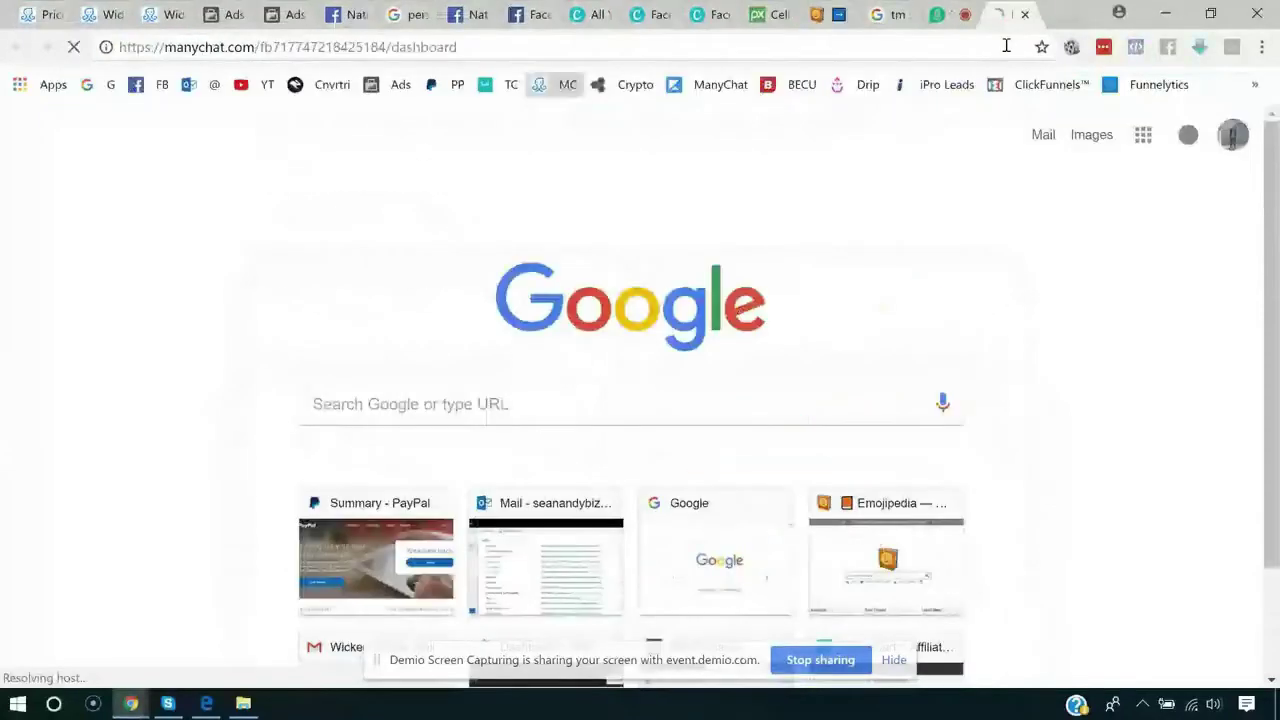
drag(1000, 14, 103, 30)
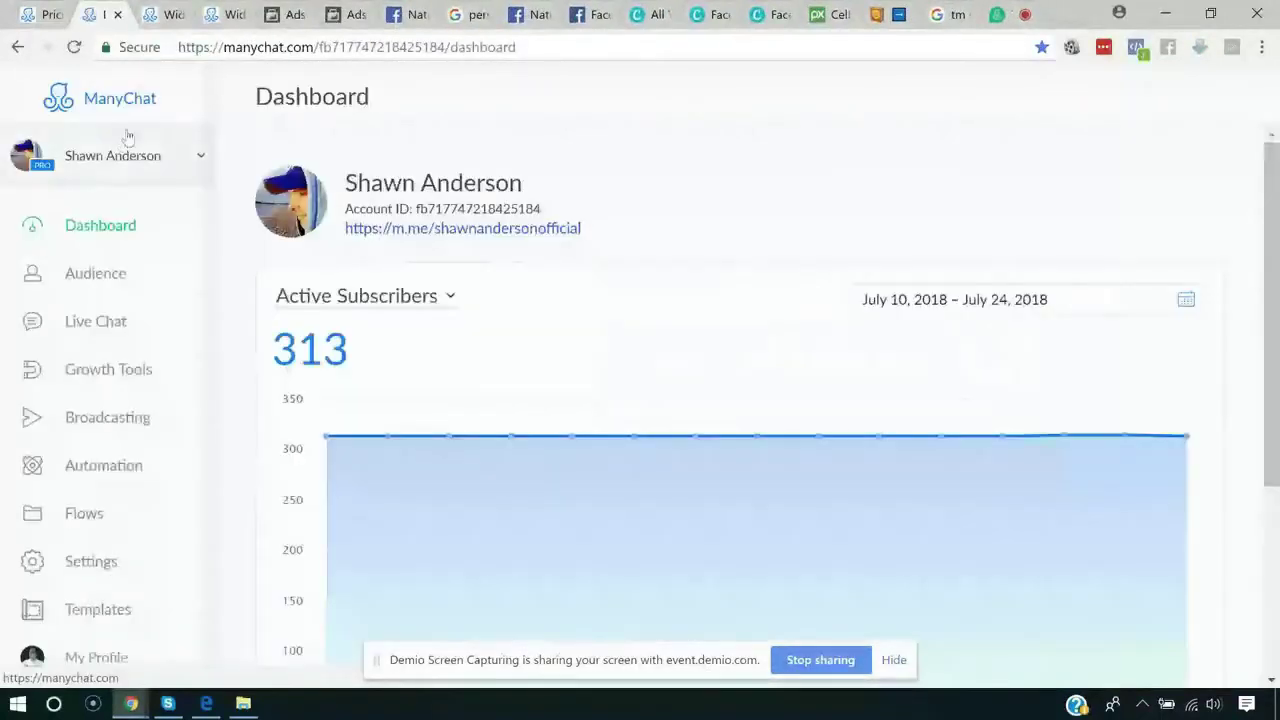
Step: Review the account's list of connected pages with their Free and Pro labels, and collapse the list
click(126, 152)
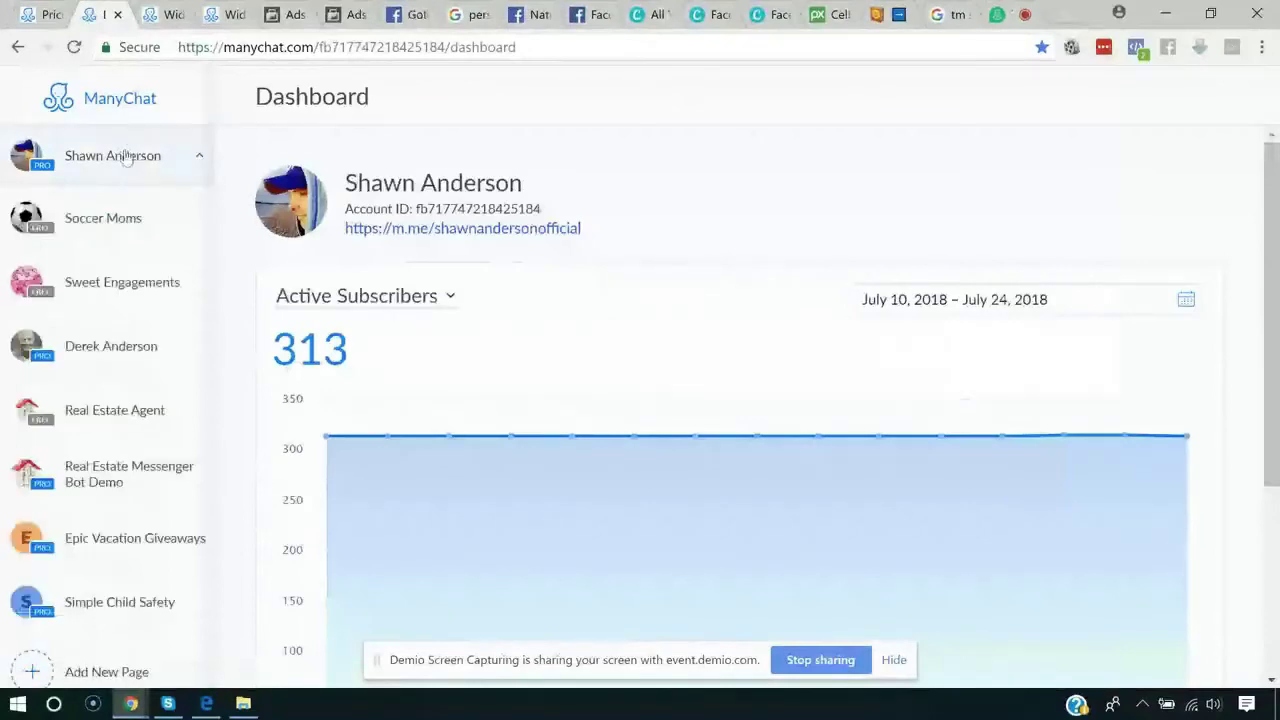
scroll(103, 293, down, 1)
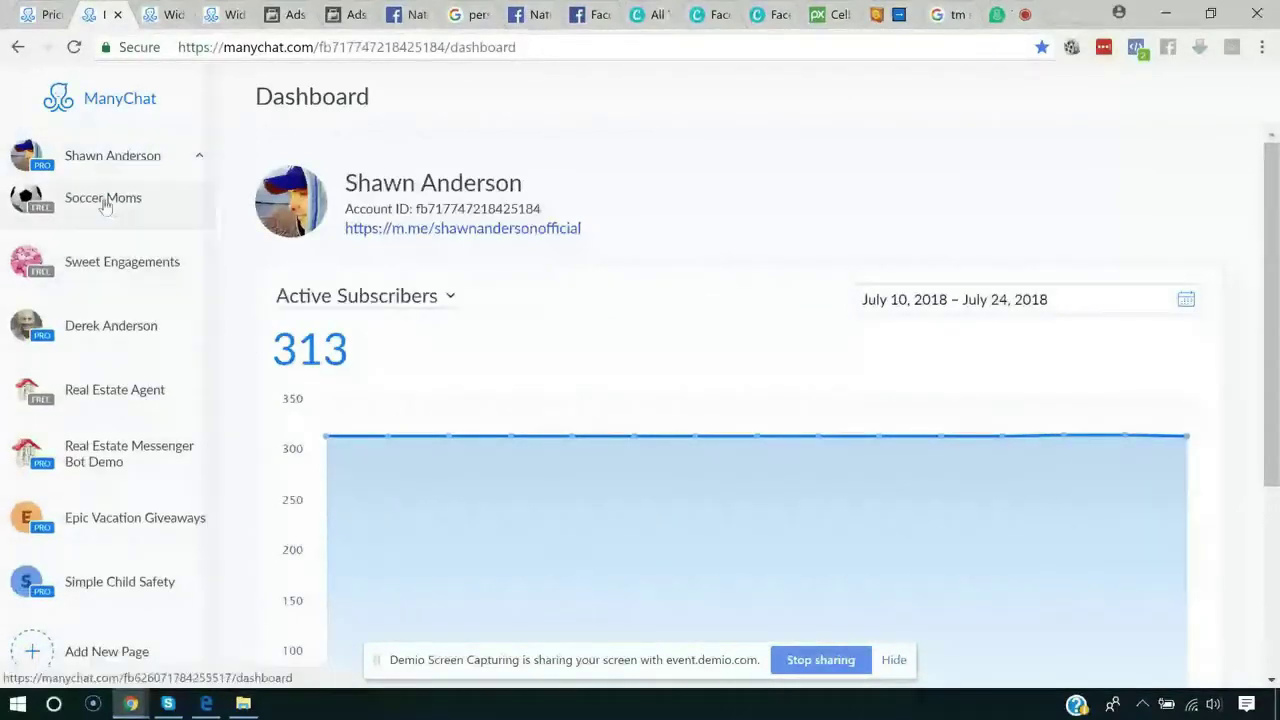
scroll(140, 287, up, 1)
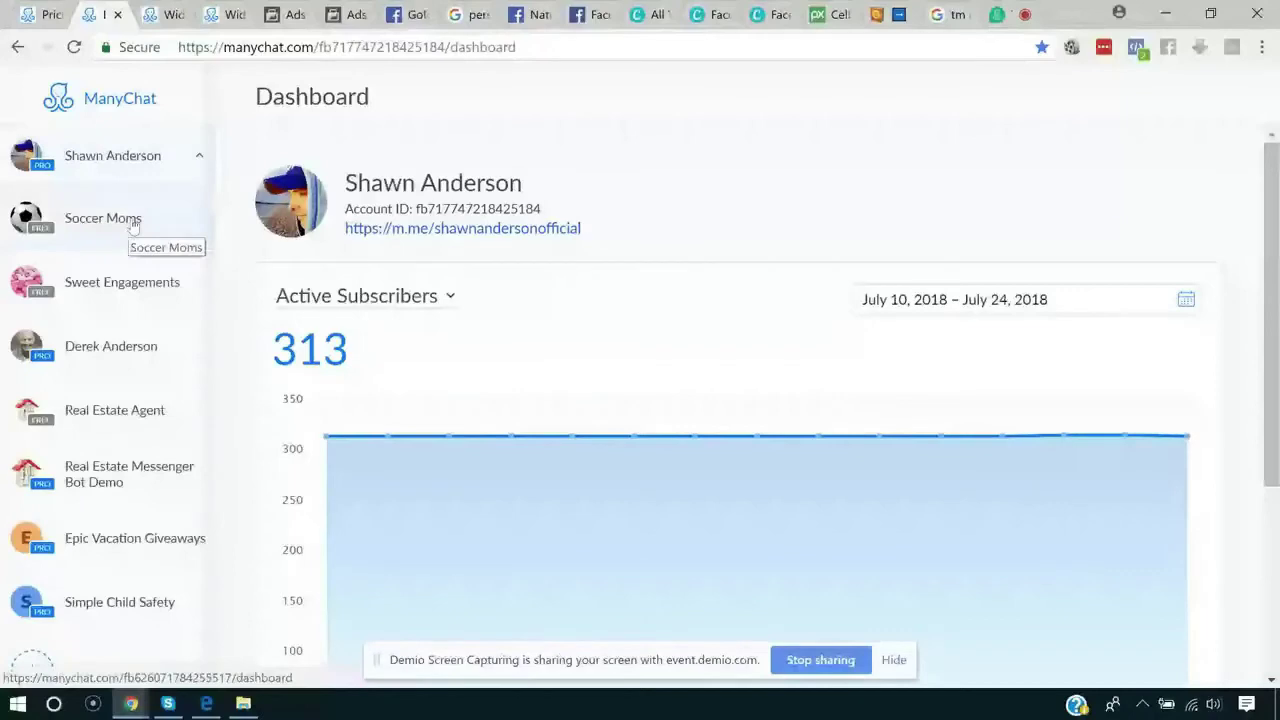
scroll(162, 258, down, 1)
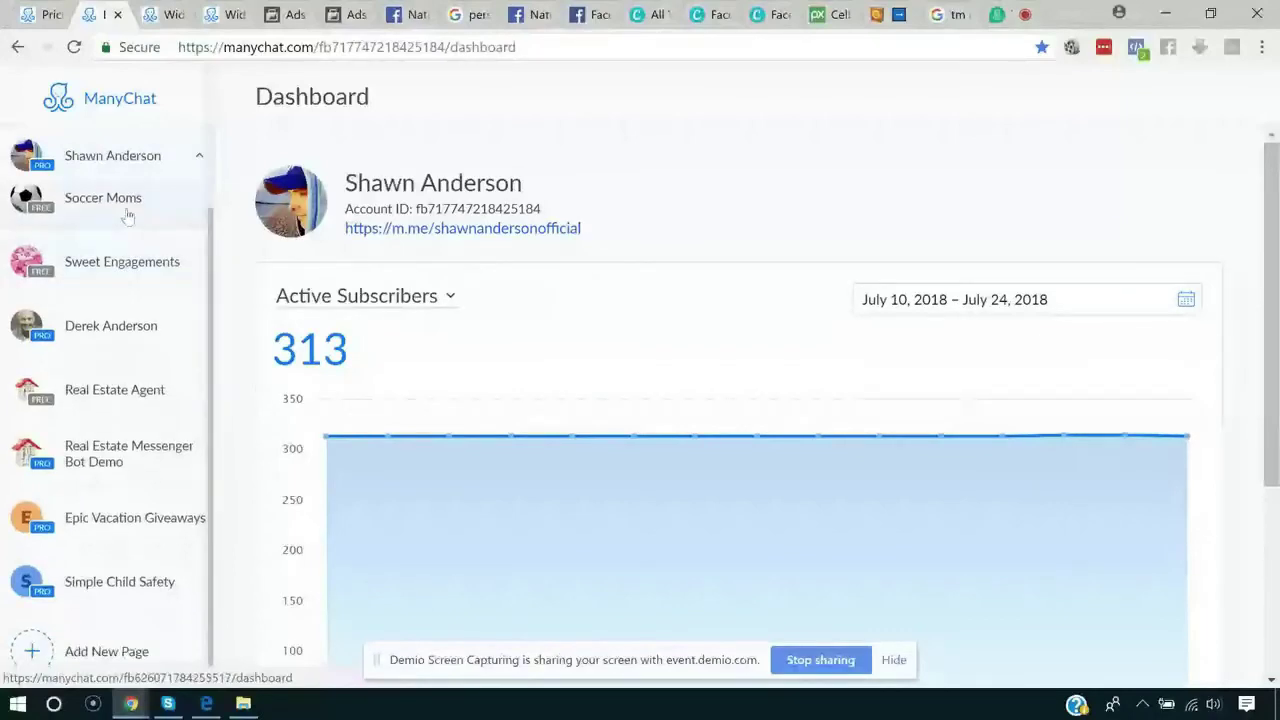
click(110, 163)
Step: View the bot's settings, and close that tab to return to the ManyChat pricing page
scroll(95, 617, down, 1)
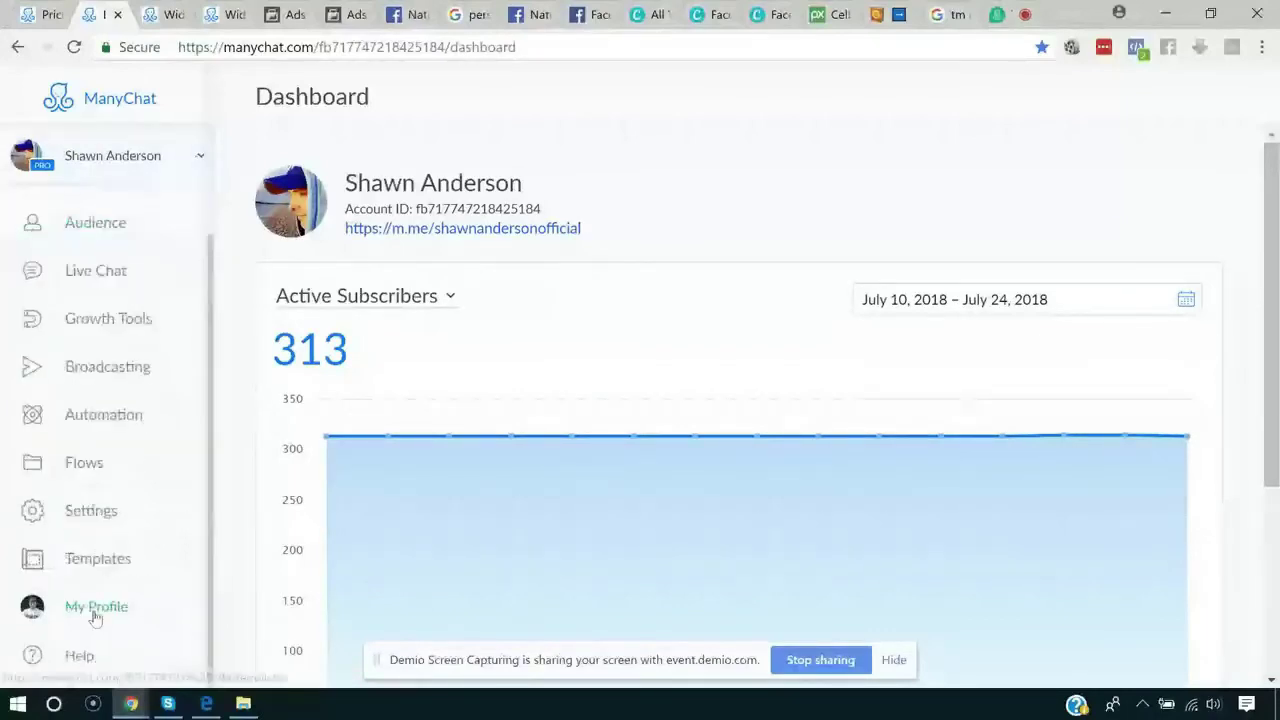
click(90, 512)
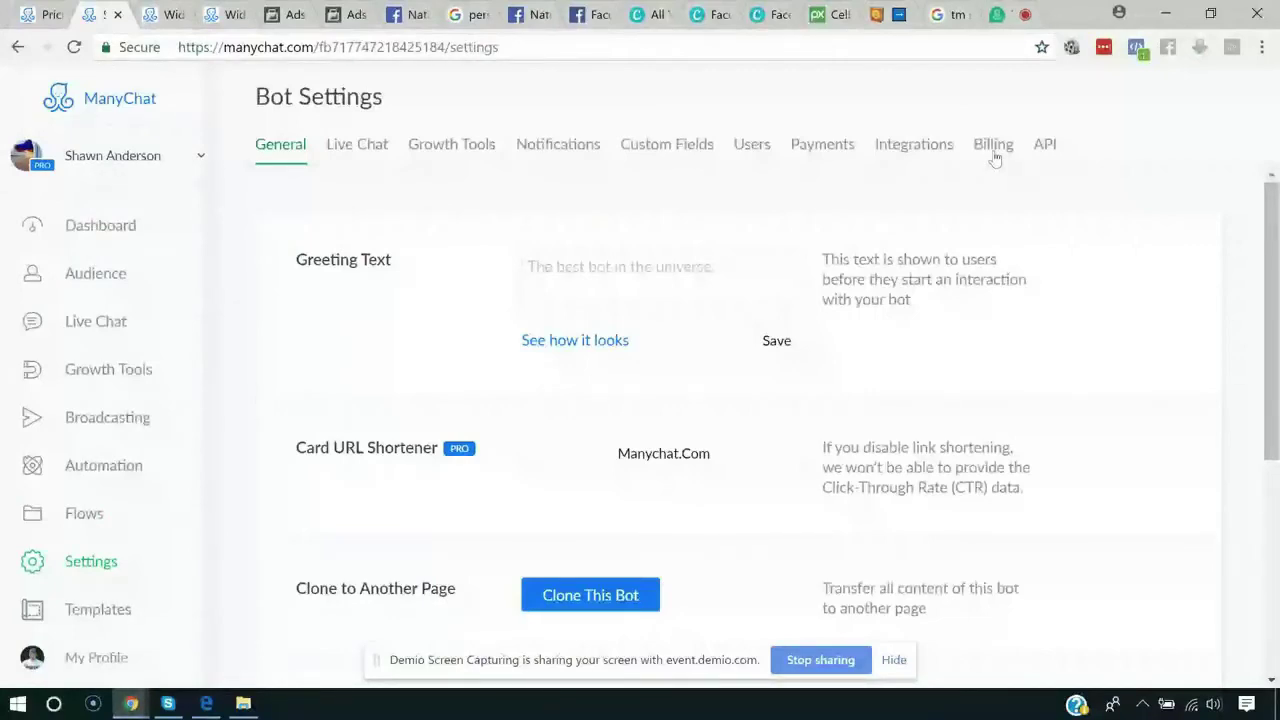
click(117, 14)
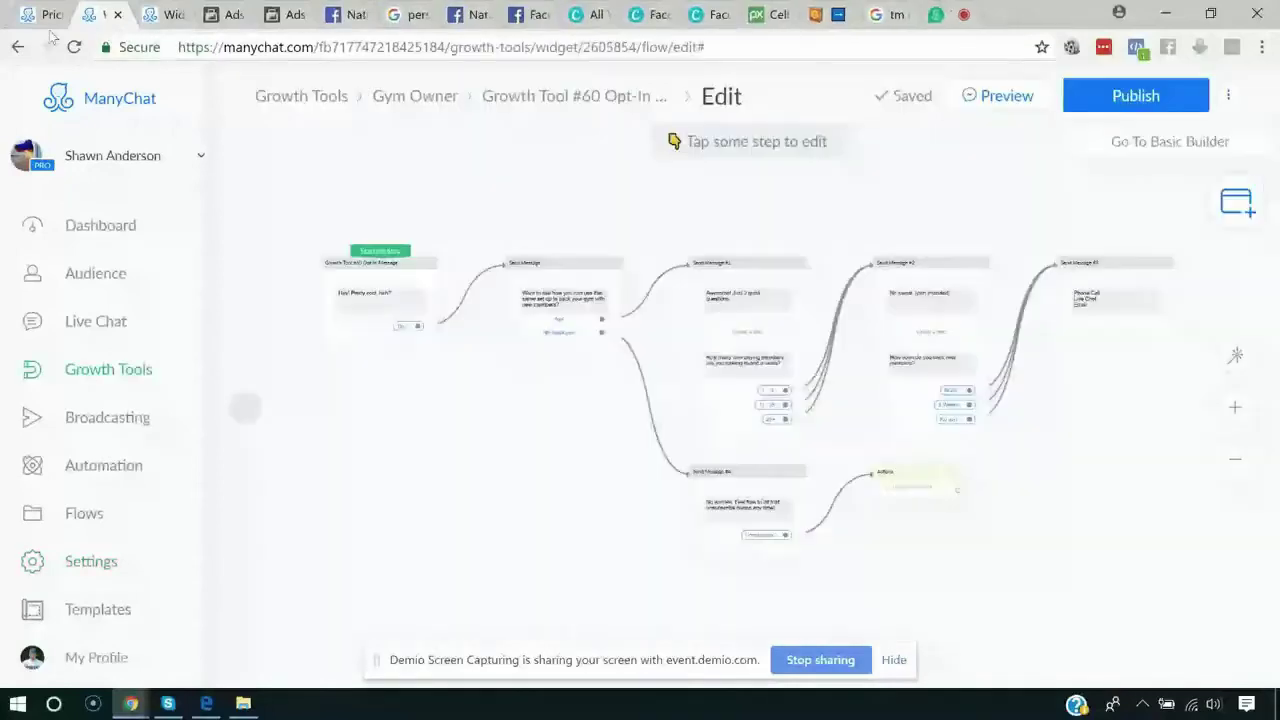
click(50, 24)
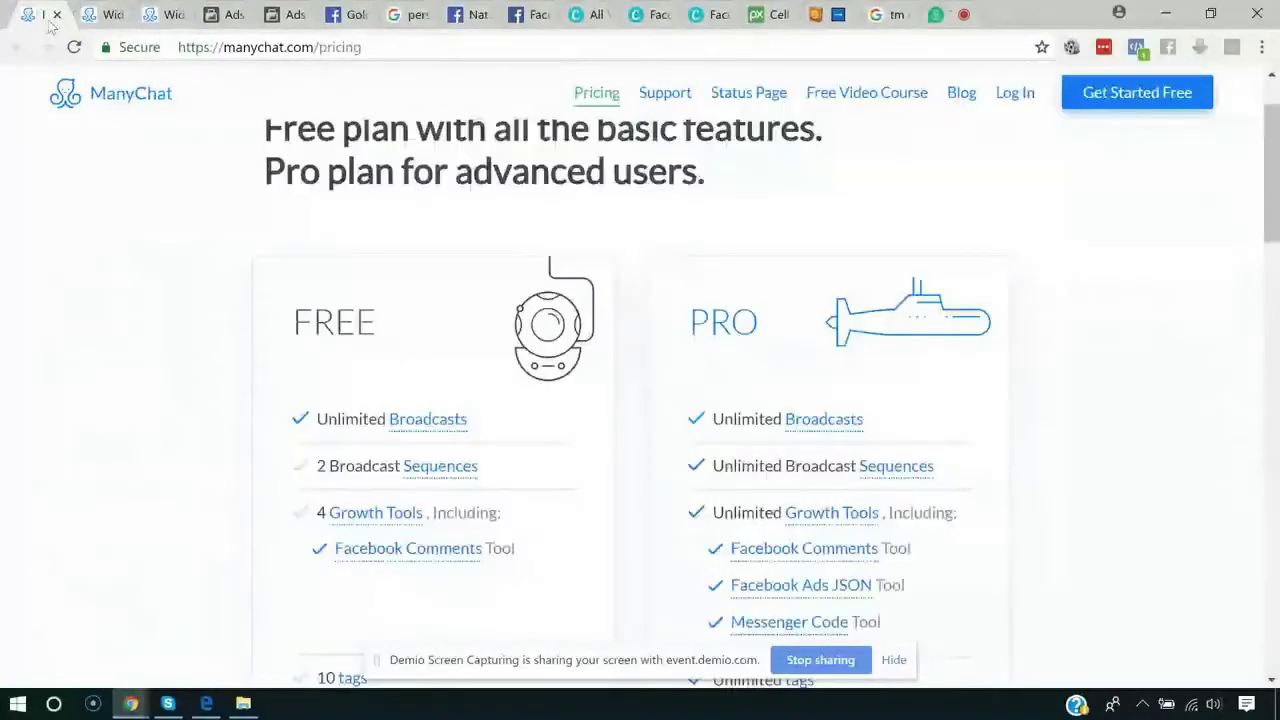
scroll(88, 228, up, 1)
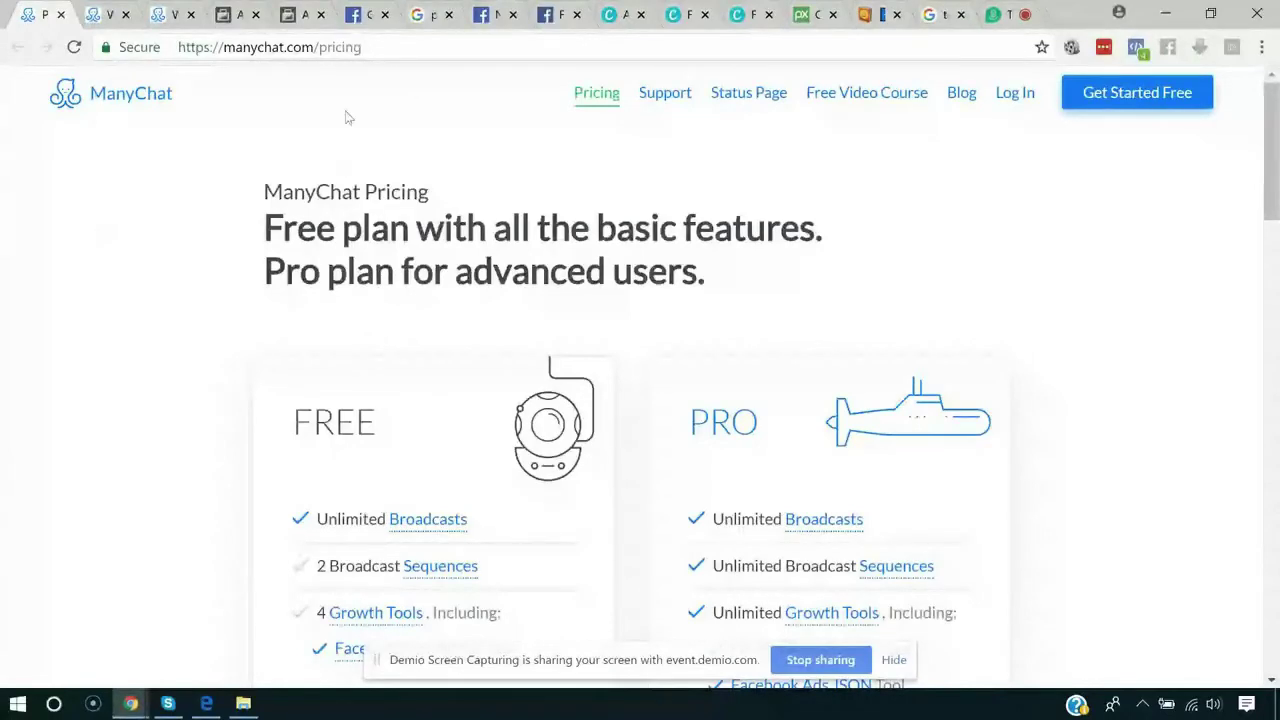
Step: Switch to Facebook Ads Manager and review the ad set's Messages and Audience settings, including location, age and gender
click(236, 15)
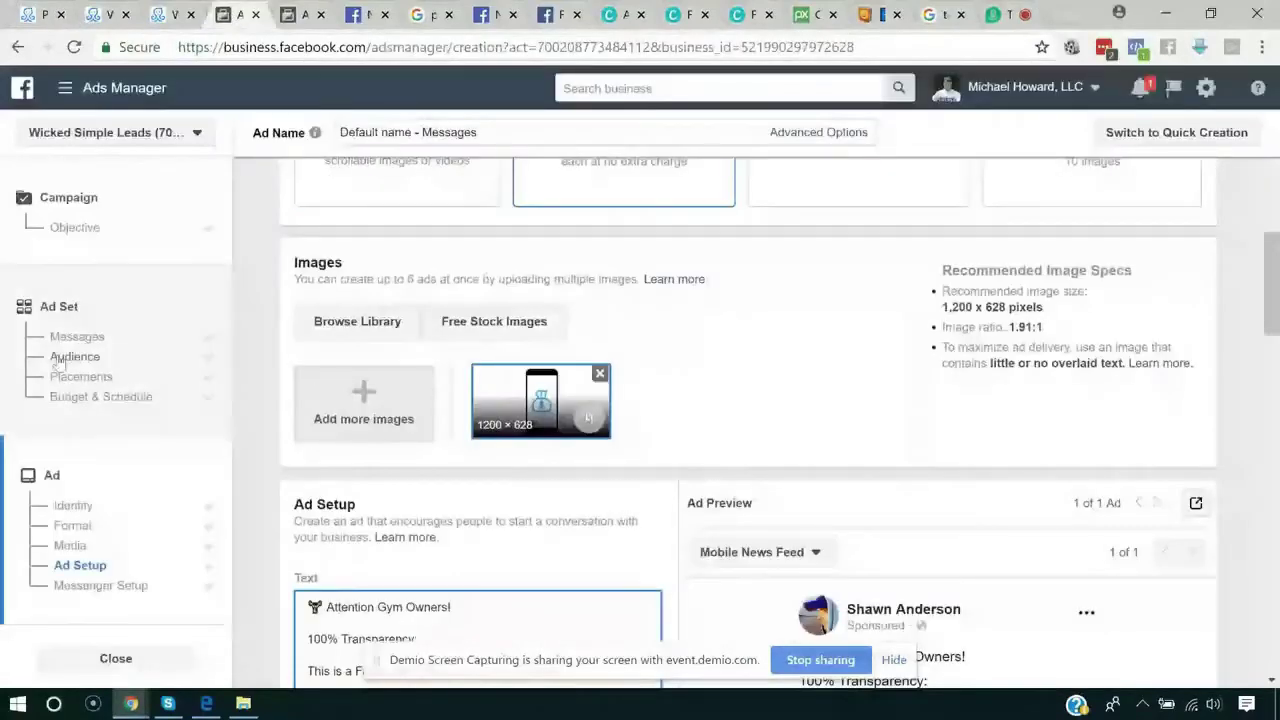
click(73, 341)
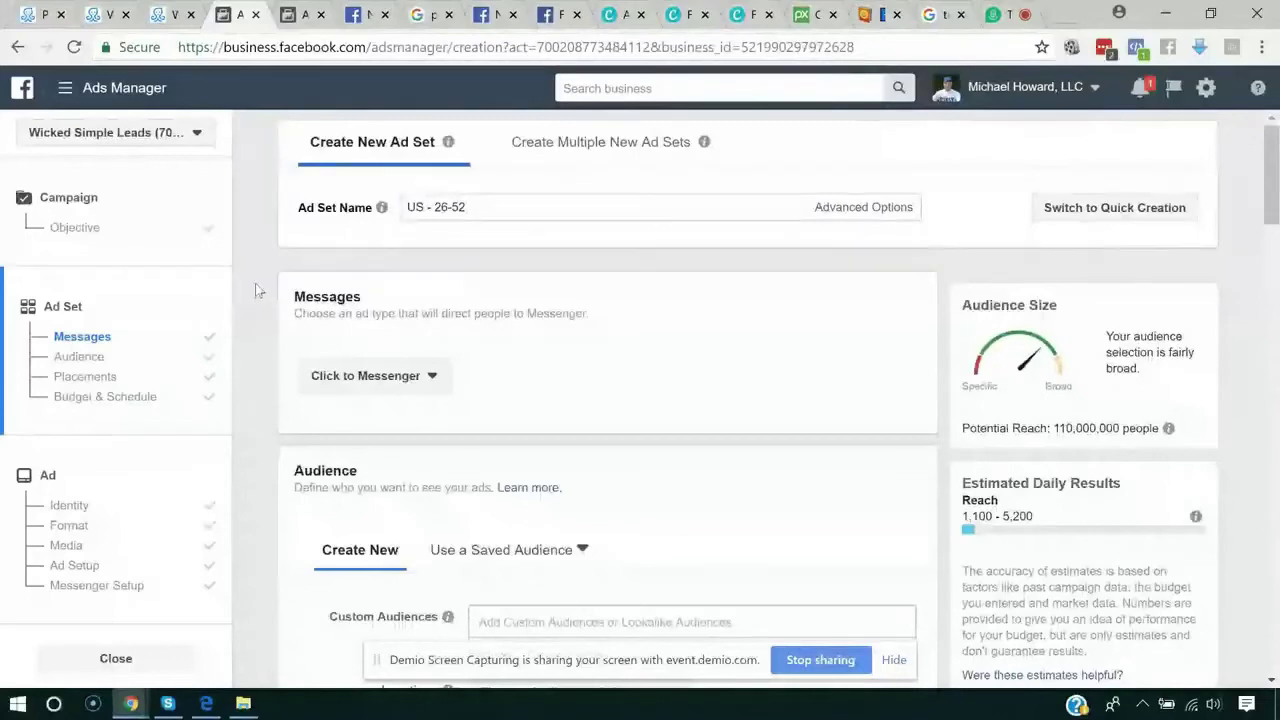
scroll(255, 282, down, 1)
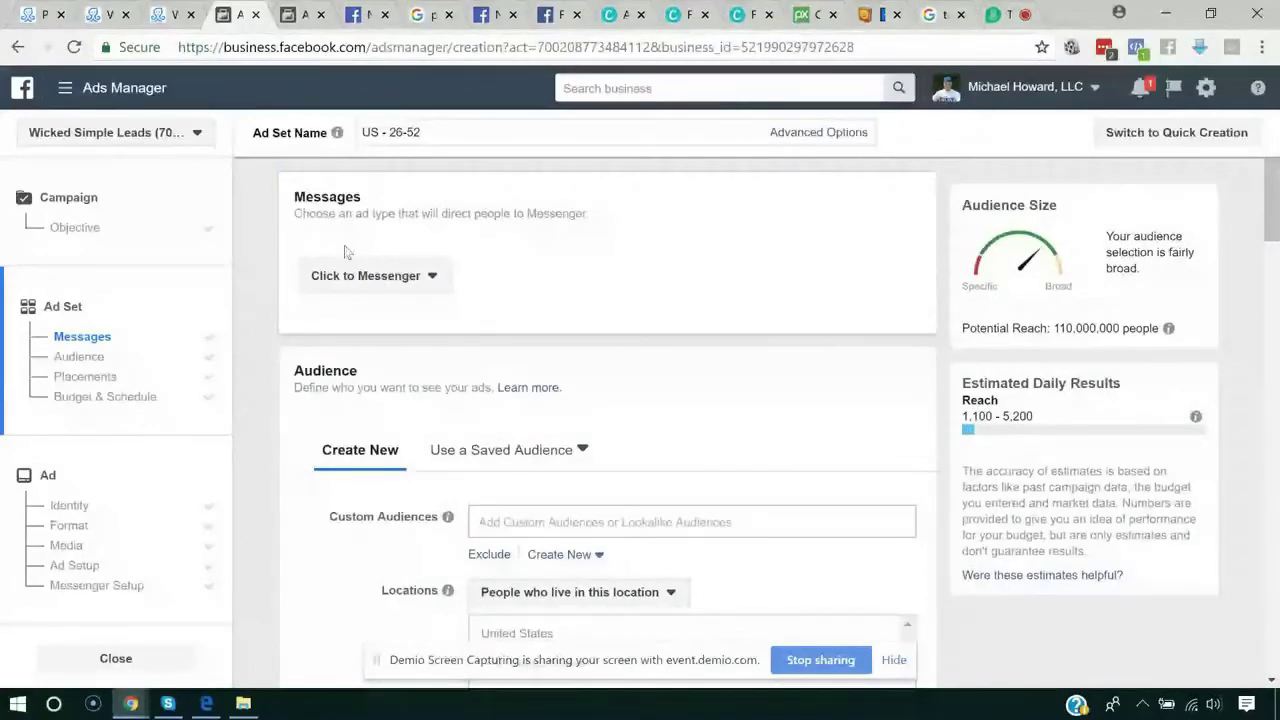
scroll(352, 300, down, 2)
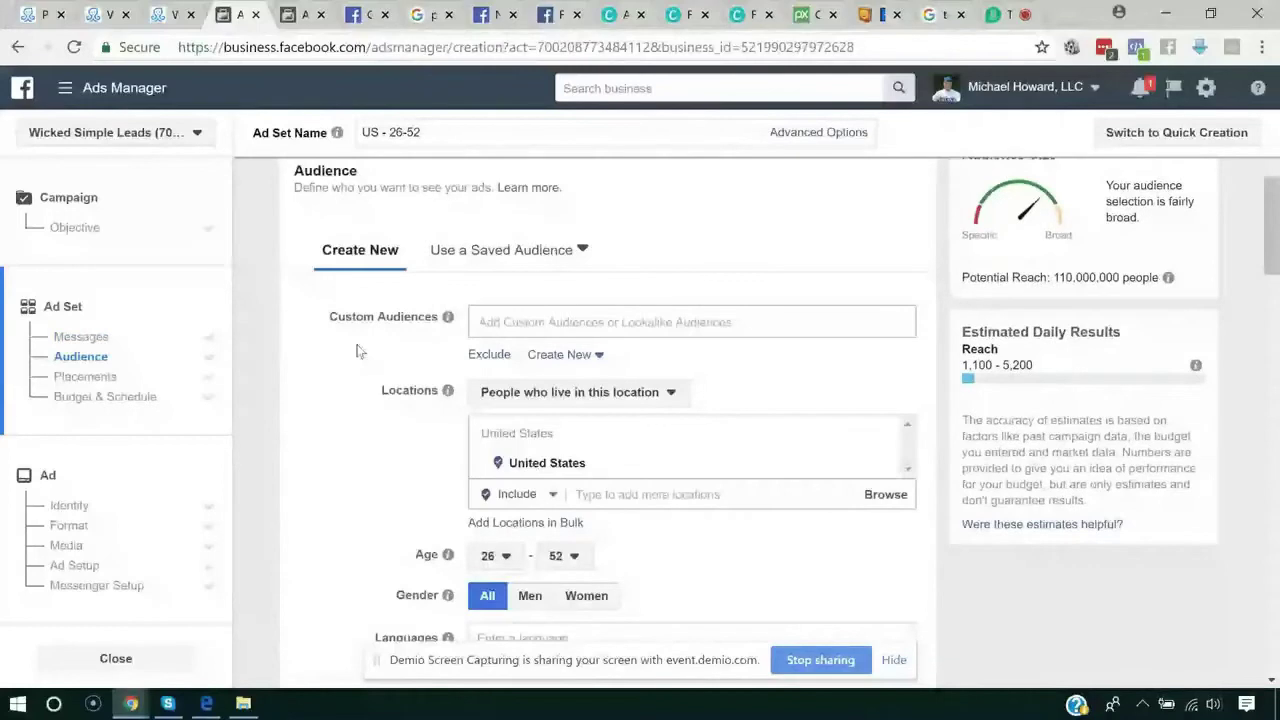
scroll(360, 350, down, 1)
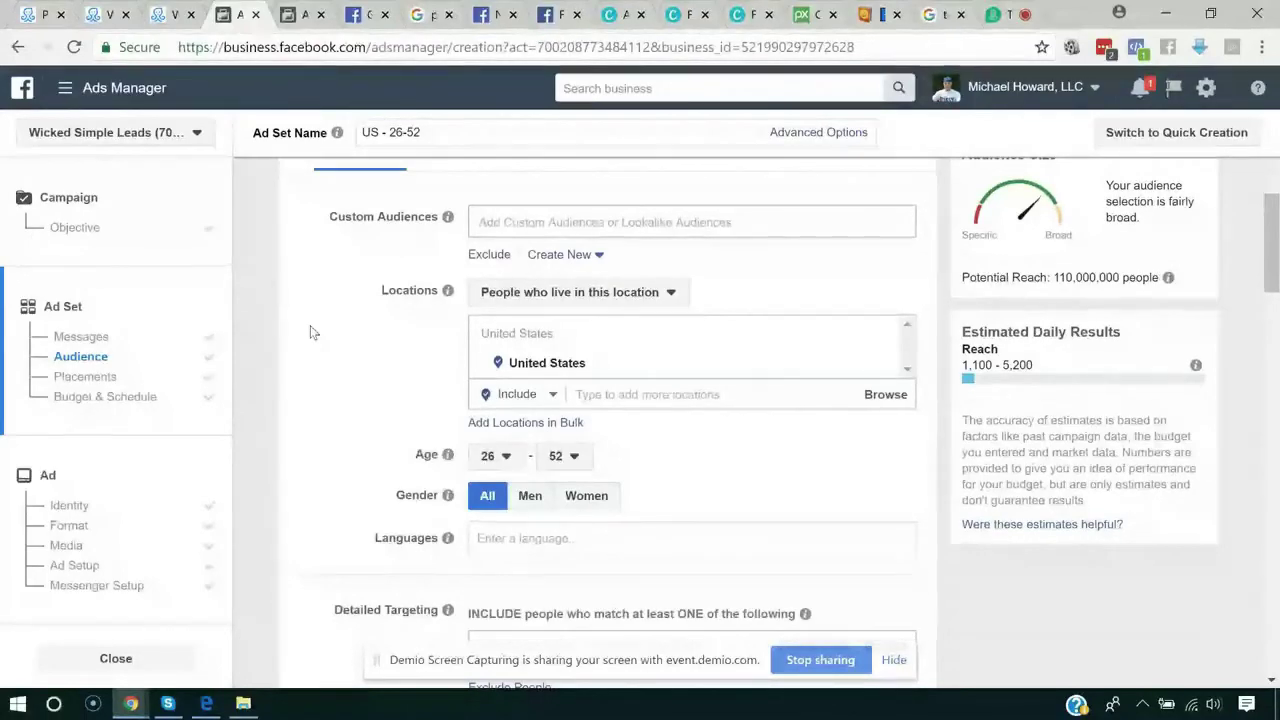
scroll(310, 332, up, 1)
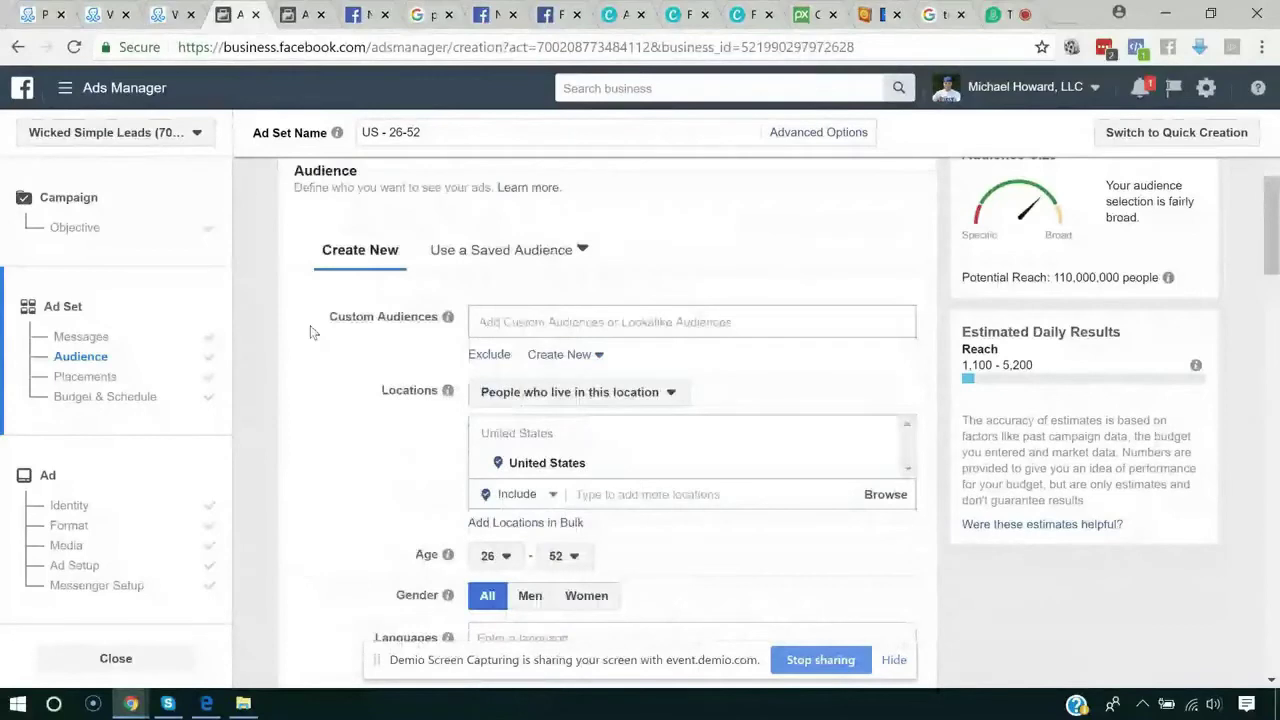
scroll(310, 332, down, 1)
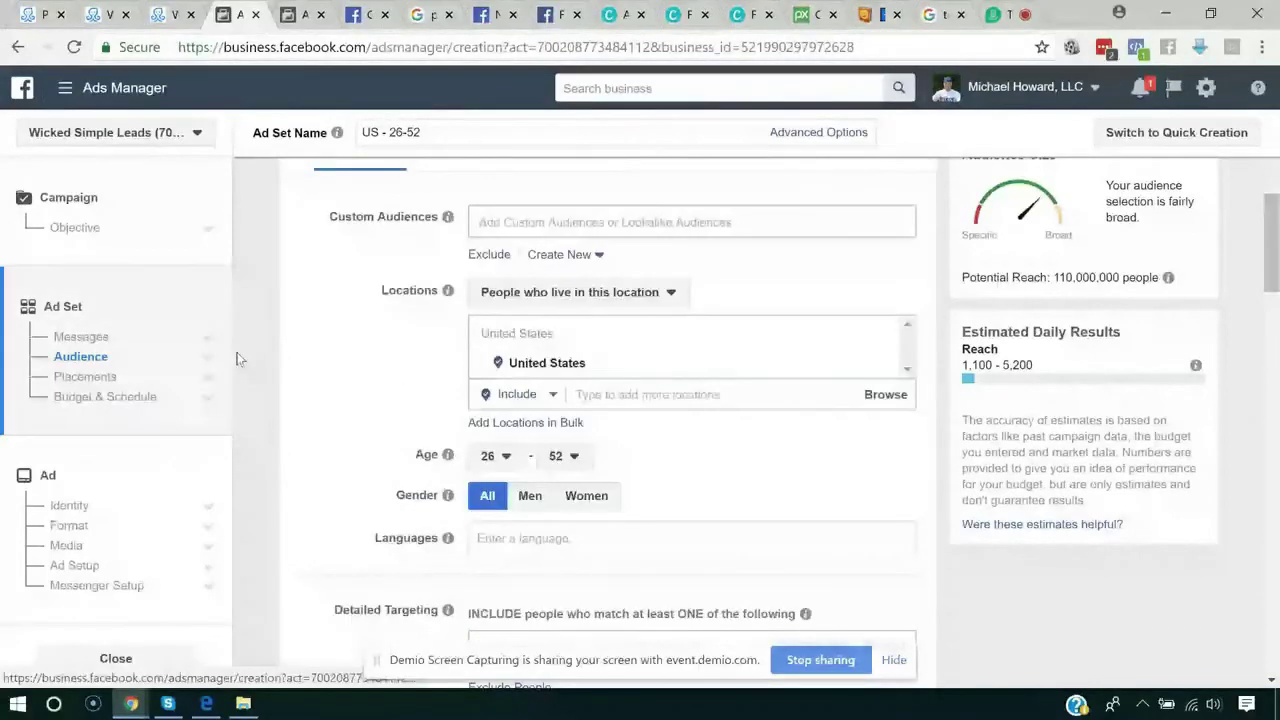
Step: Search the ad set's detailed targeting for "gym owner"
scroll(372, 340, up, 1)
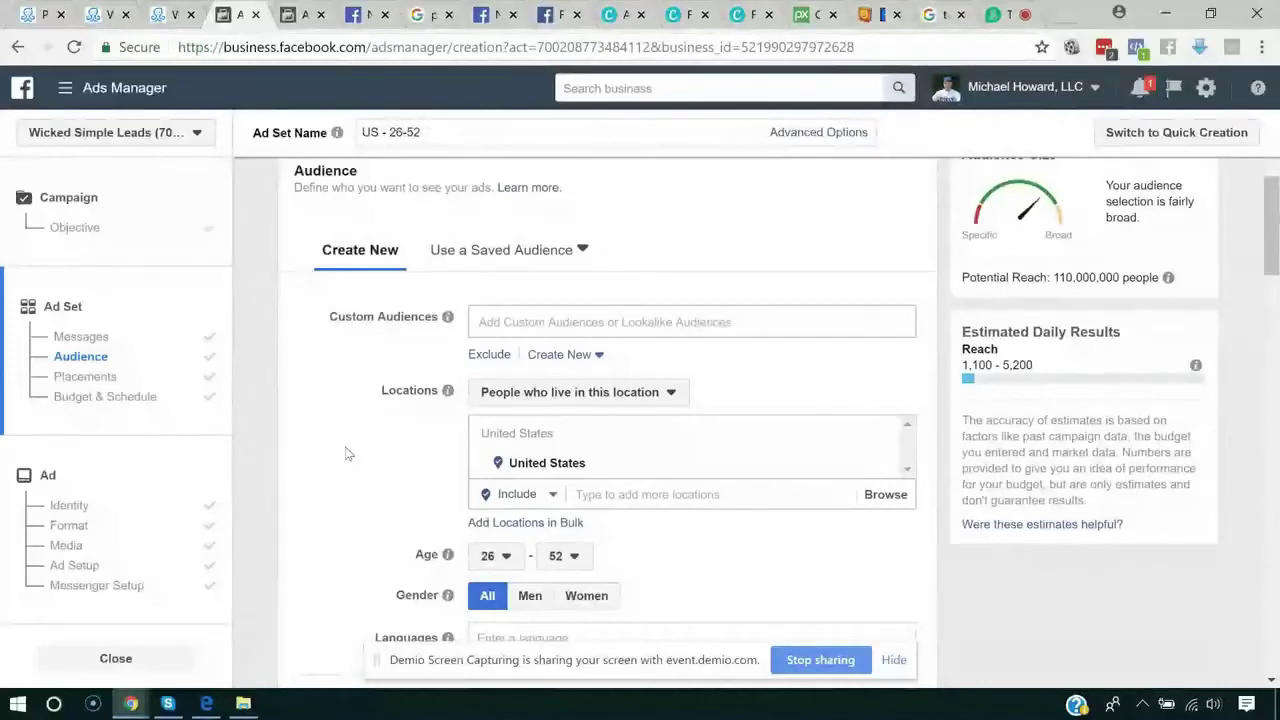
scroll(346, 453, down, 1)
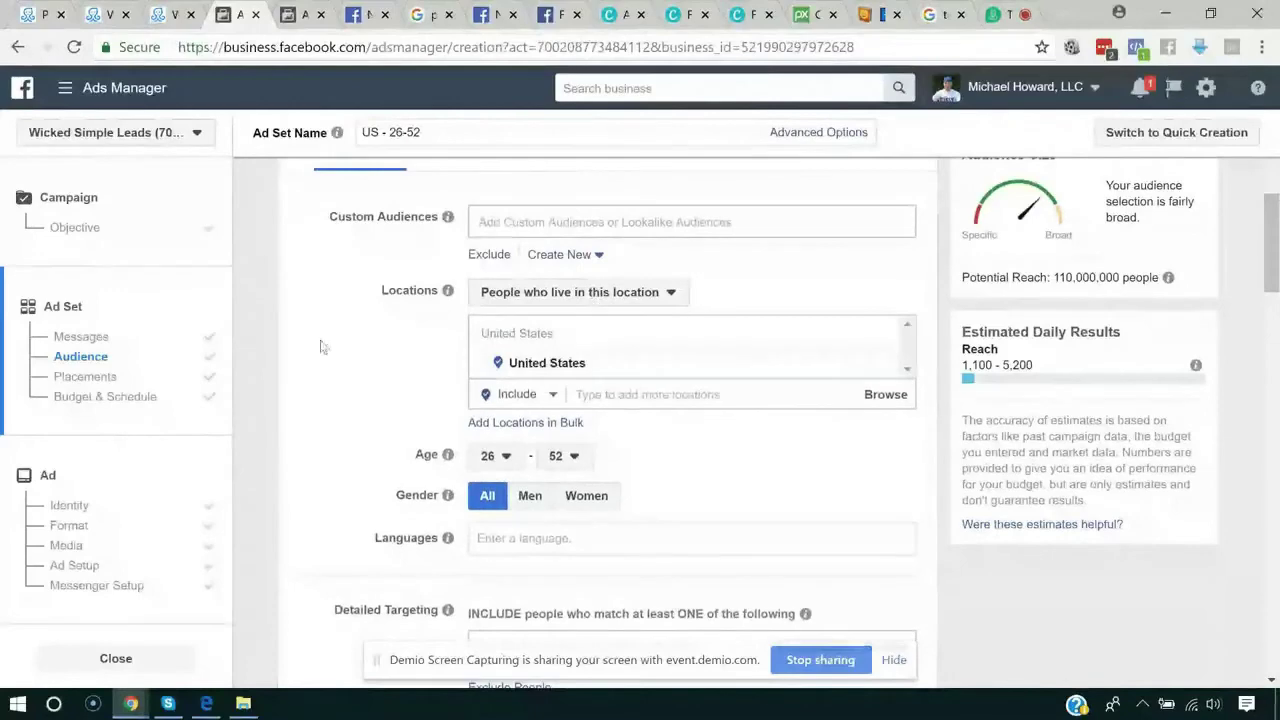
scroll(337, 364, down, 1)
scroll(337, 364, down, 2)
scroll(277, 317, up, 1)
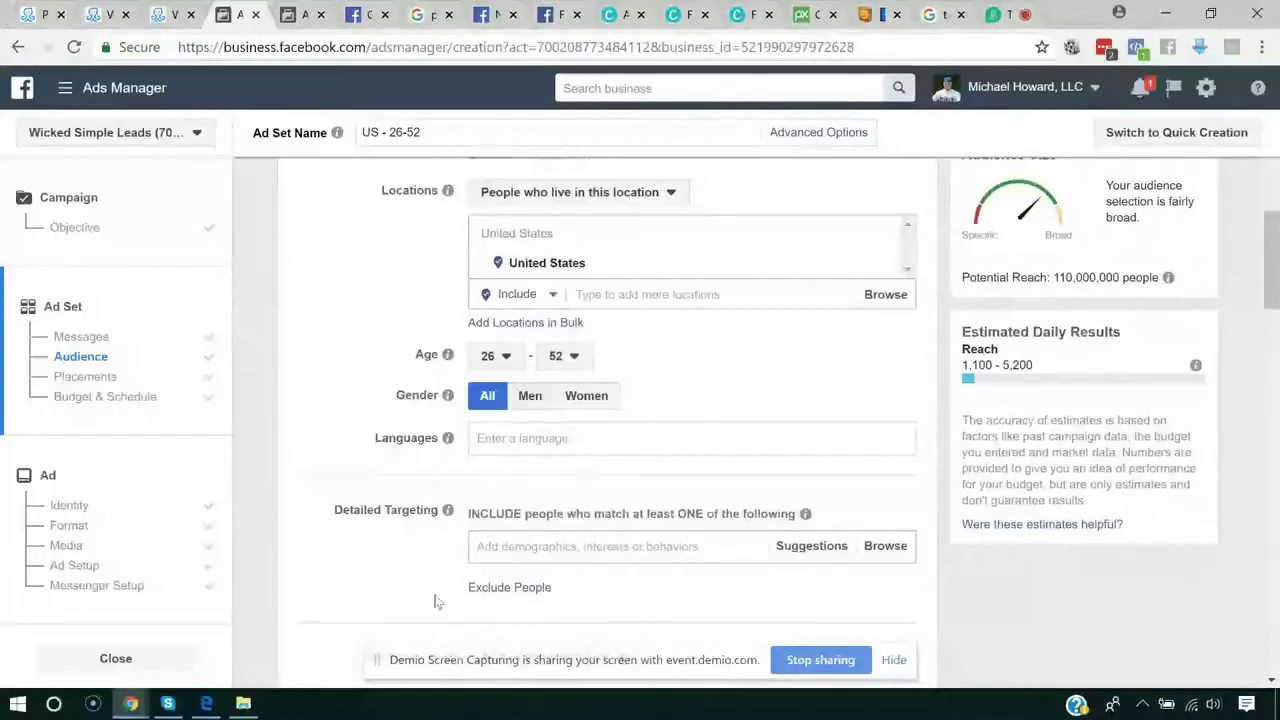
scroll(435, 601, down, 1)
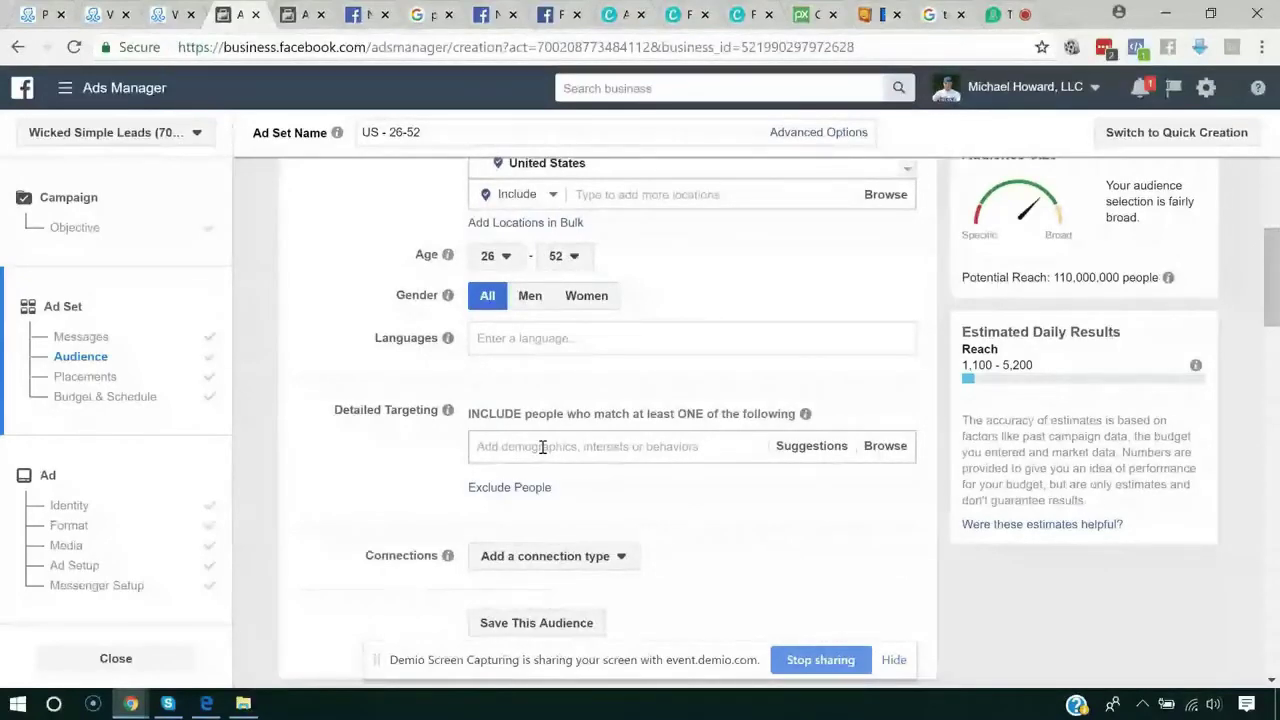
click(542, 447)
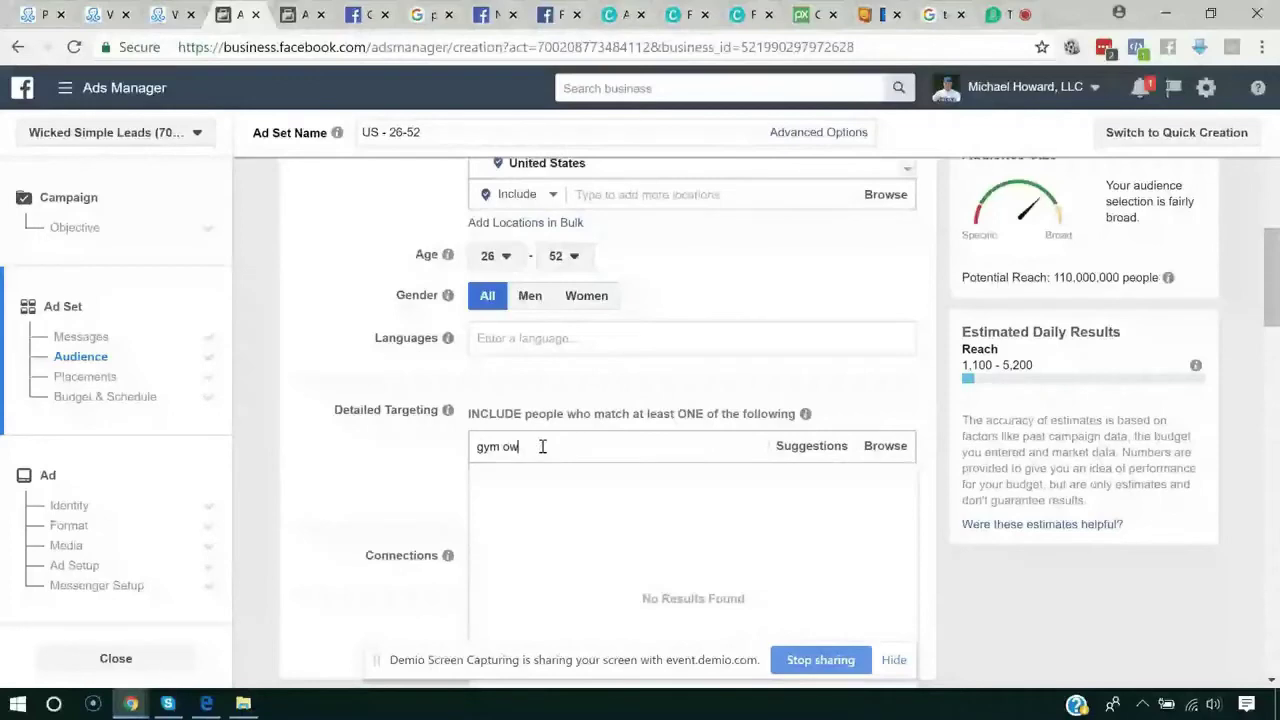
text(ner)
Step: Look through the targeting suggestions for "gym owner", and clear the search text
scroll(541, 446, down, 1)
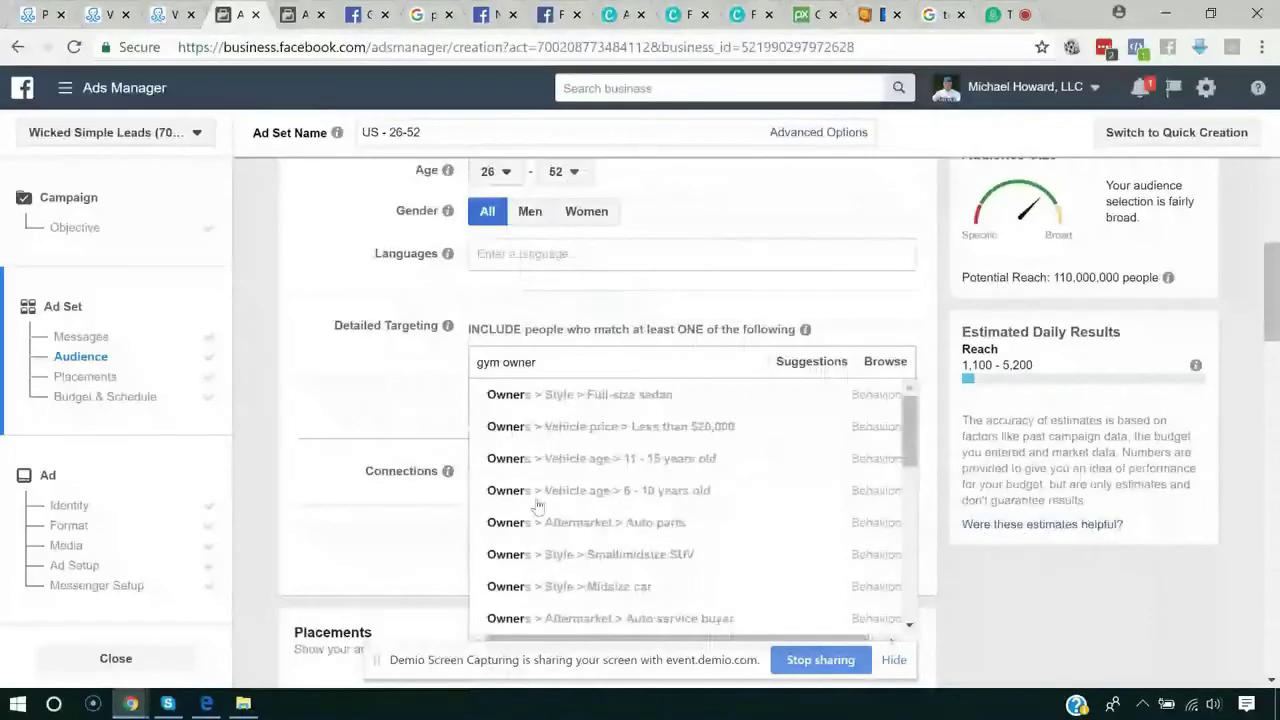
scroll(538, 506, down, 3)
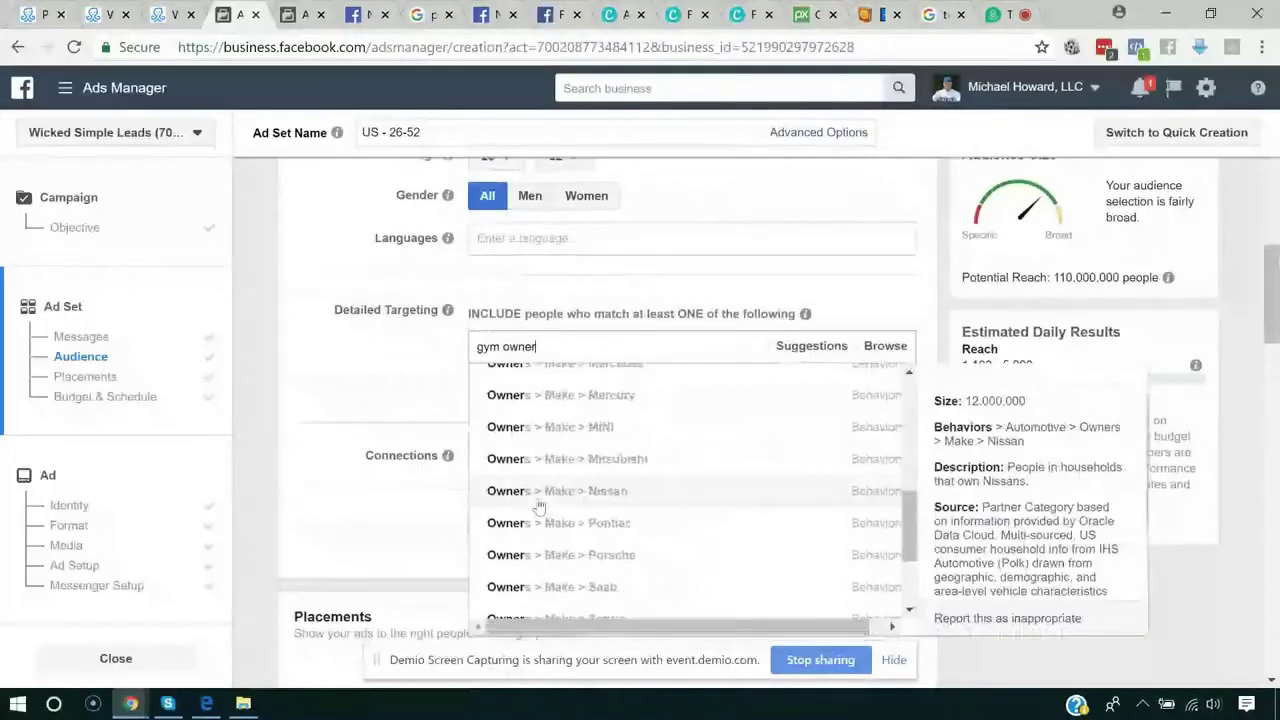
scroll(538, 506, up, 4)
scroll(670, 471, down, 1)
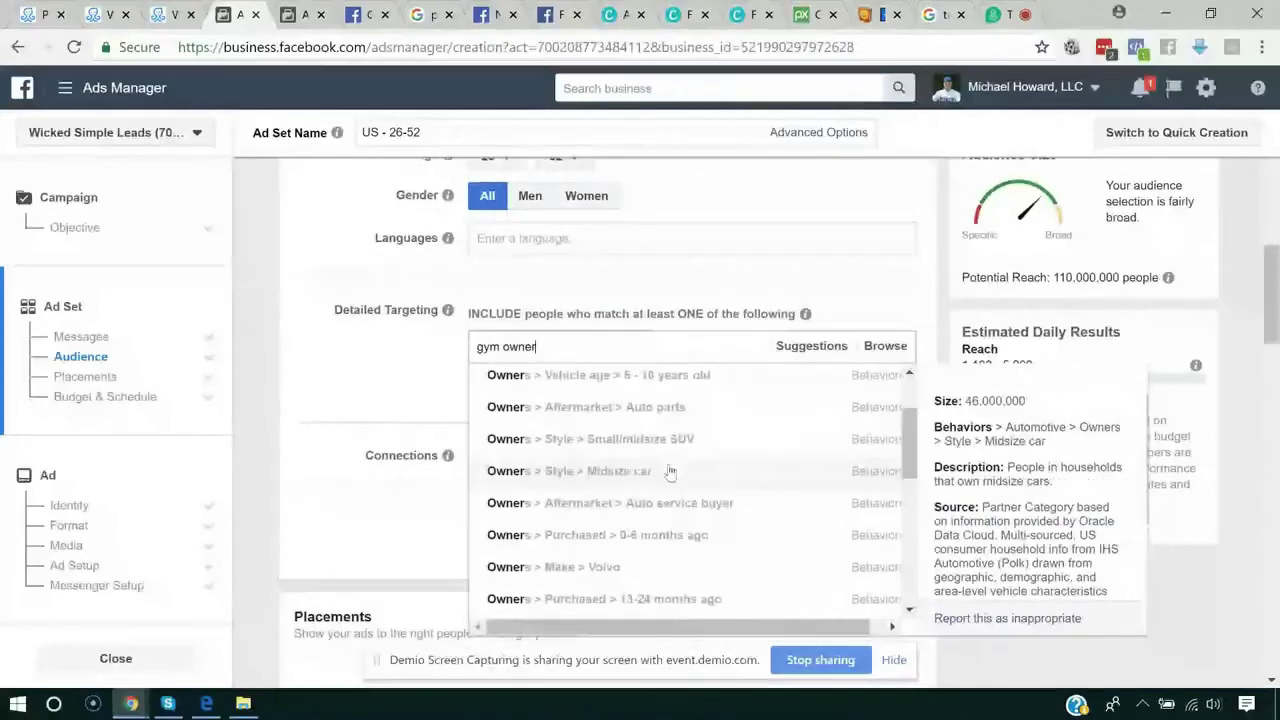
scroll(484, 580, up, 3)
scroll(484, 580, down, 1)
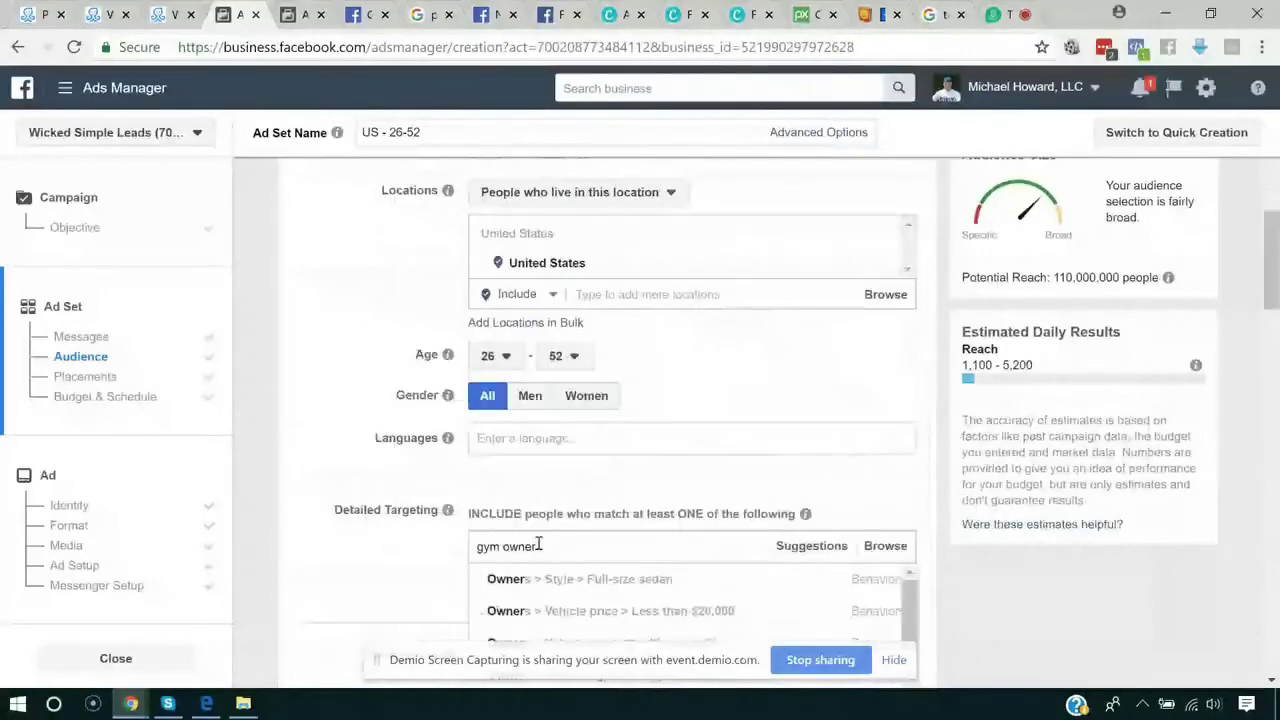
drag(539, 544, 468, 548)
key(BackSpace)
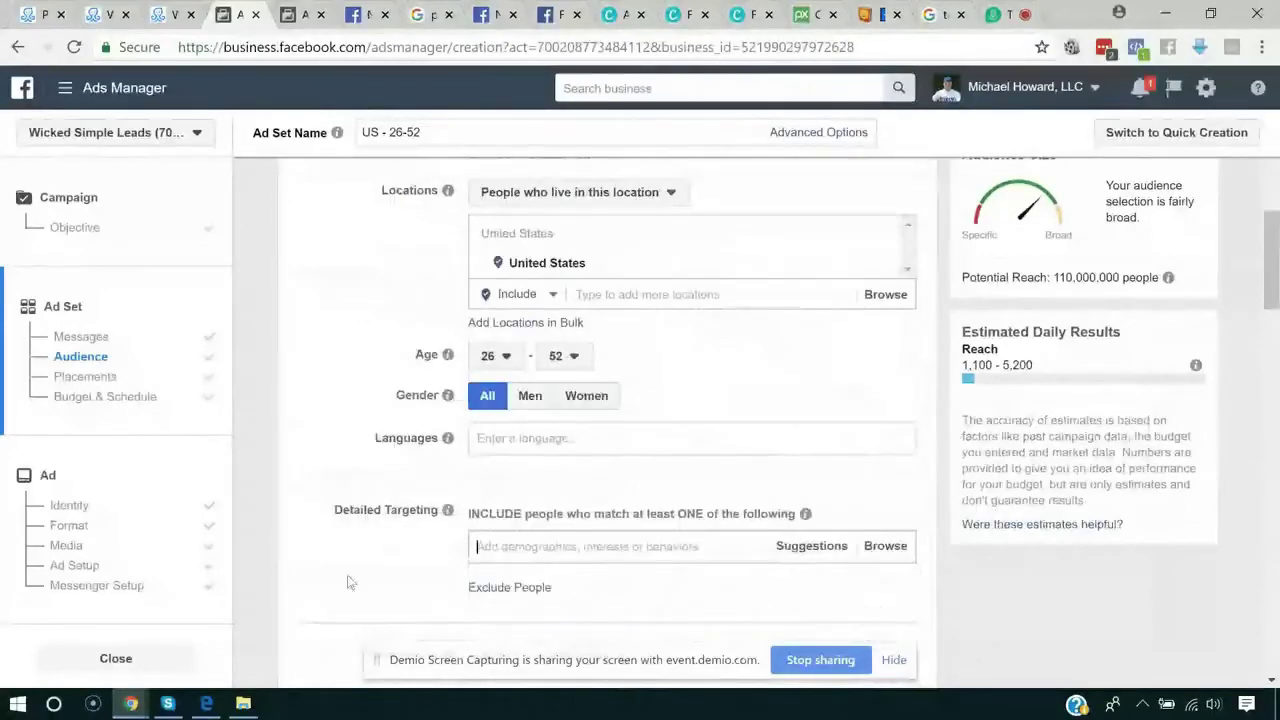
Step: Search detailed targeting for "personal trainer", try the Certified Personal Trainer job title, and remove it from the audience
scroll(353, 567, down, 1)
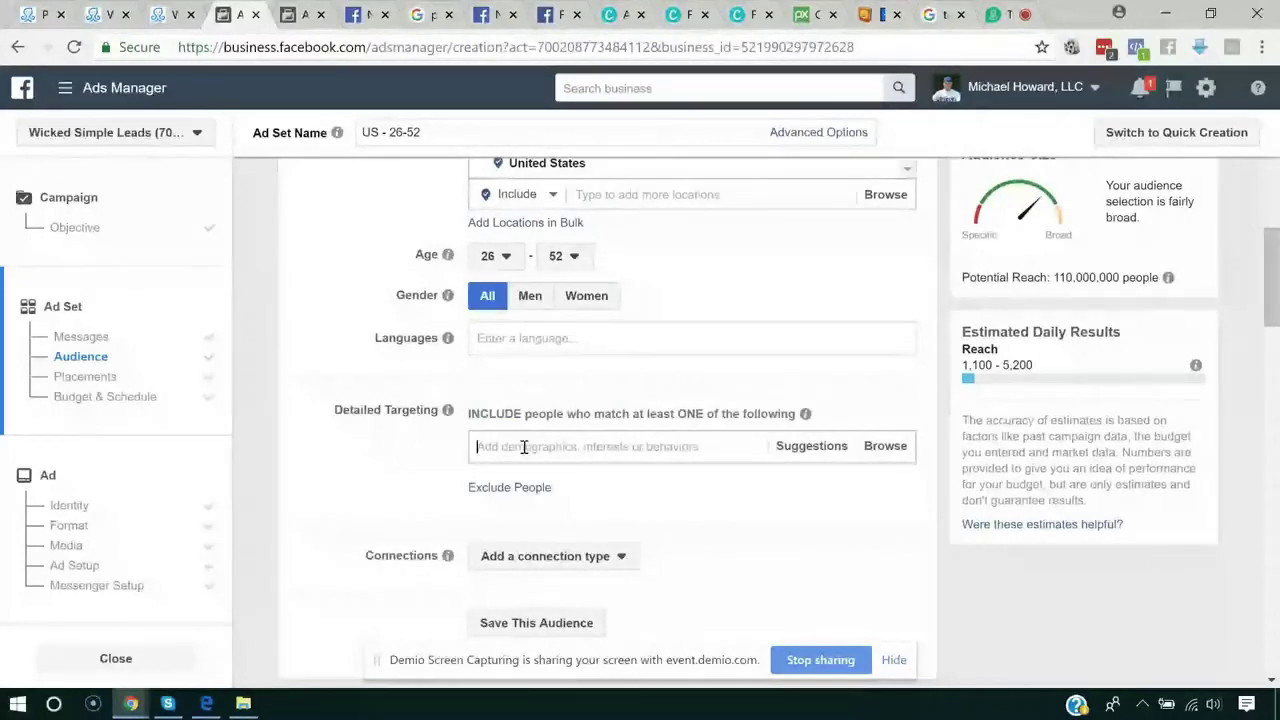
text(personal train)
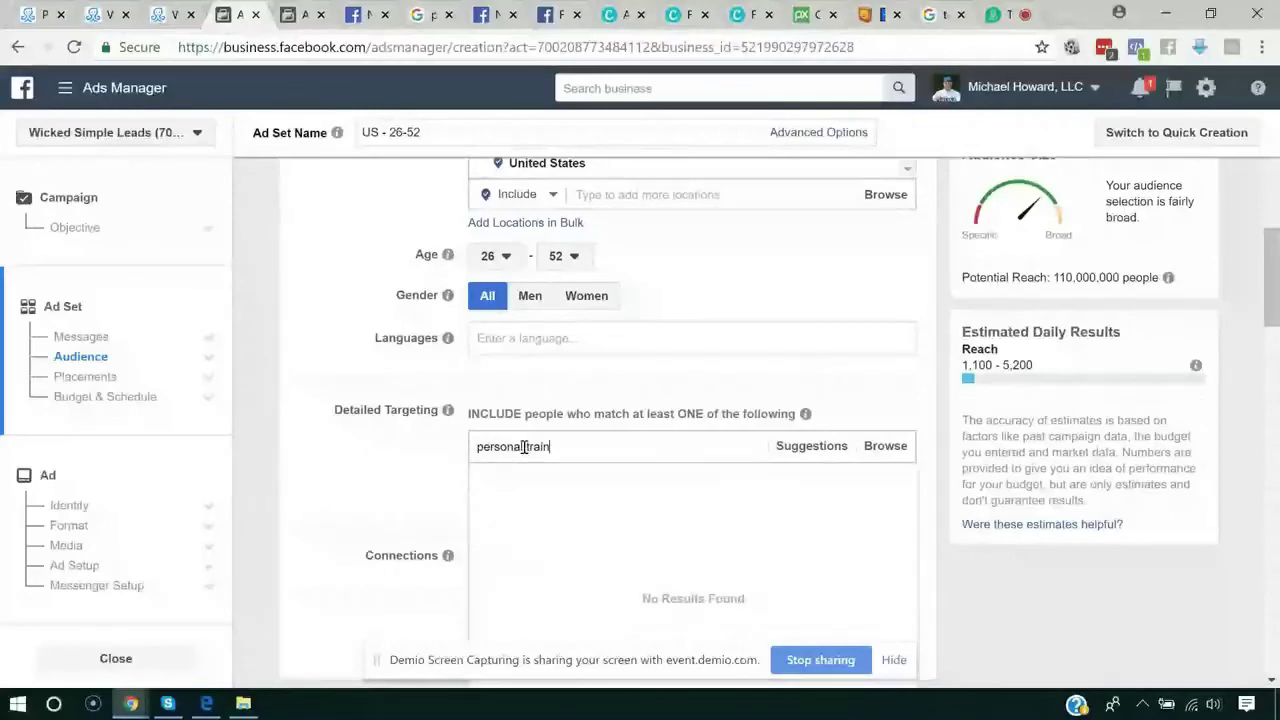
text(er)
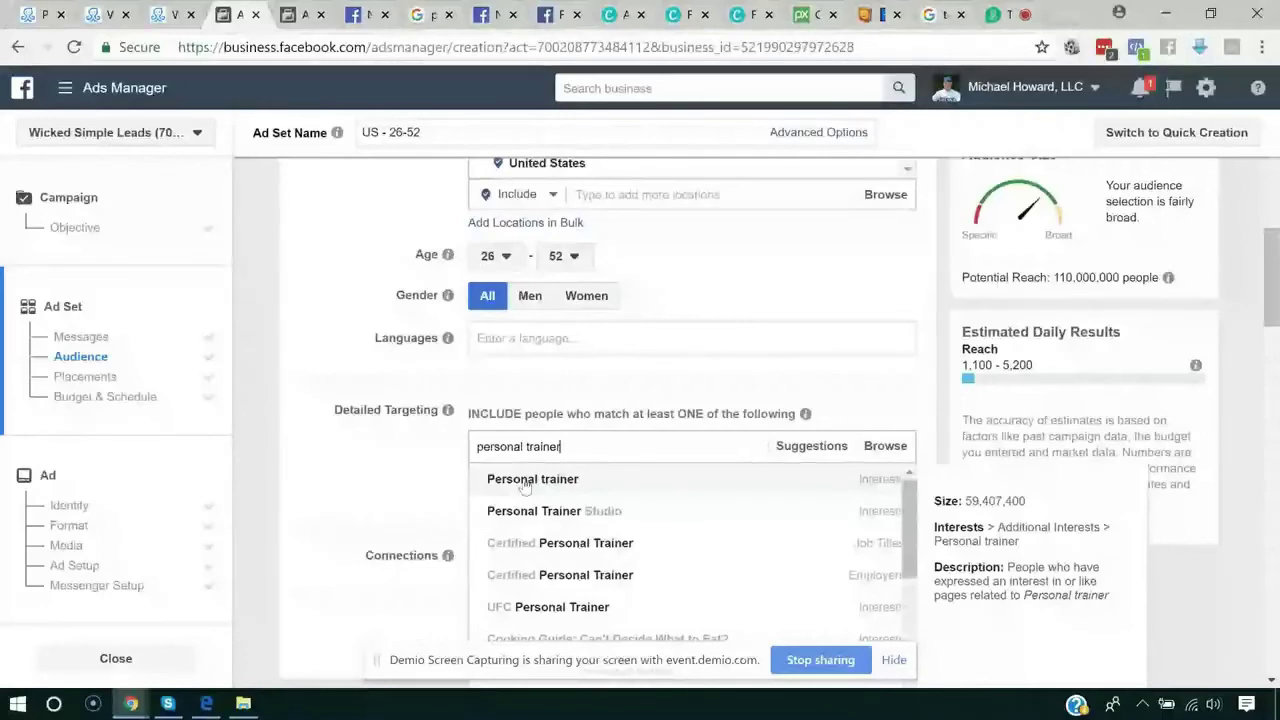
click(554, 543)
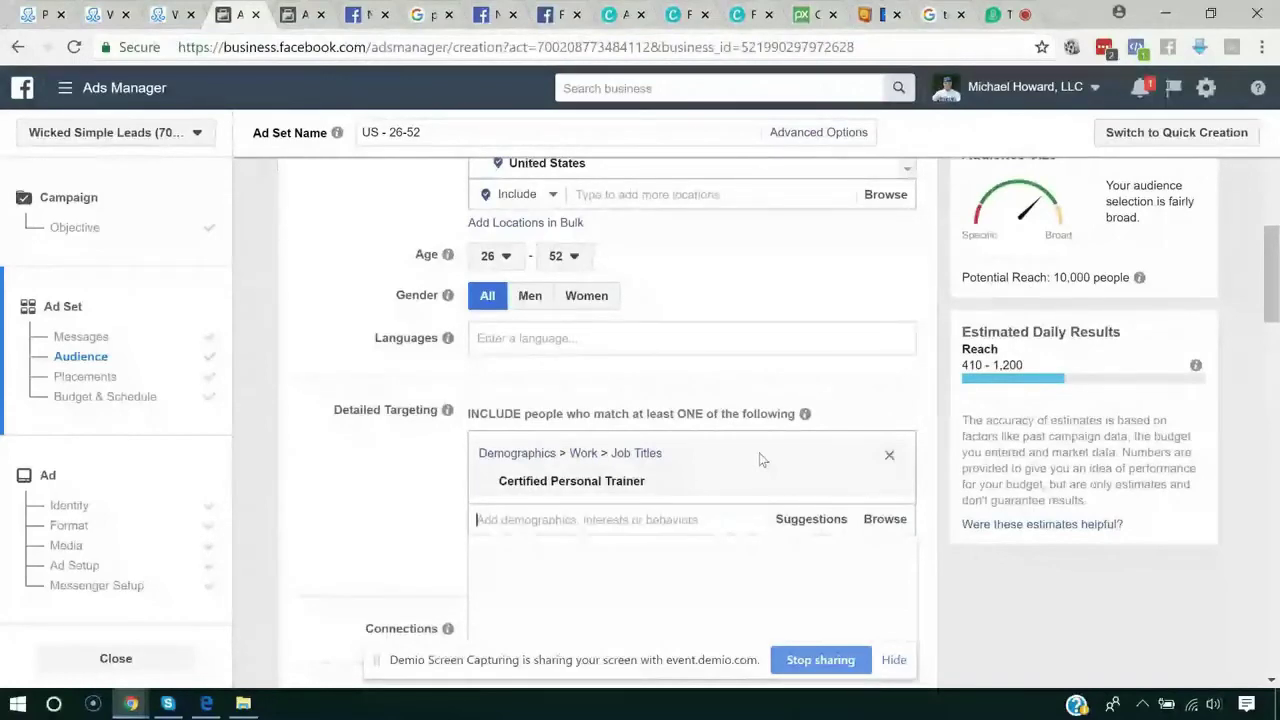
mouse_move(687, 497)
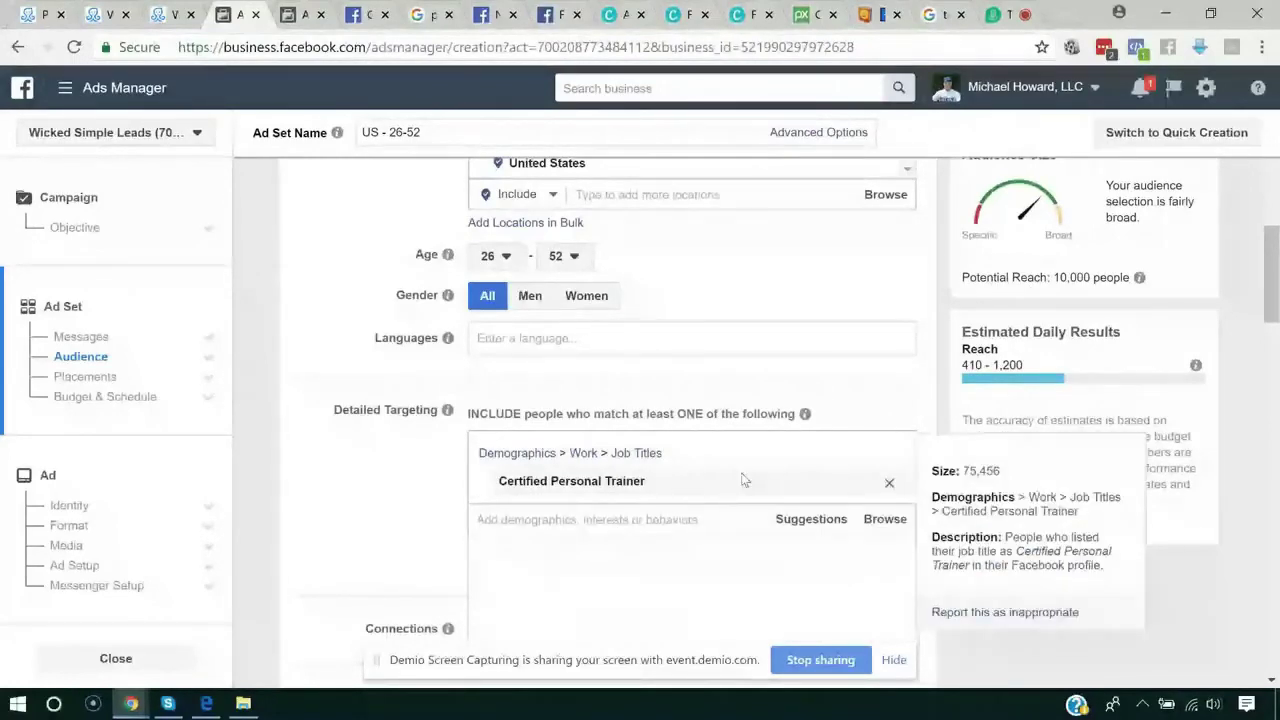
click(889, 482)
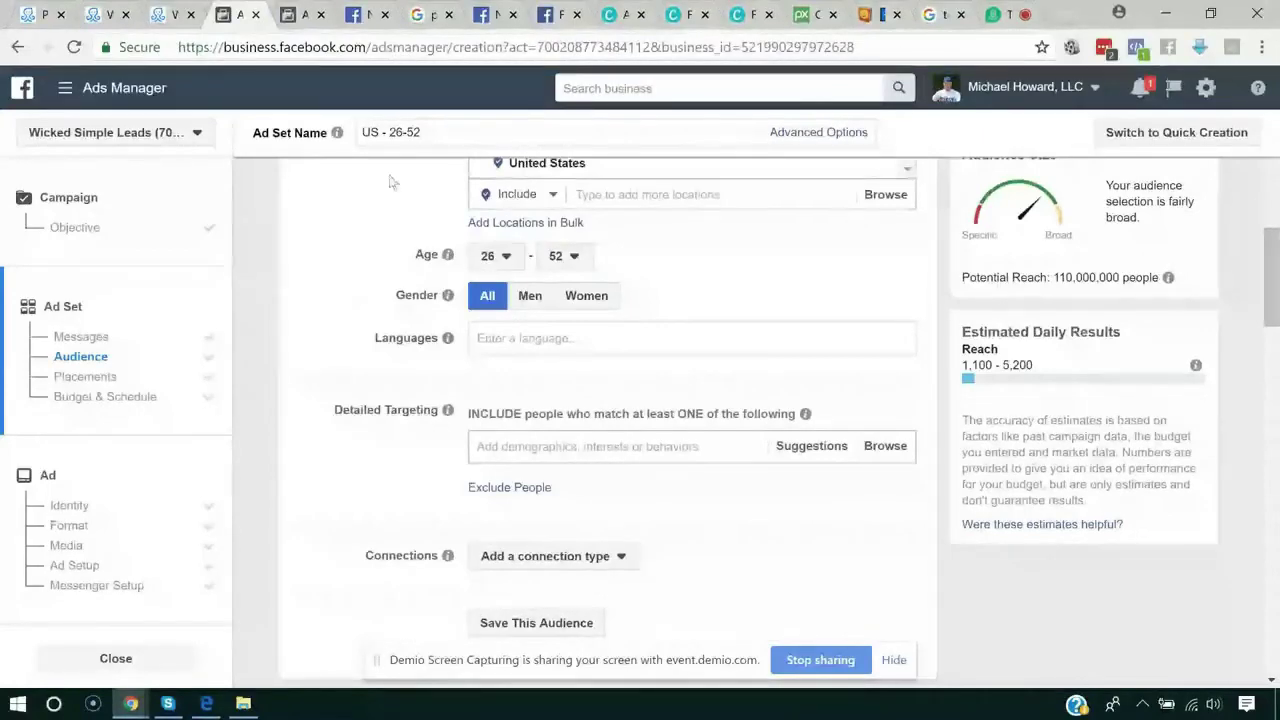
Step: Switch to the open Google search for "personal trainer certification" and review the certification providers in the results
click(425, 16)
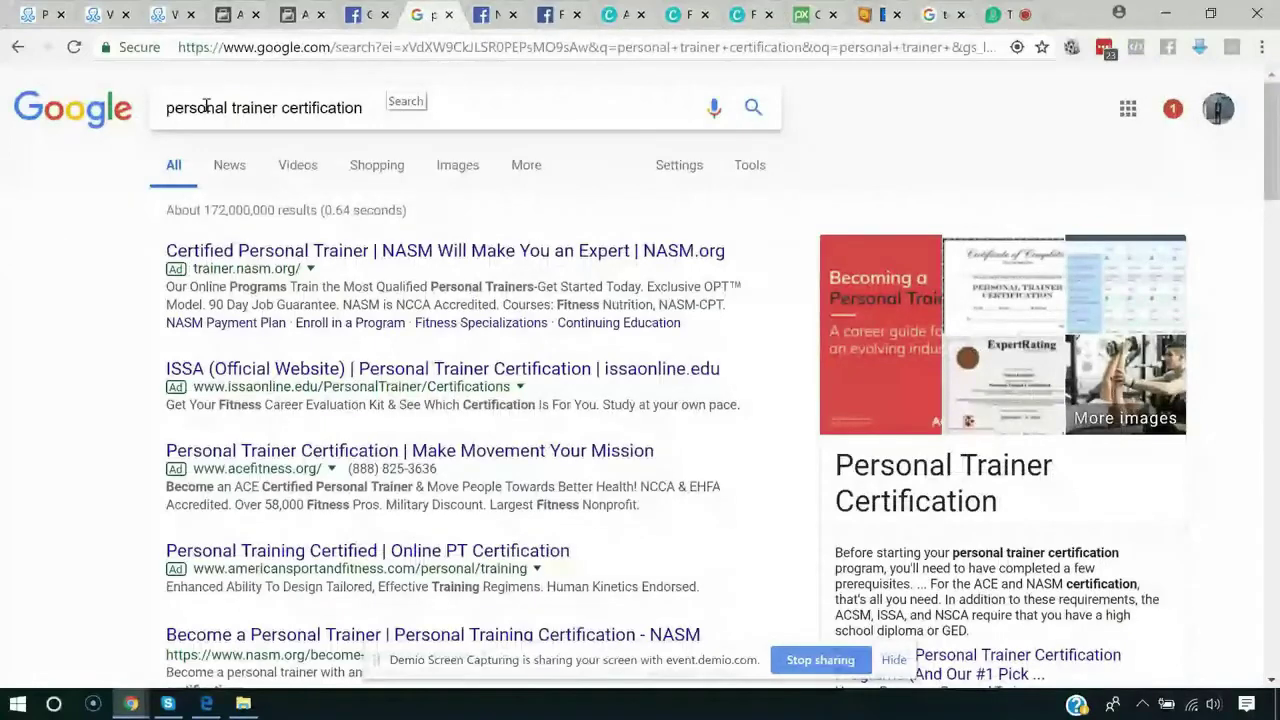
click(373, 109)
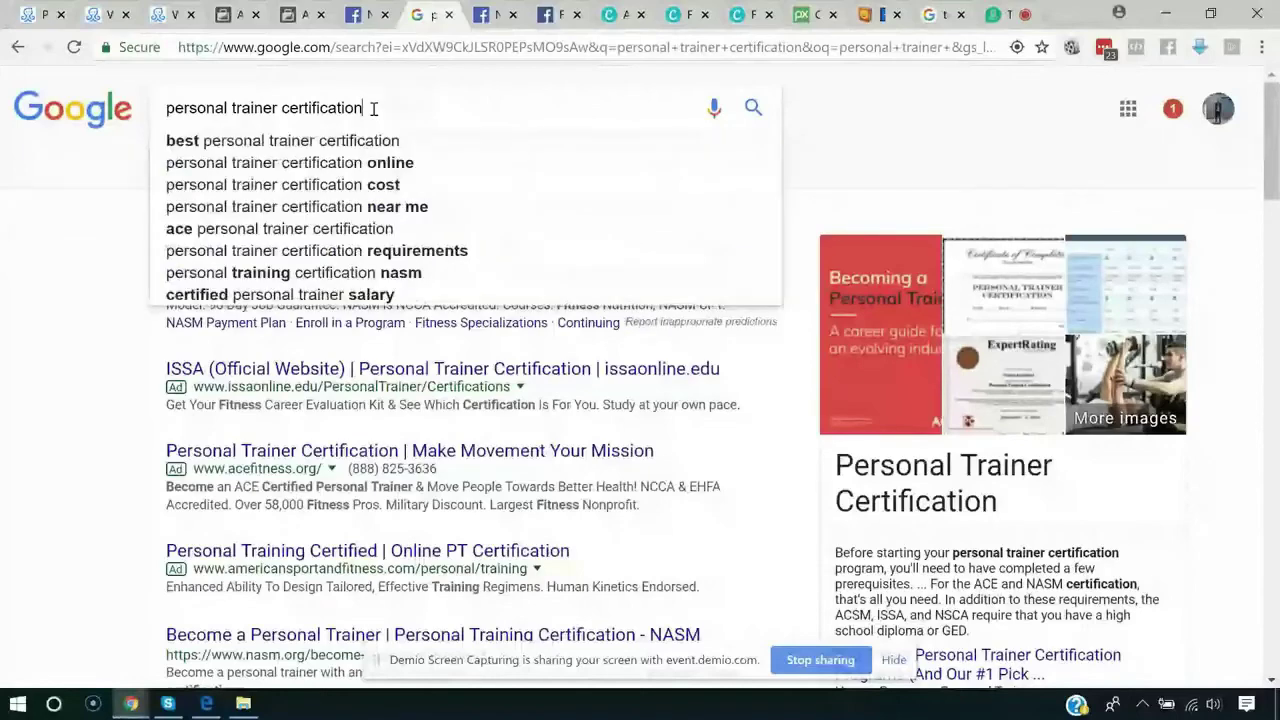
click(155, 311)
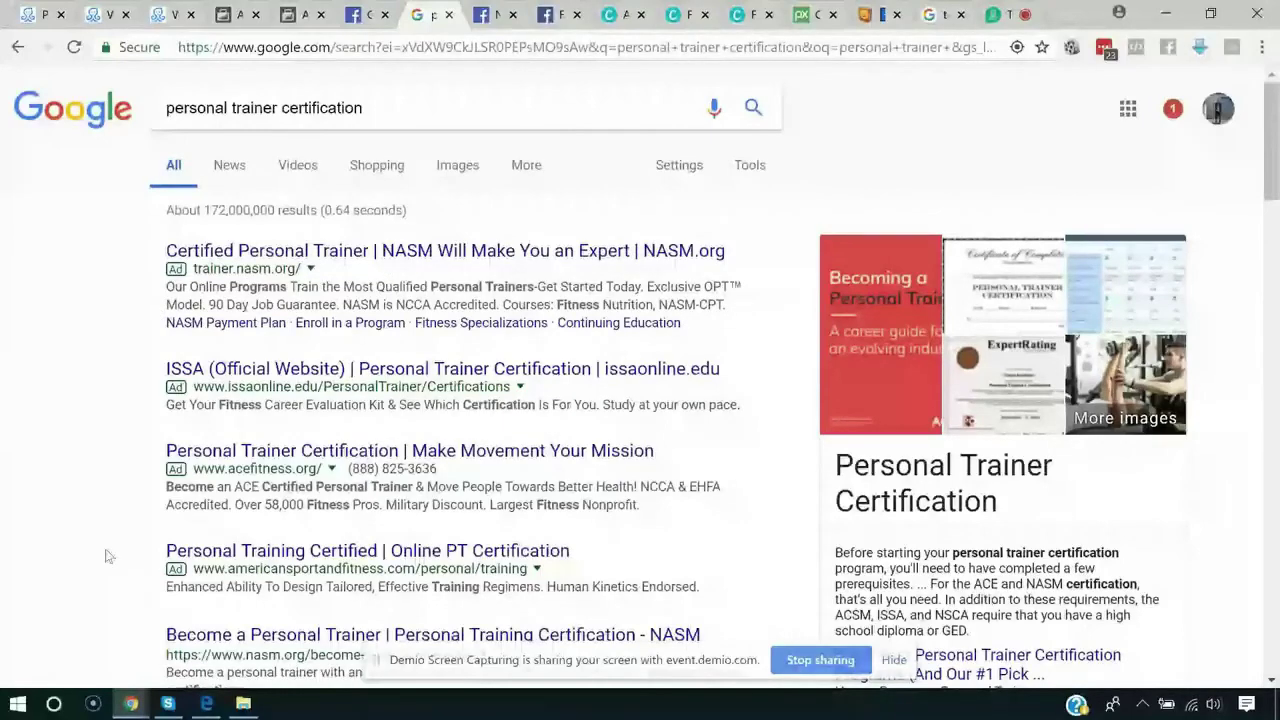
scroll(109, 556, down, 1)
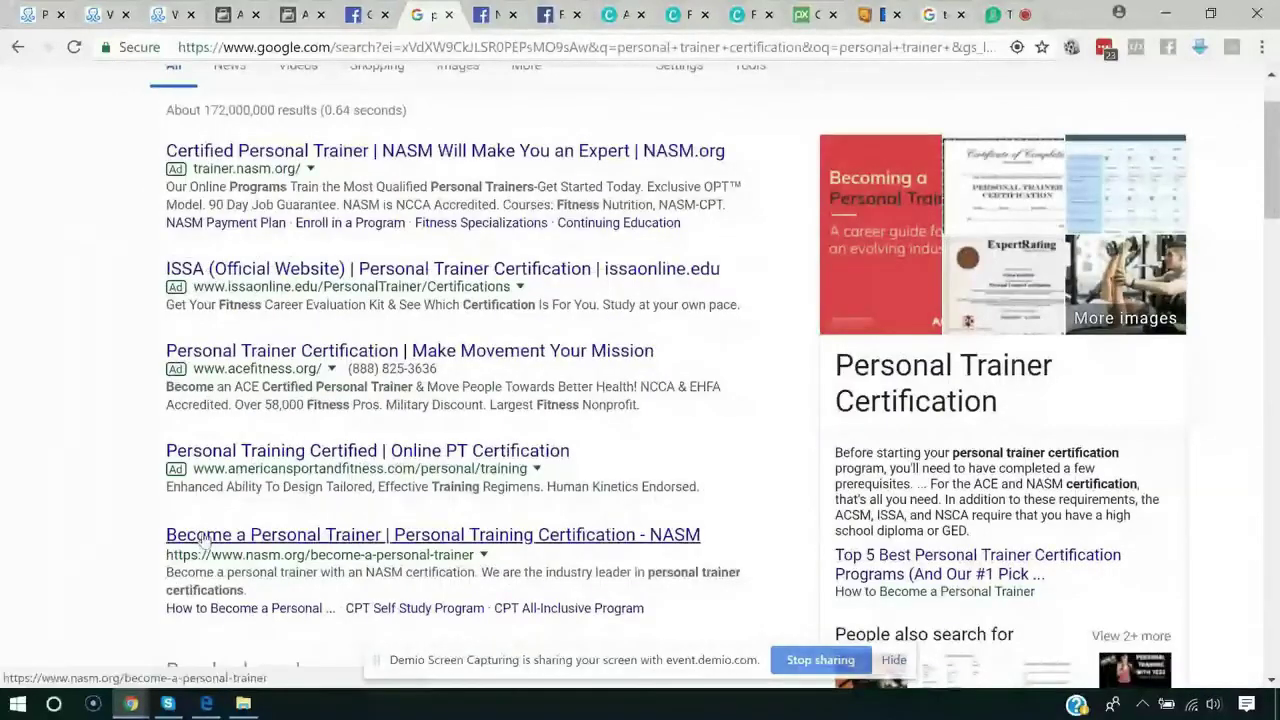
scroll(203, 540, up, 1)
Step: Open the NASM Certified Personal Trainer ad result in a new browser tab, view its landing page, and close that tab
right_click(294, 256)
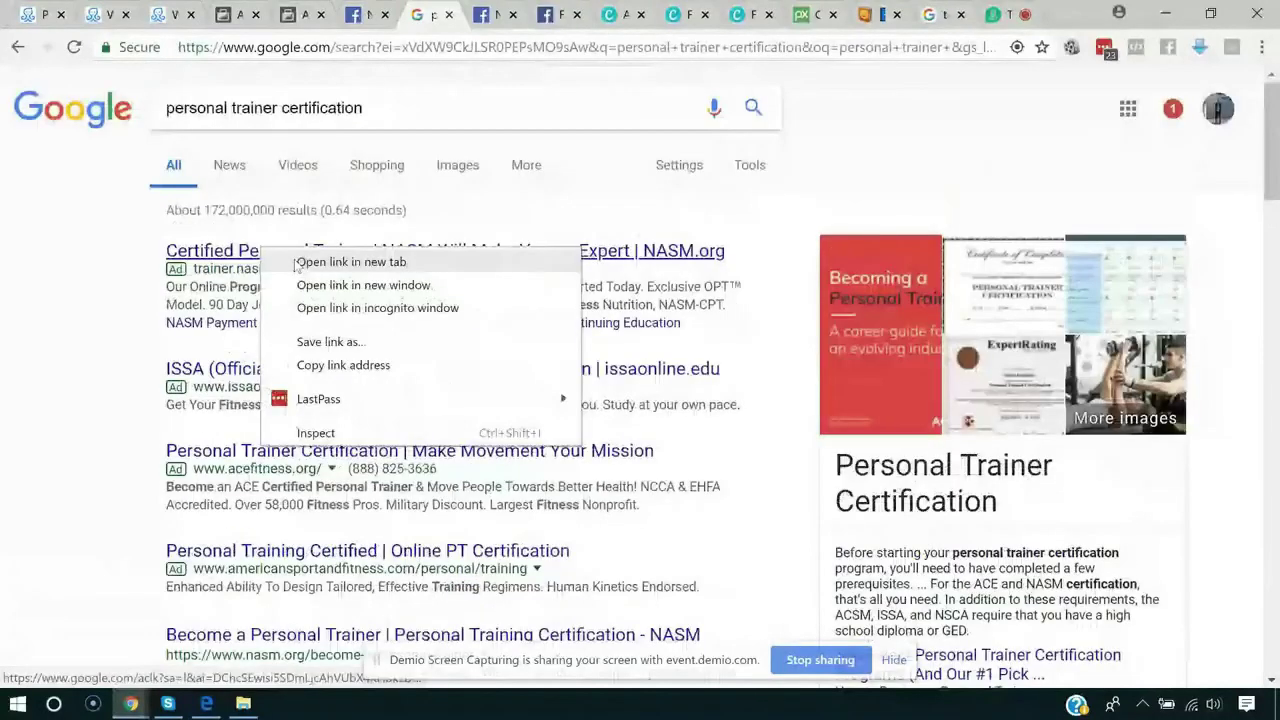
click(340, 262)
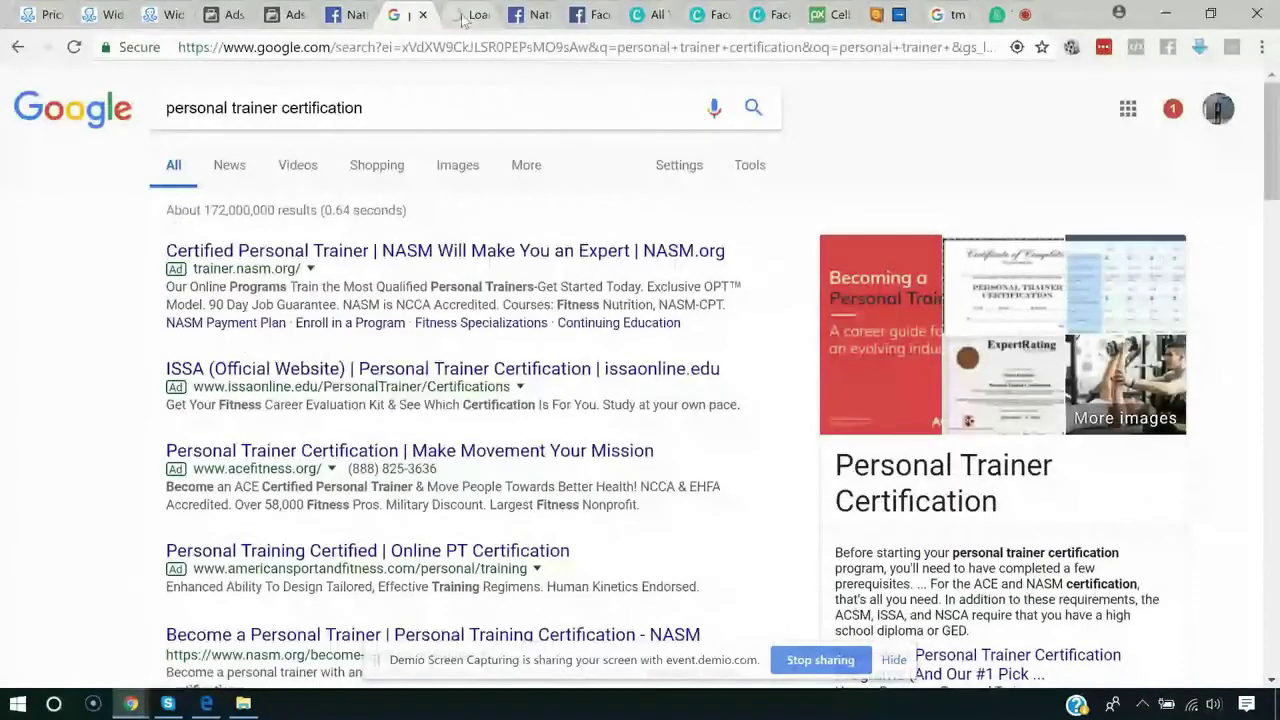
click(465, 15)
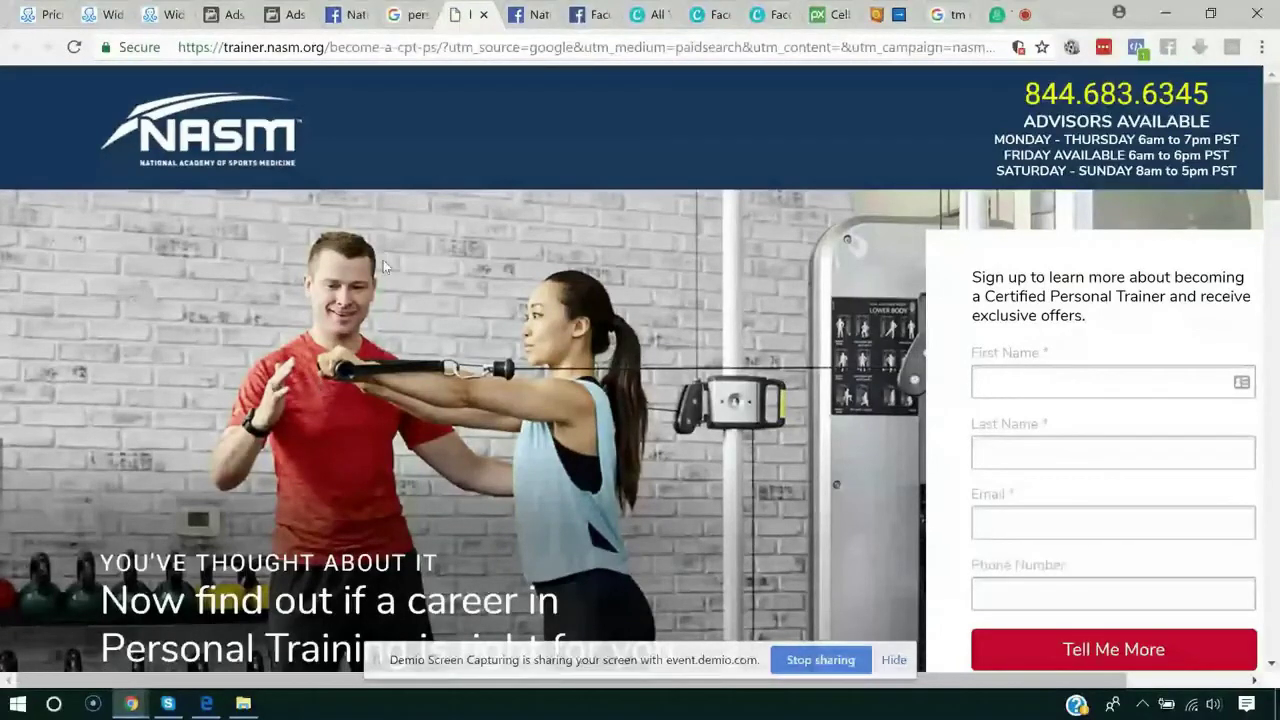
click(484, 15)
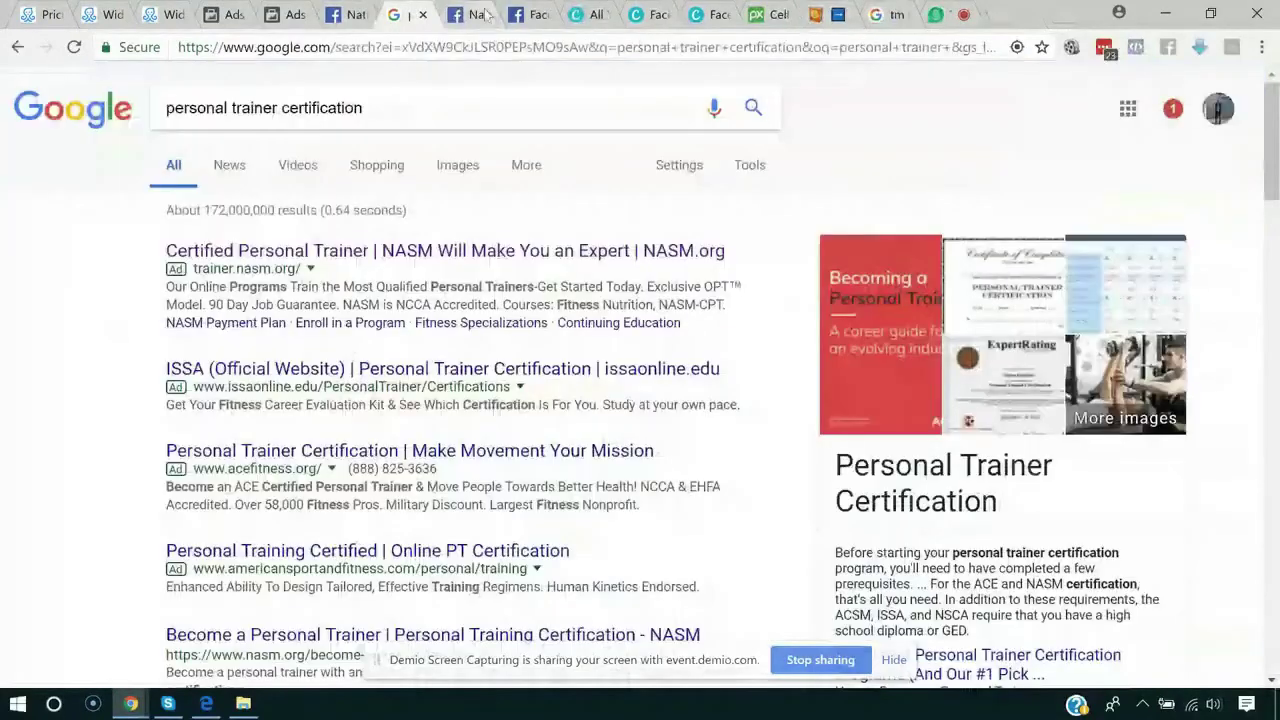
Step: Return to Ads Manager, add the National Academy of Sports Medicine (NASM) interest to detailed targeting, and check the potential reach
click(222, 20)
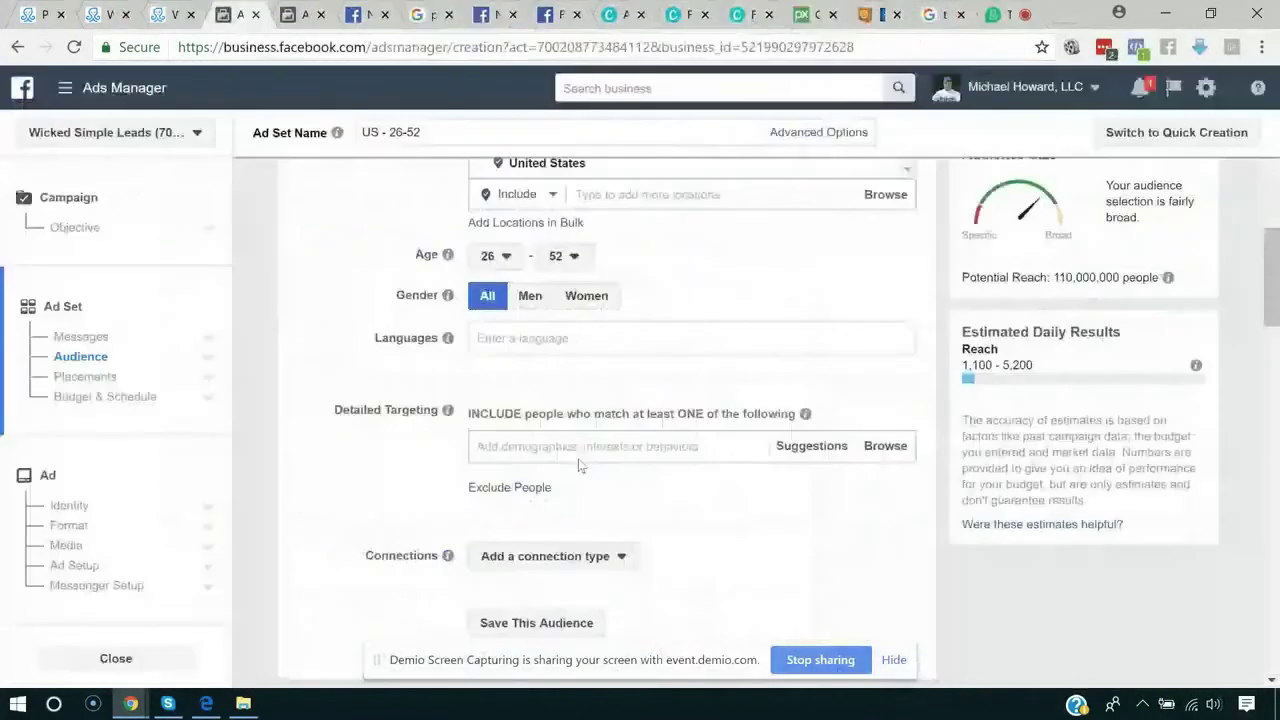
click(566, 470)
text(n)
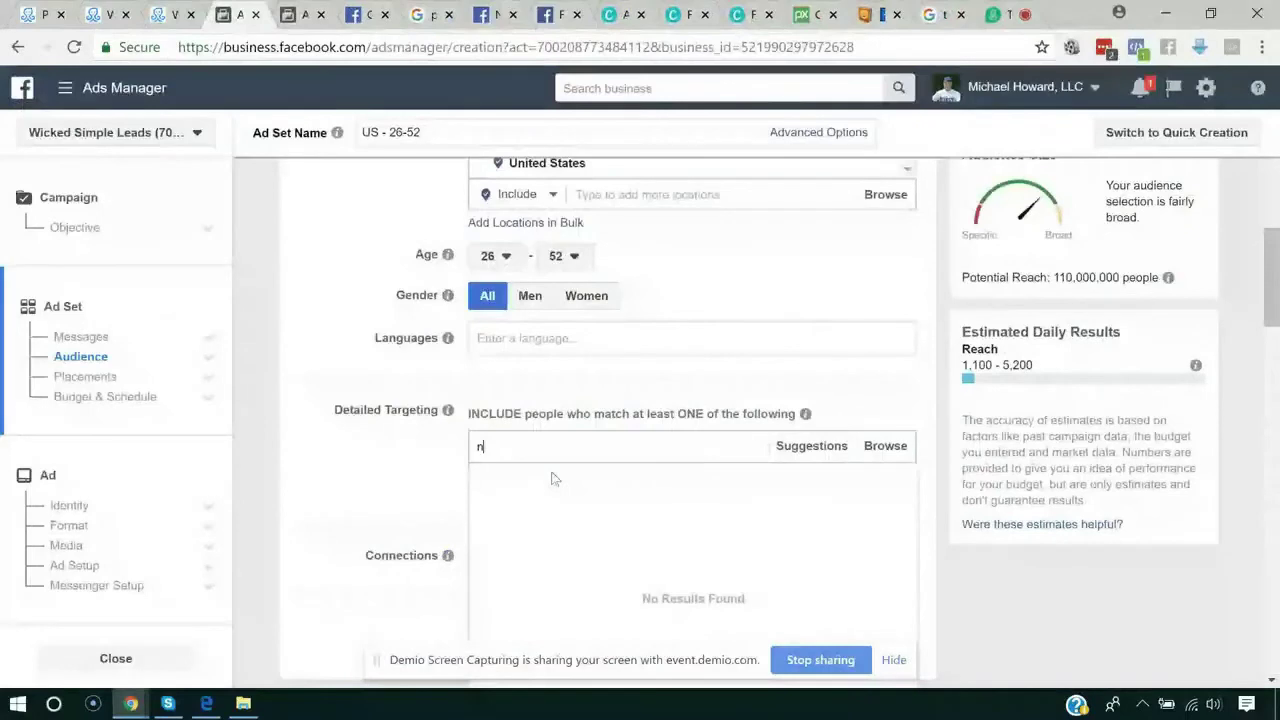
text(asm)
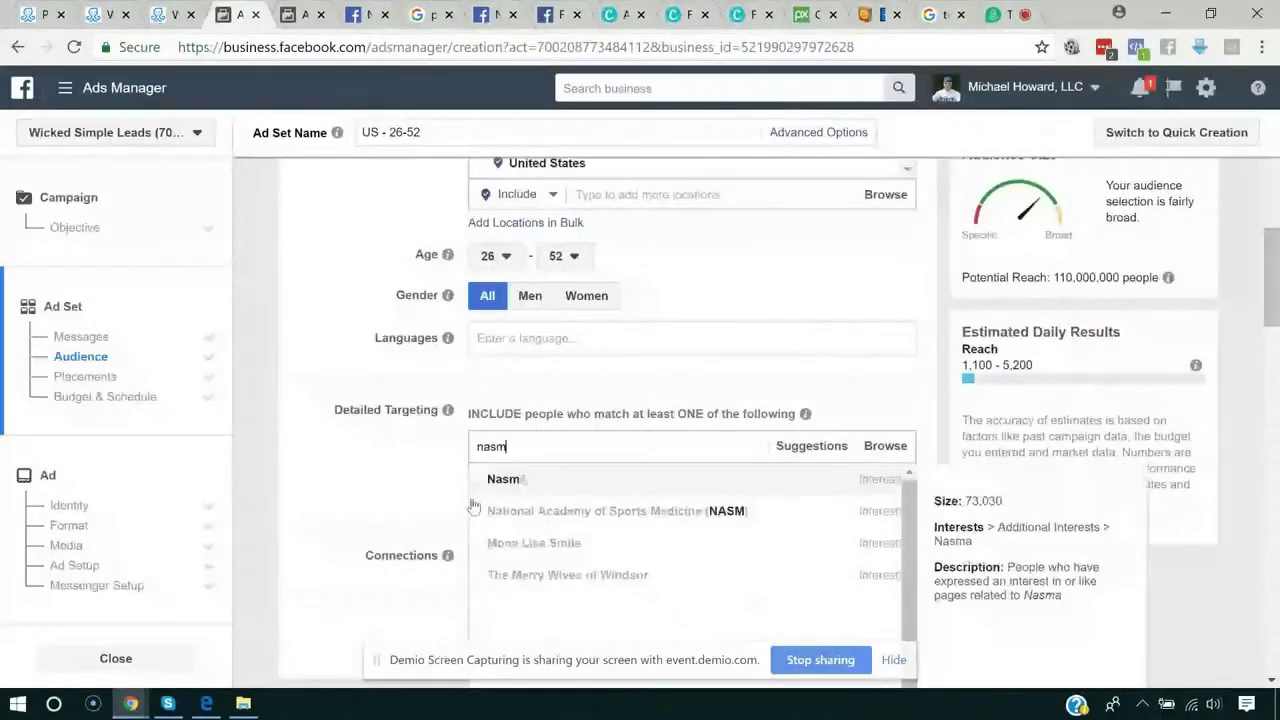
click(528, 513)
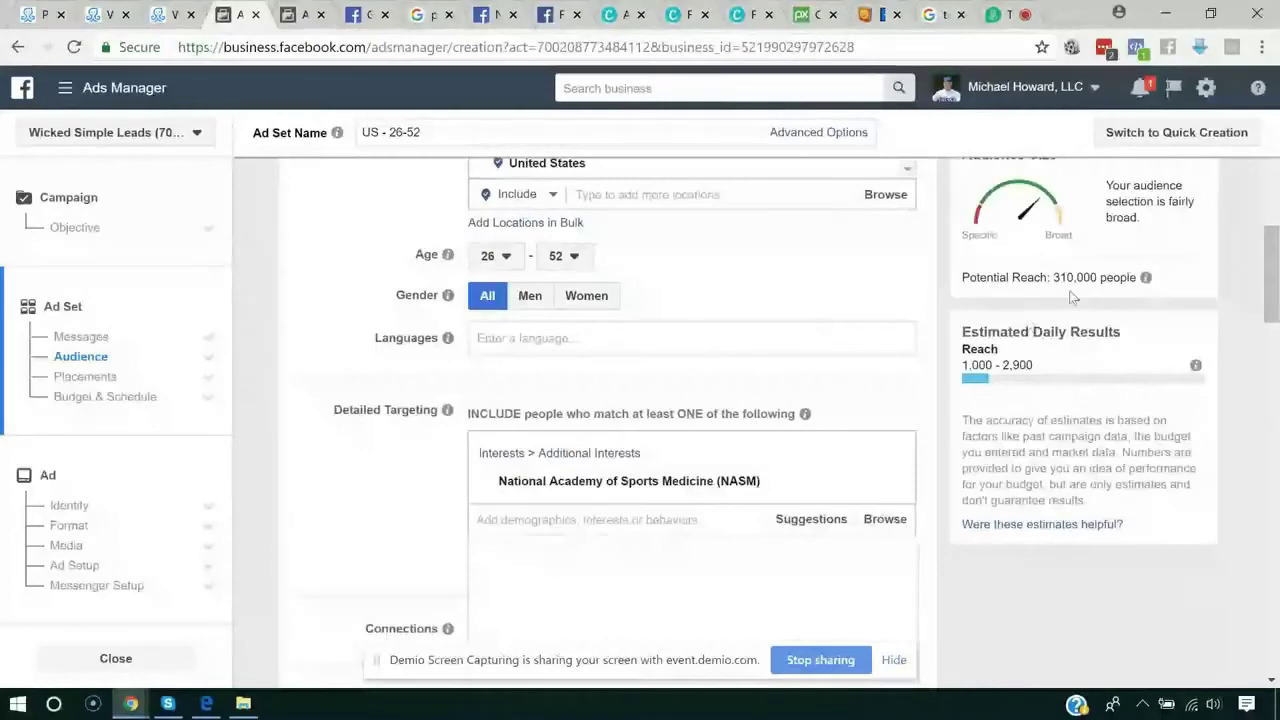
double_click(1056, 279)
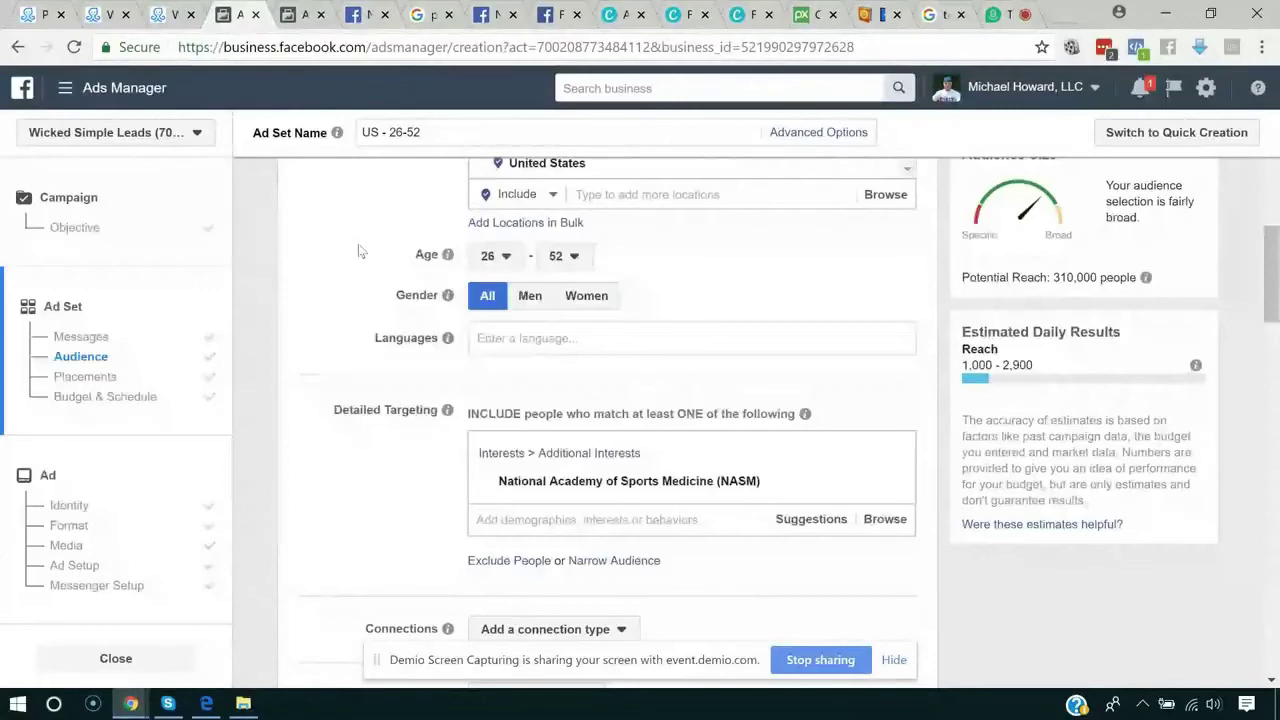
Step: Switch to the Gold's Gym active ads page on Facebook and close both open chat windows
click(370, 14)
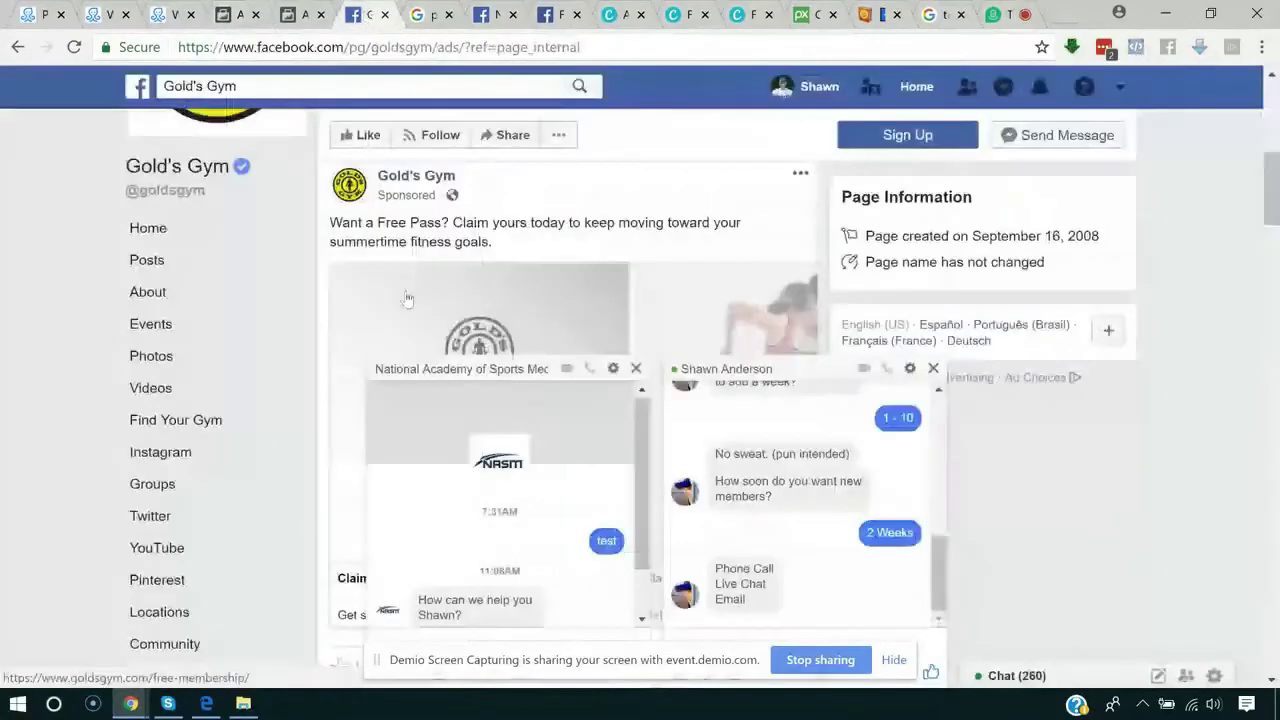
click(636, 369)
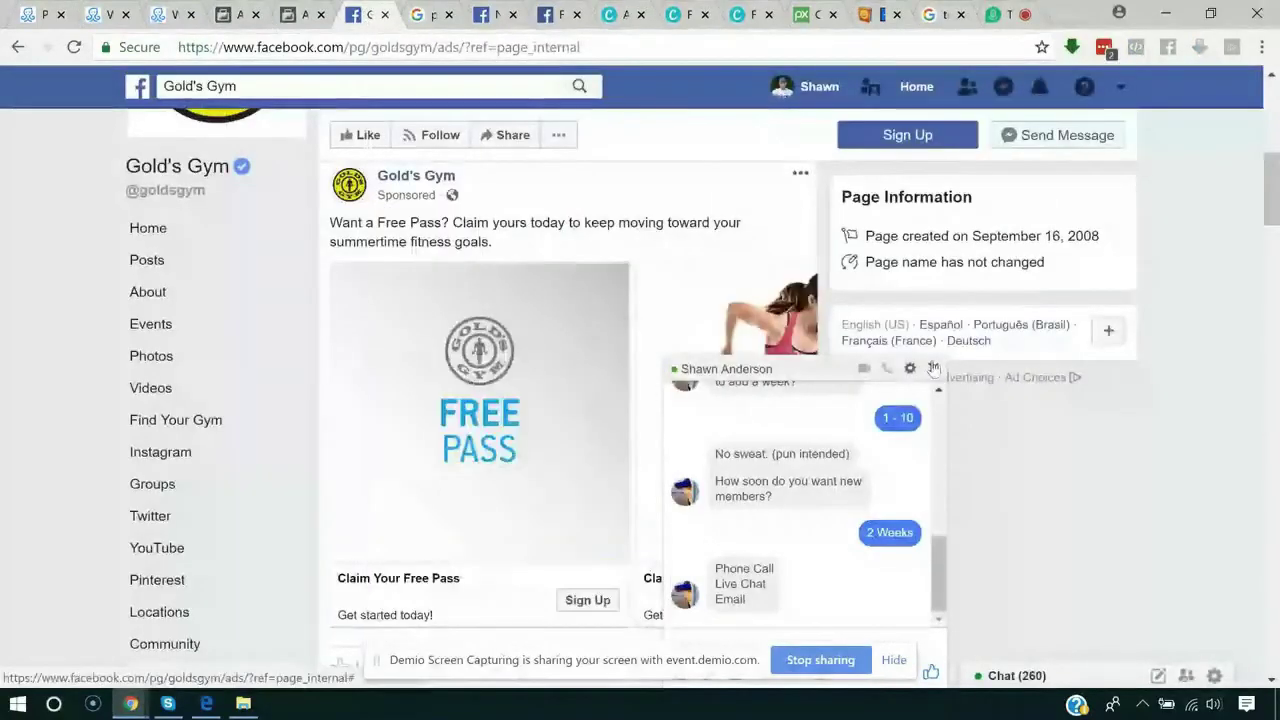
click(933, 368)
scroll(613, 400, up, 2)
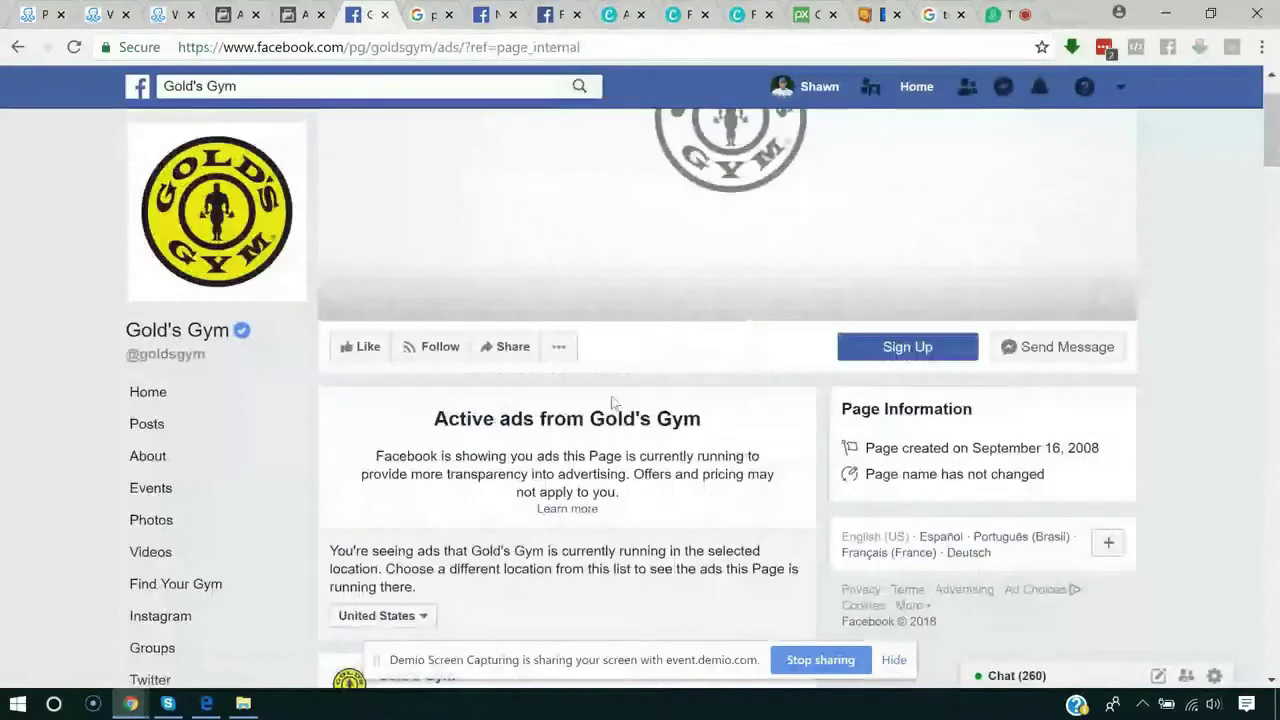
Step: Switch to the National Academy of Sports Medicine (NASM) Facebook page and look through its page details and latest post
click(492, 16)
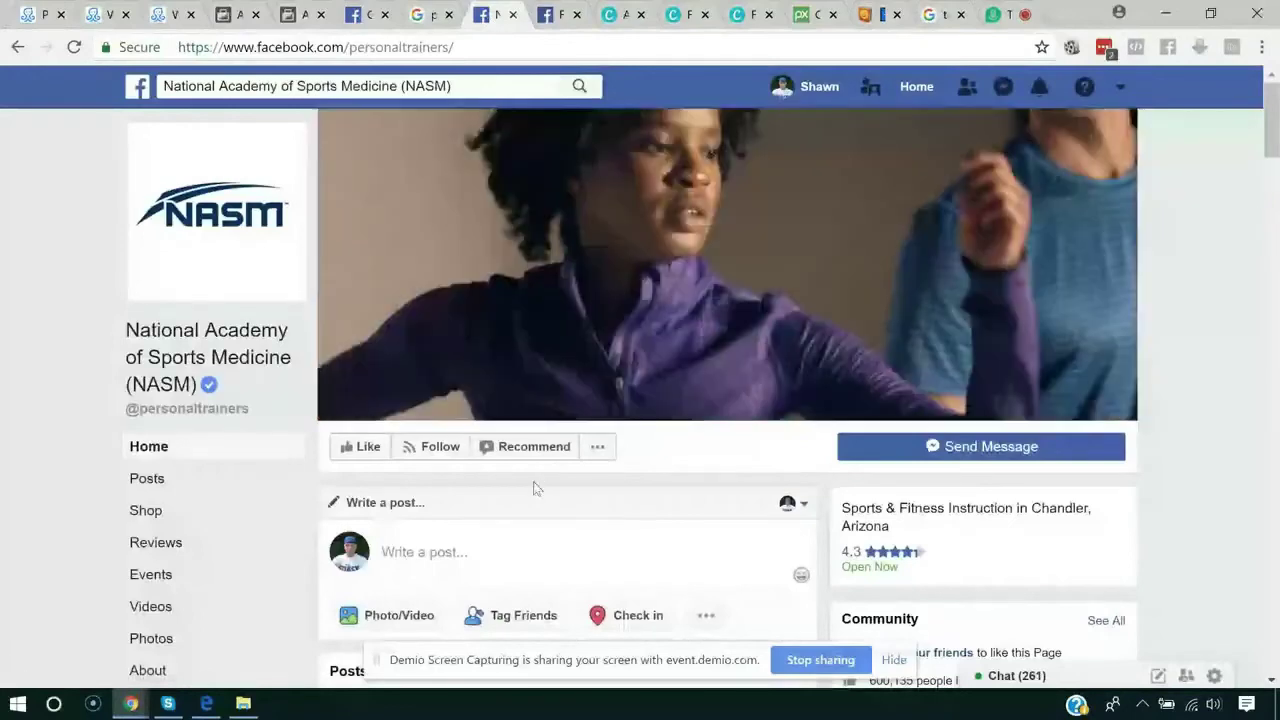
scroll(535, 488, down, 3)
scroll(535, 213, down, 2)
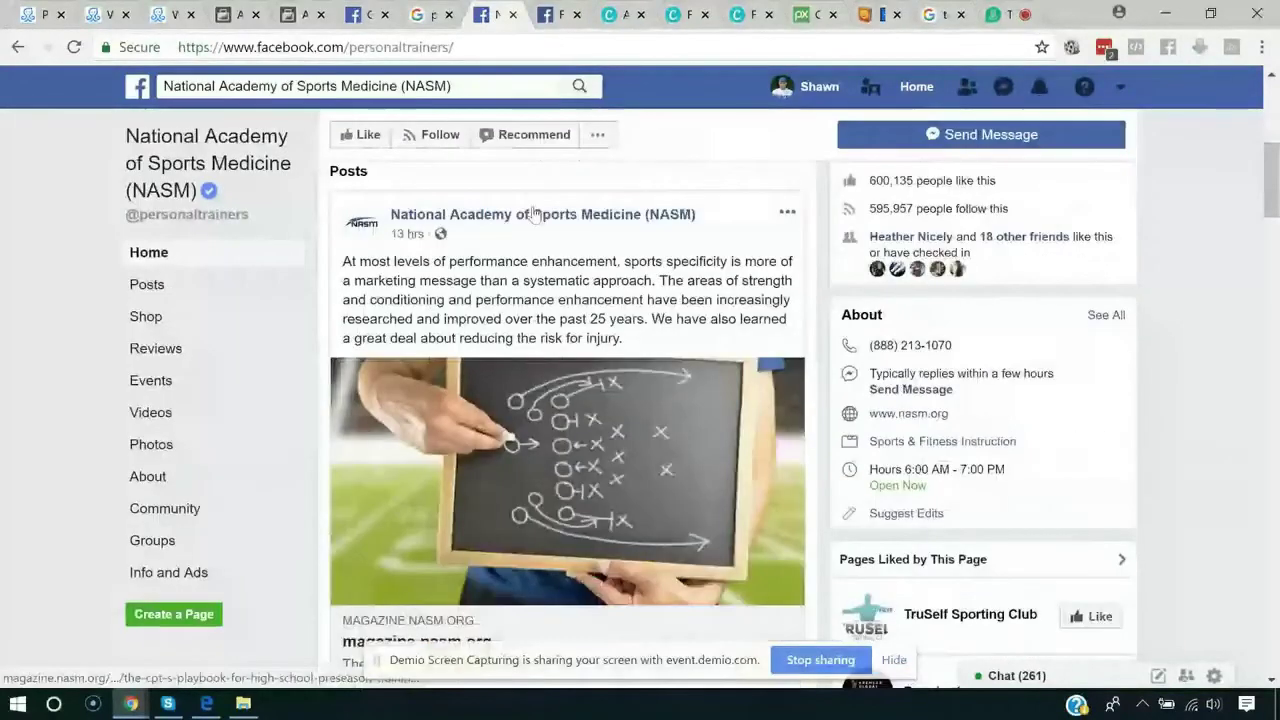
scroll(535, 213, down, 1)
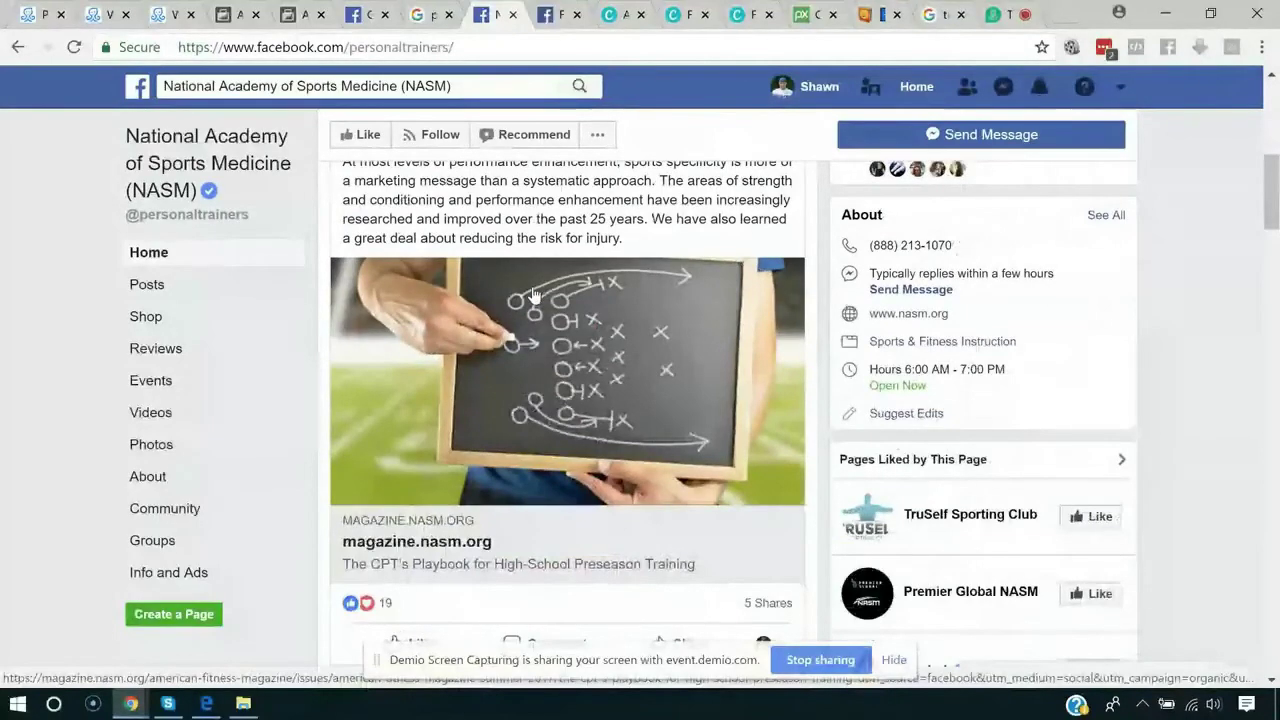
Step: Look through the NASM page's posts and shop section, expand the first customer review in full, and read it
scroll(535, 296, down, 2)
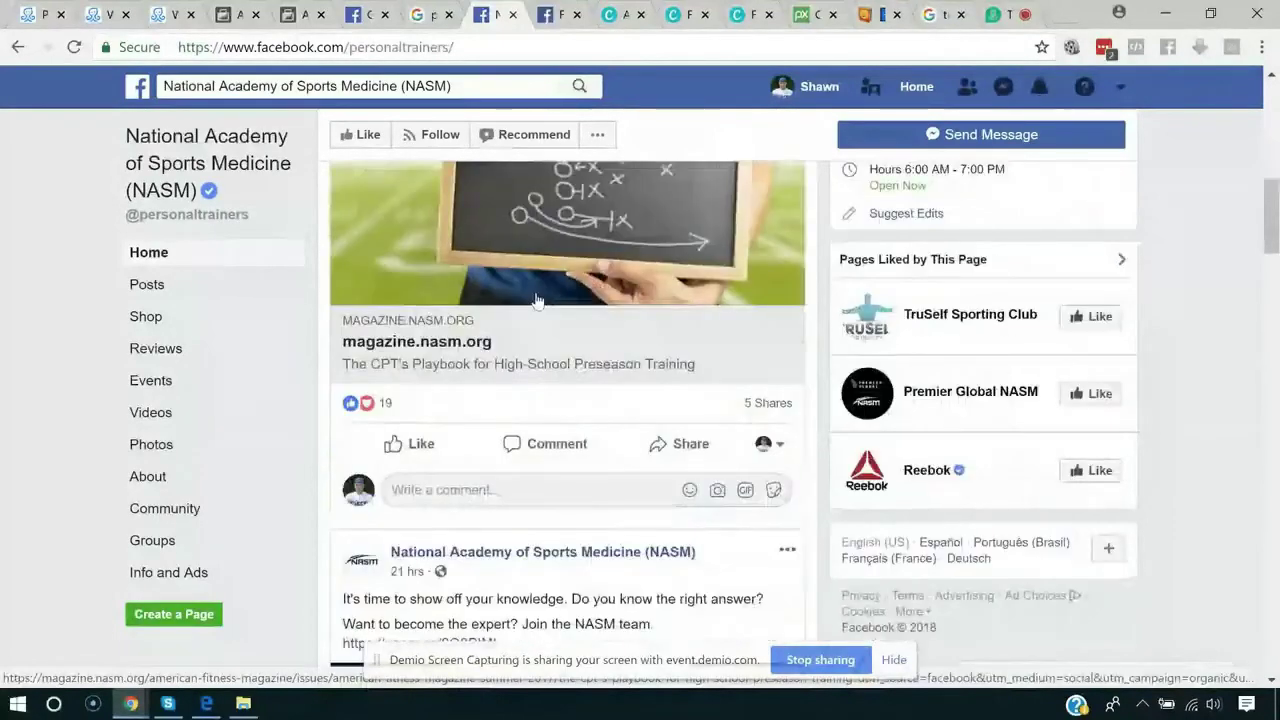
scroll(535, 300, down, 5)
scroll(536, 303, down, 4)
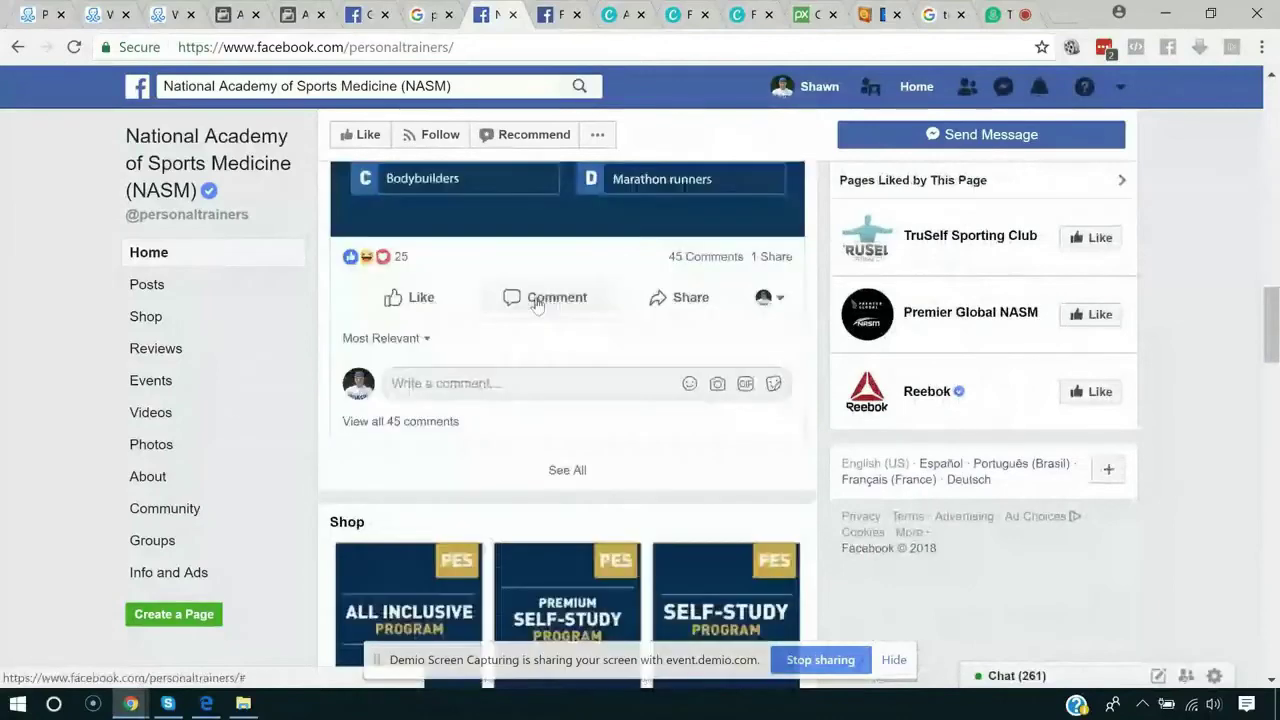
scroll(534, 303, down, 6)
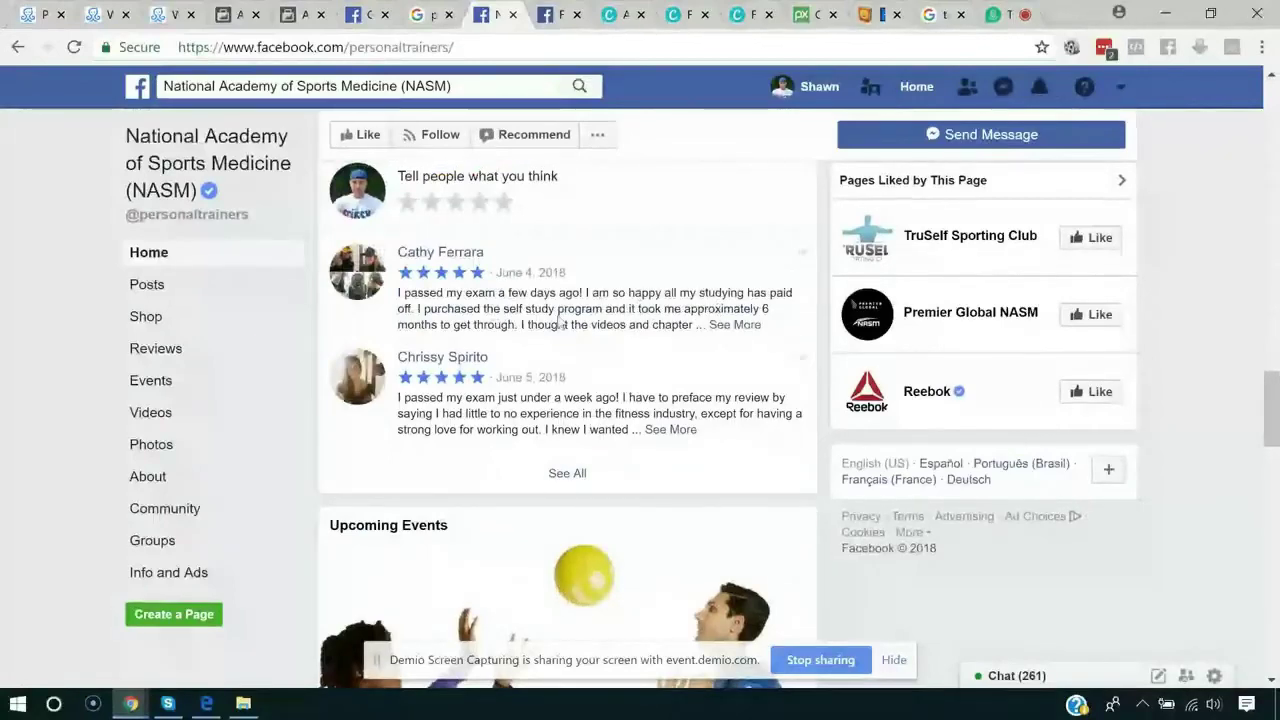
click(712, 324)
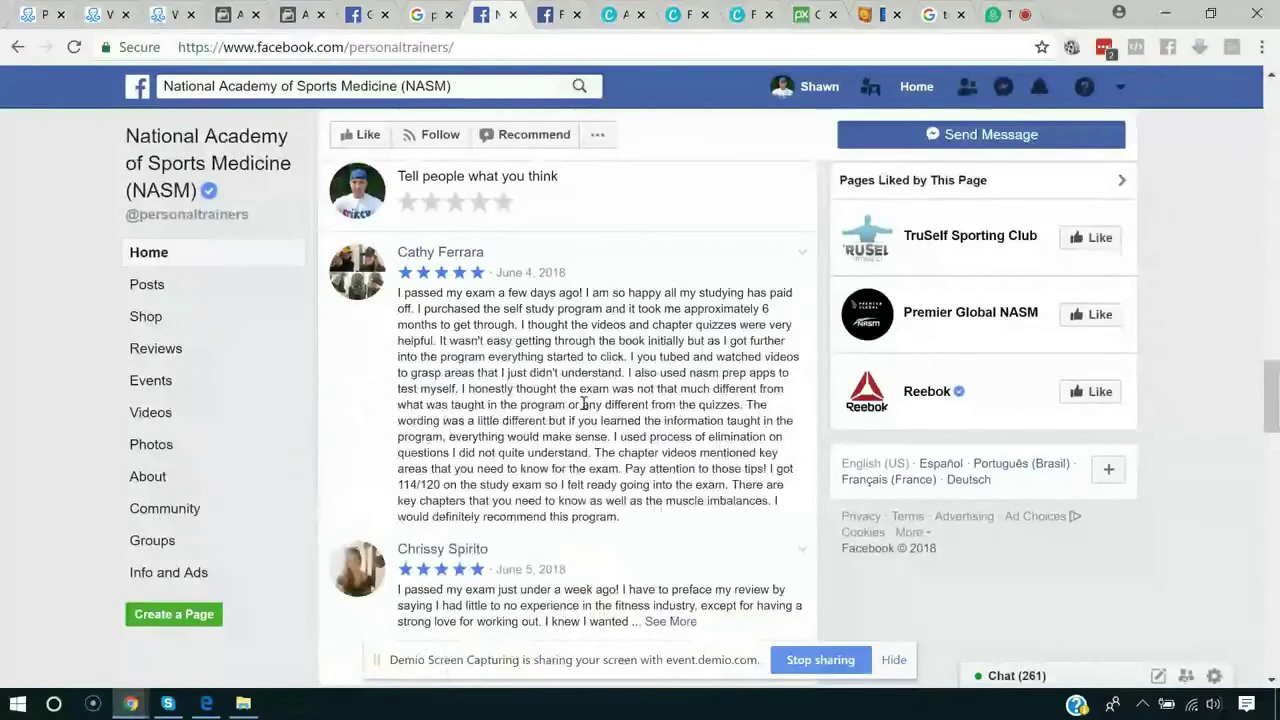
scroll(500, 440, down, 2)
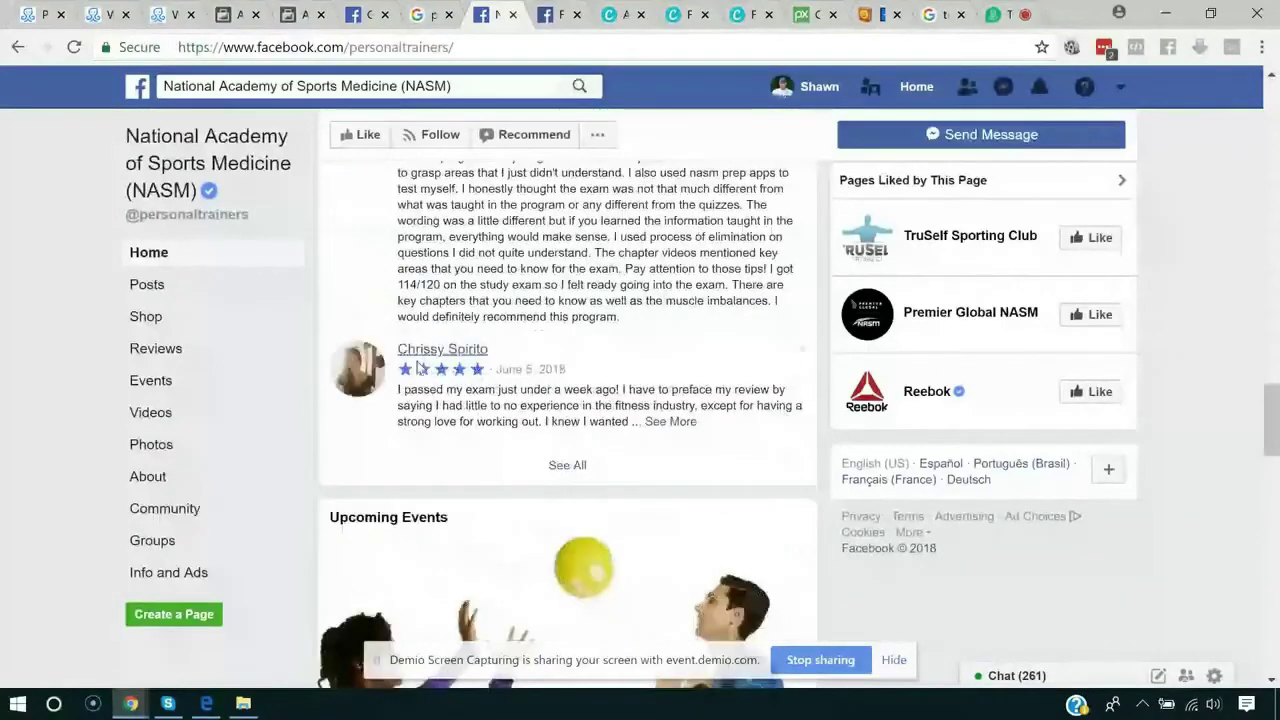
Step: Expand the second customer review on the NASM page, read it through, and return toward the page's posts
click(668, 421)
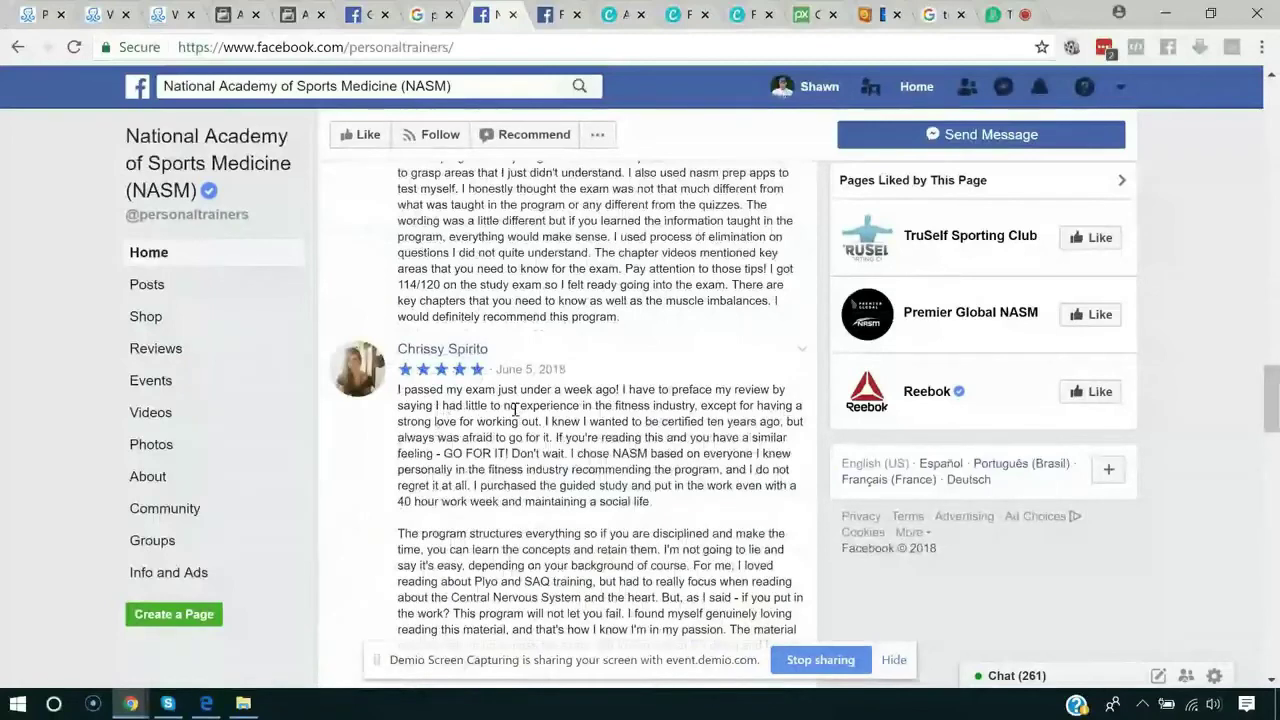
double_click(661, 410)
drag(661, 410, 615, 408)
click(577, 454)
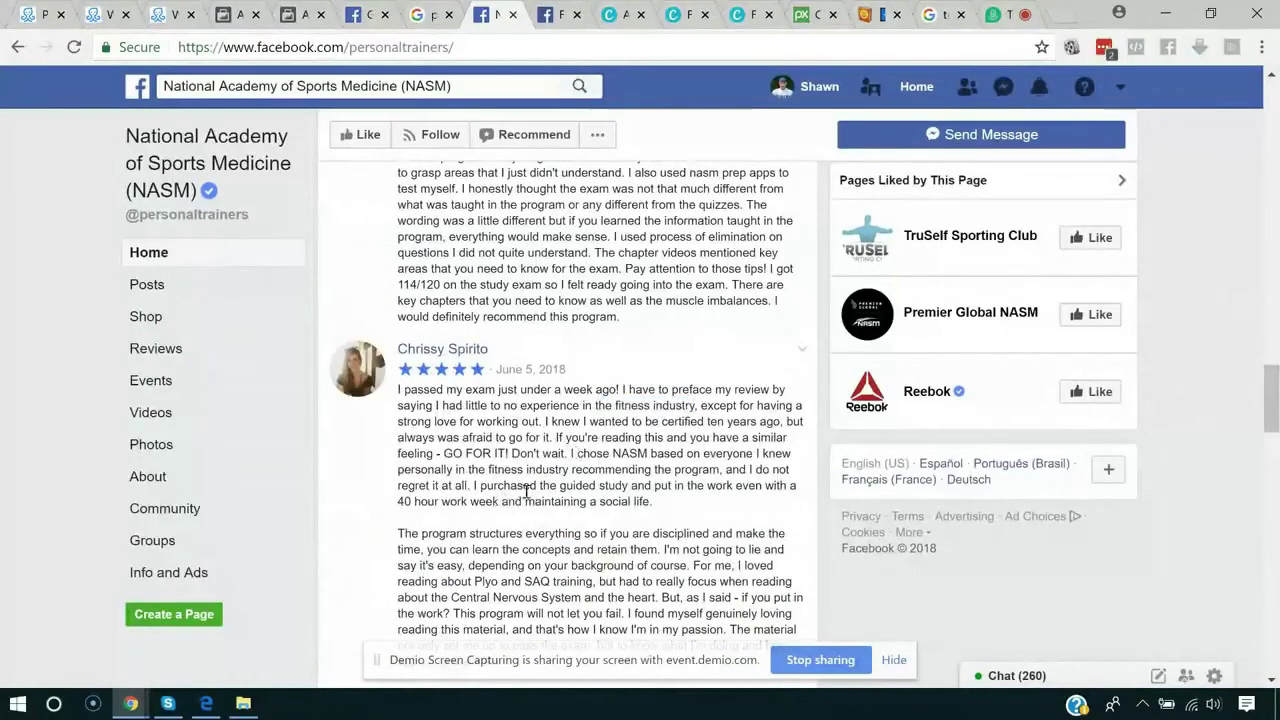
scroll(534, 571, down, 1)
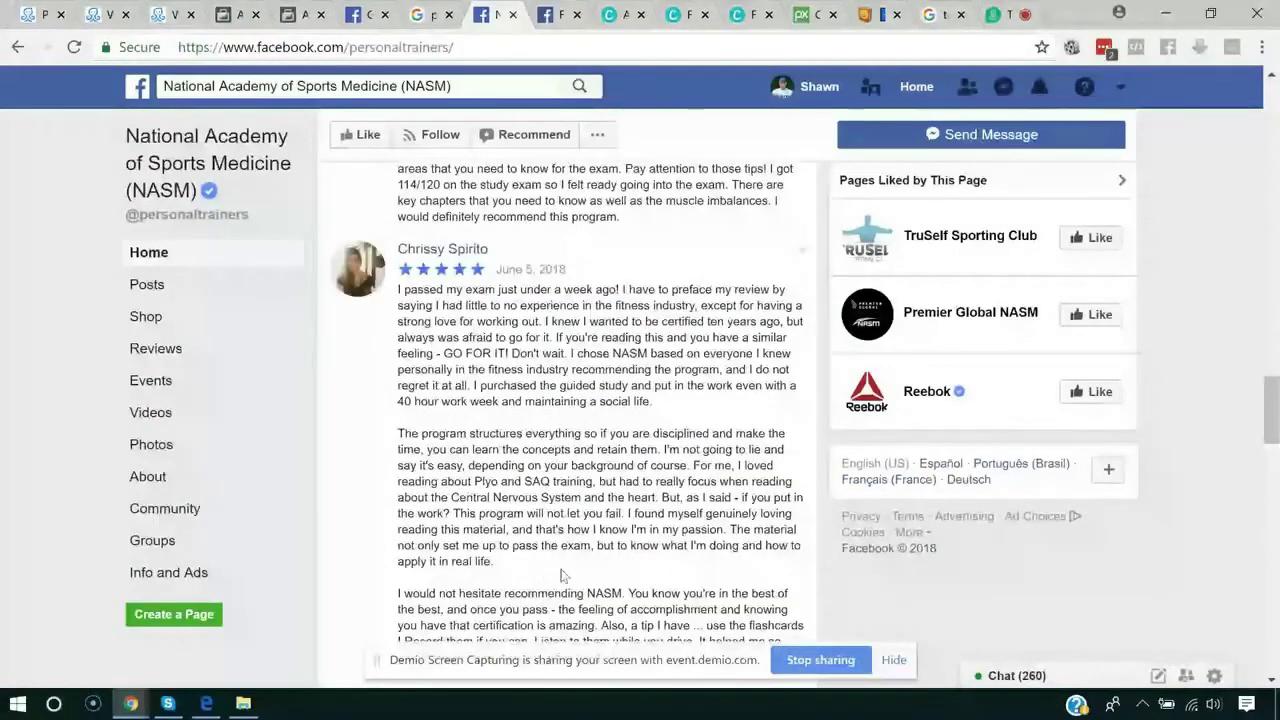
scroll(561, 576, down, 1)
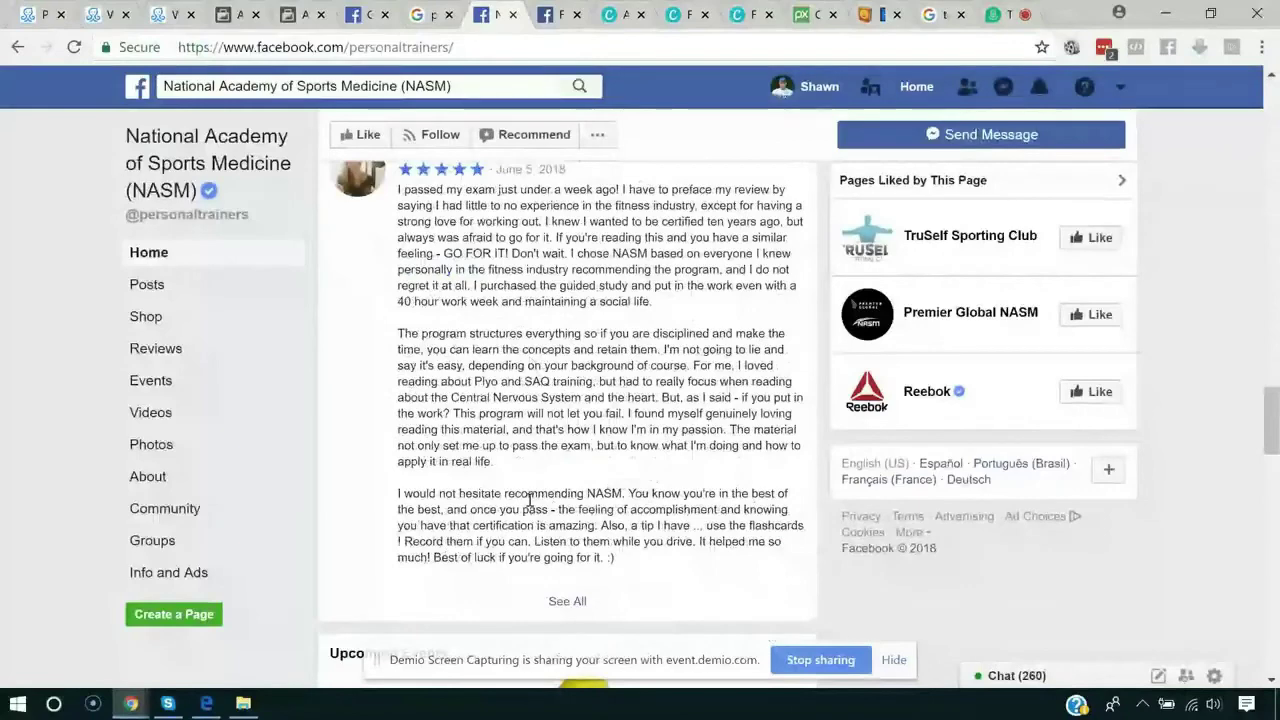
scroll(522, 443, up, 2)
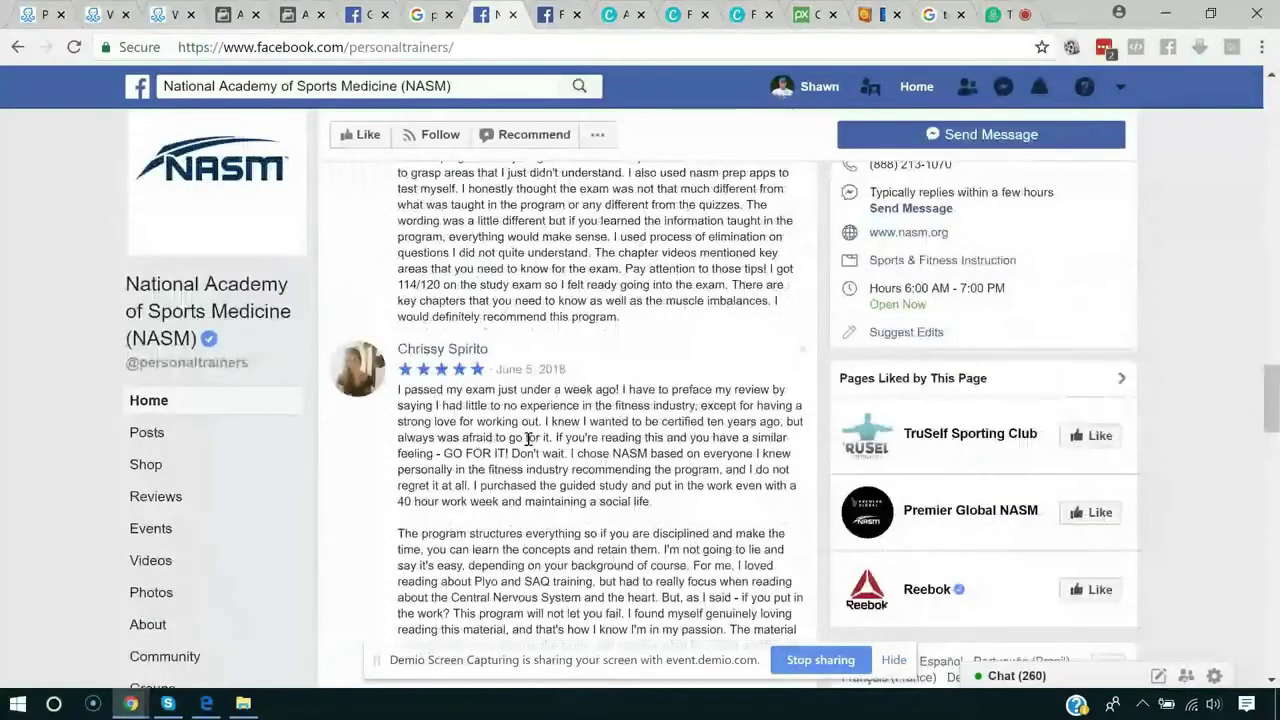
scroll(532, 419, up, 4)
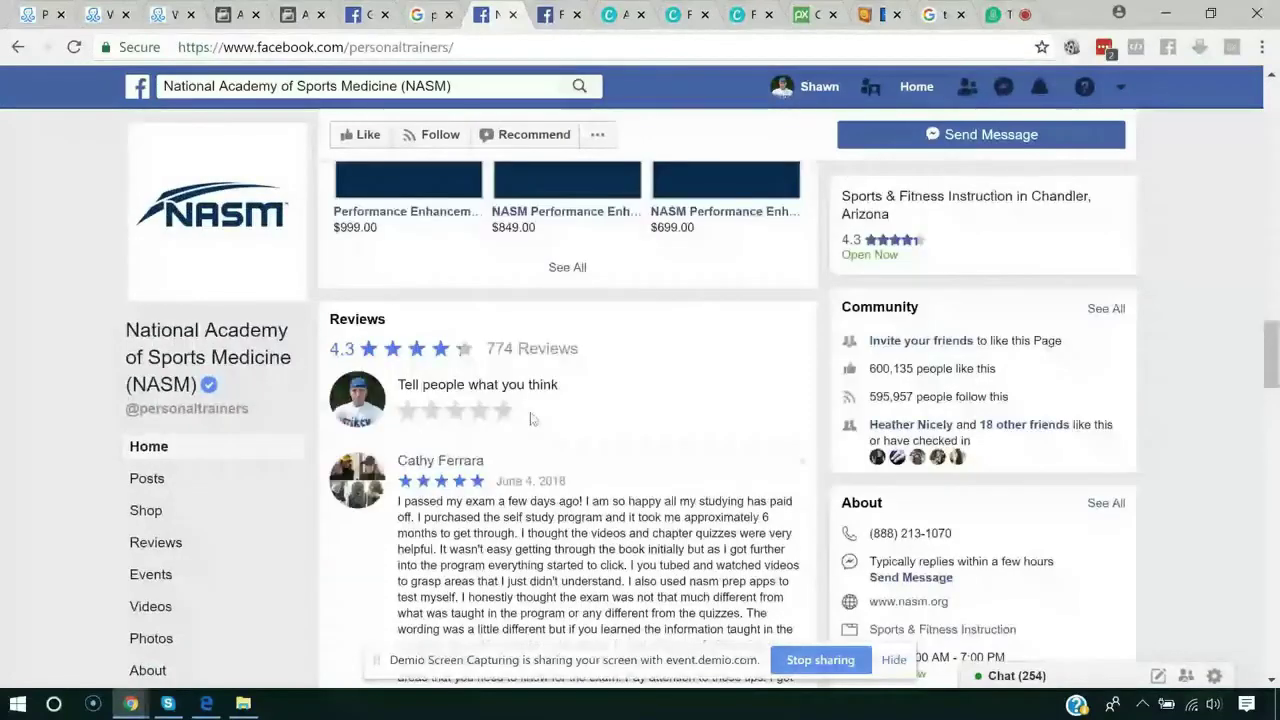
scroll(520, 380, up, 5)
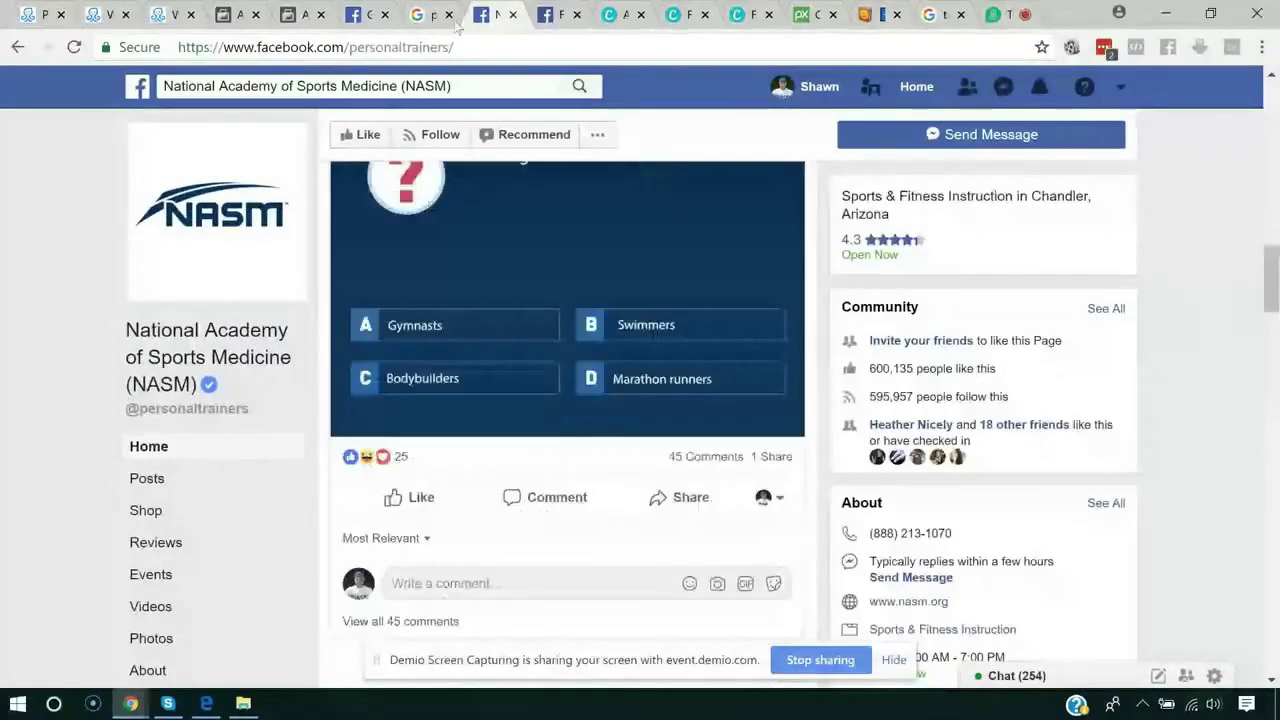
Step: Glance at the ad set in Ads Manager, return to the NASM page, and view and close its Messenger conversation
click(238, 14)
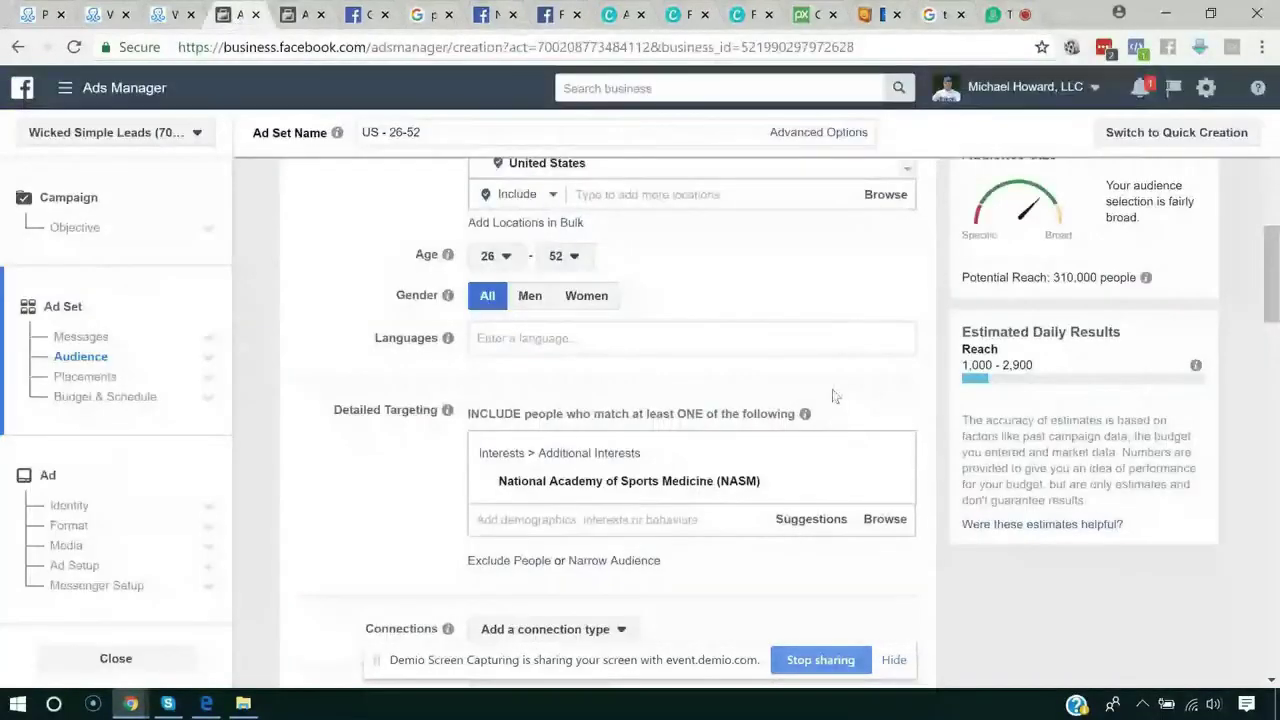
click(483, 17)
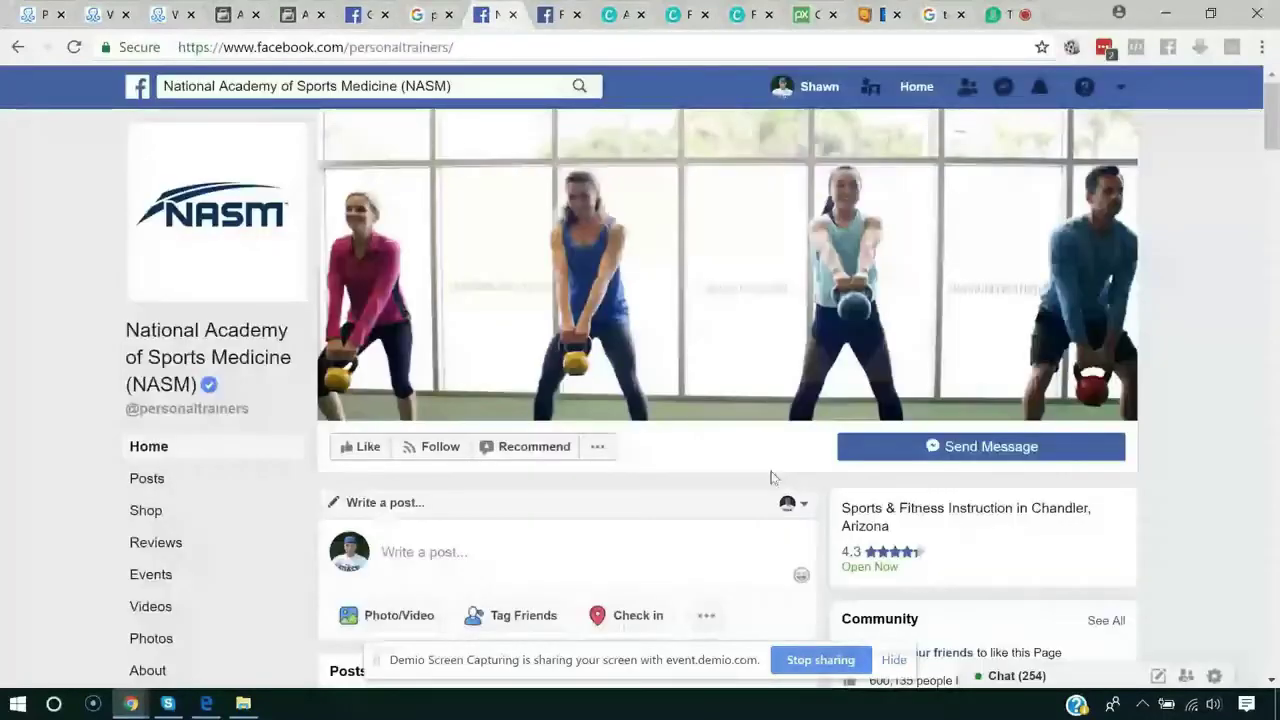
click(862, 447)
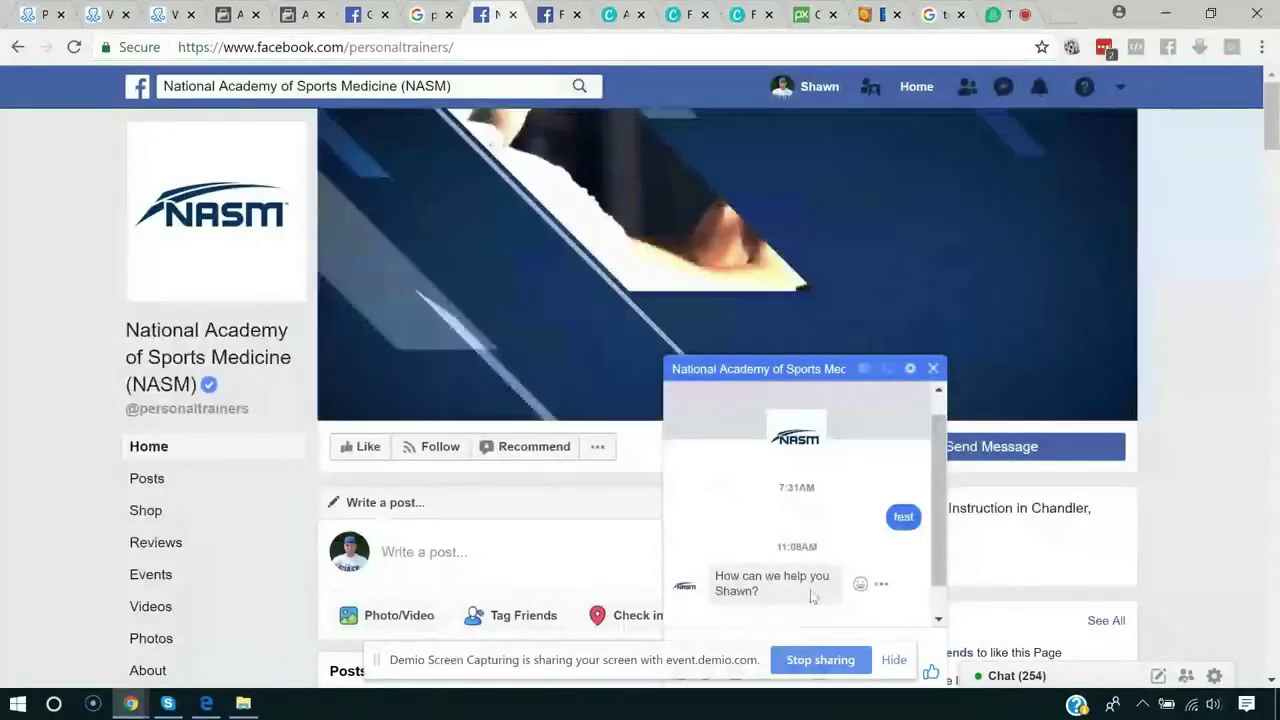
click(933, 368)
scroll(658, 483, down, 2)
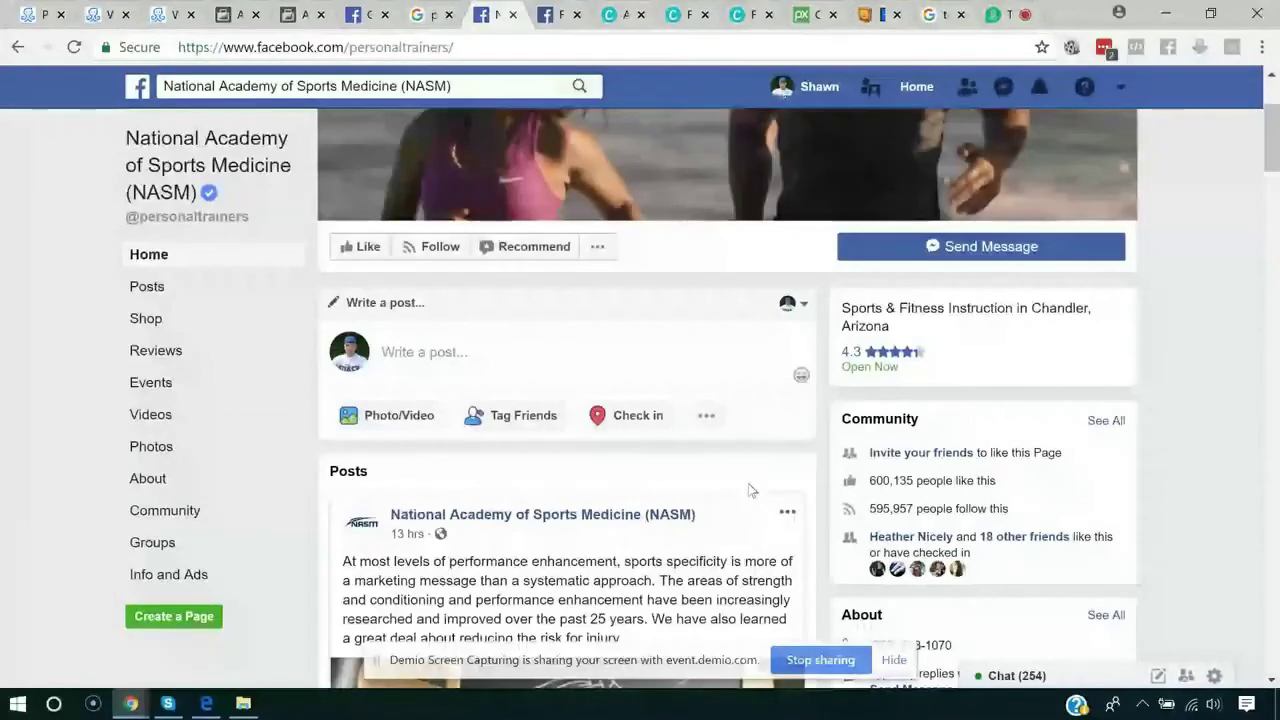
scroll(748, 483, up, 2)
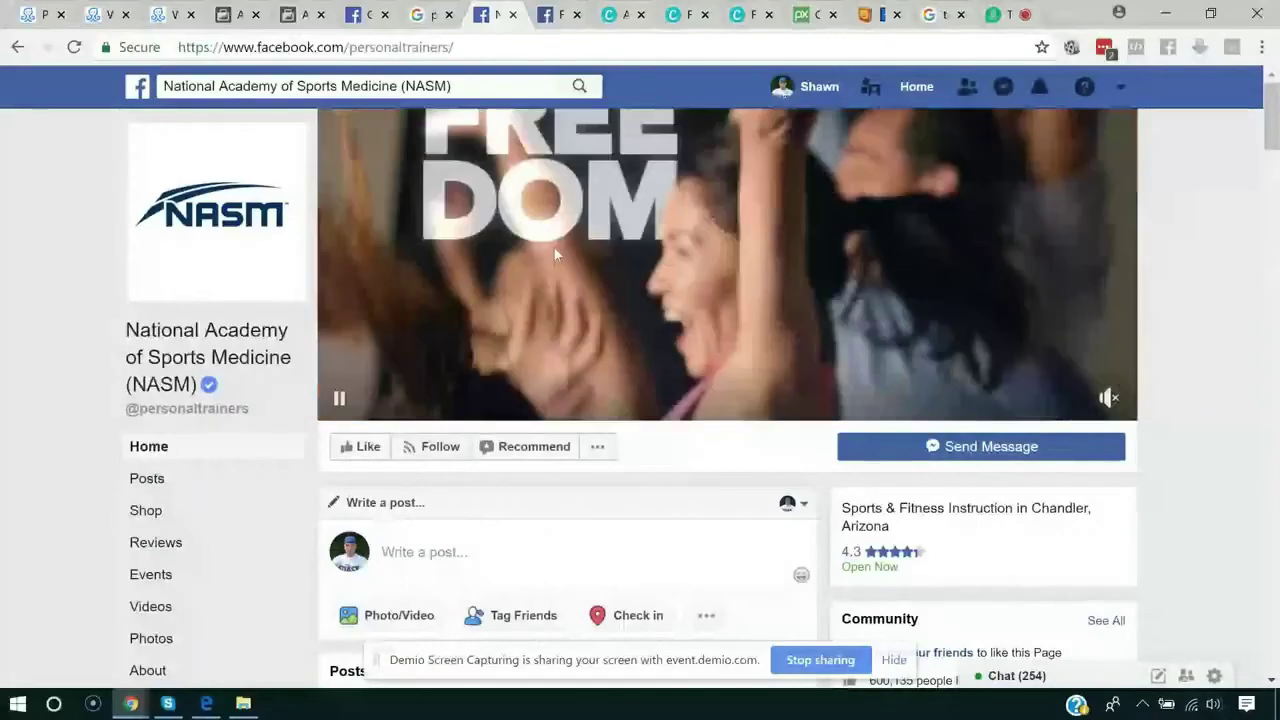
Step: Switch to Ads Manager, review the ad set's audience settings, and add and remove an empty narrowing condition
click(245, 16)
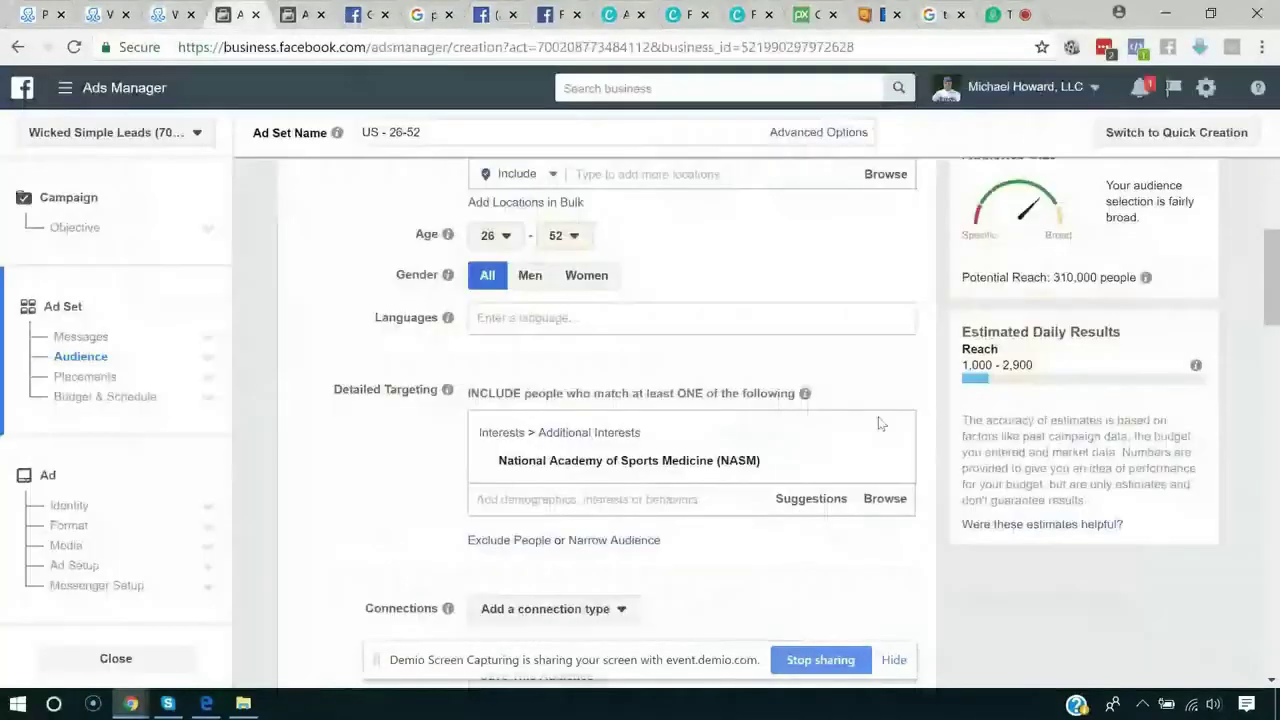
scroll(880, 424, up, 2)
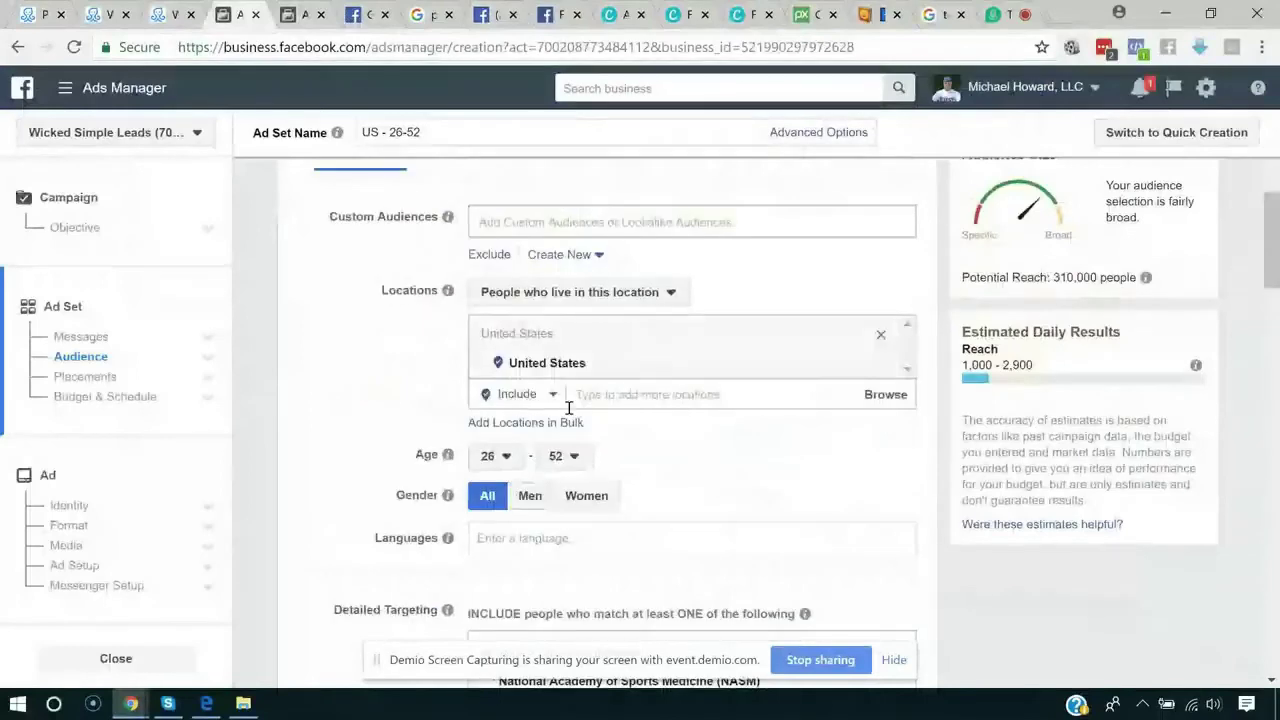
scroll(645, 495, down, 2)
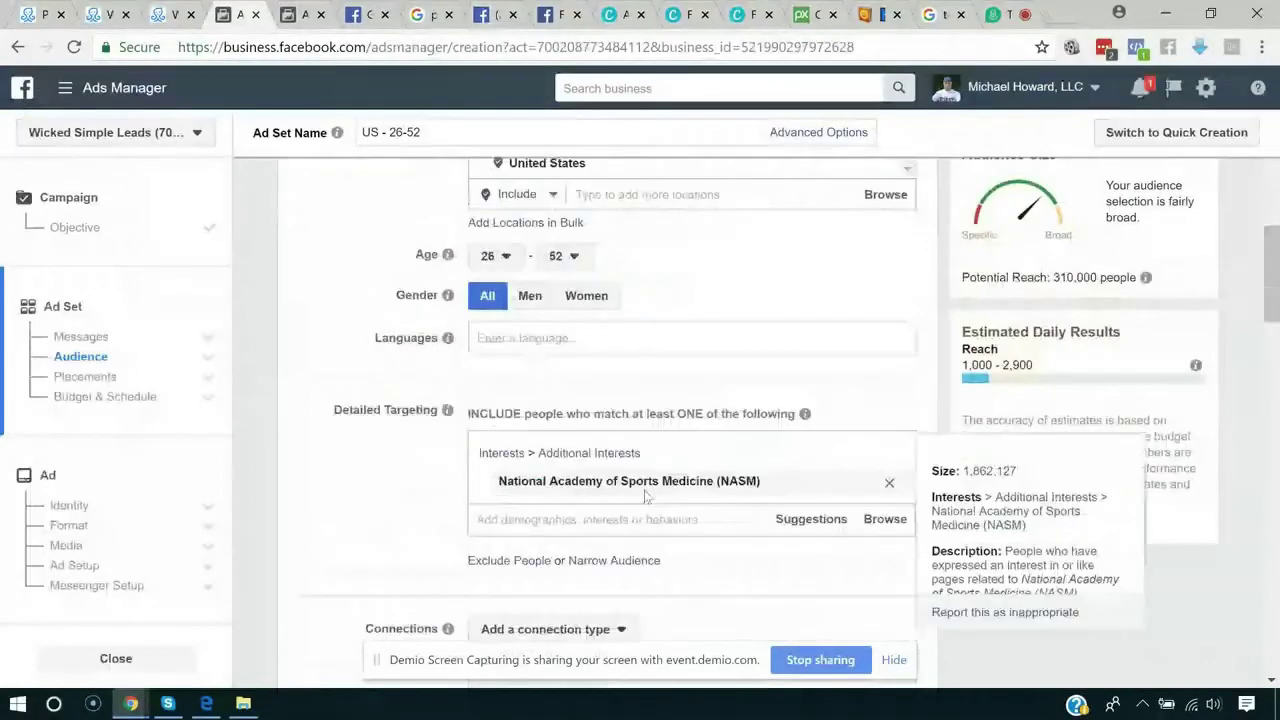
scroll(600, 480, down, 1)
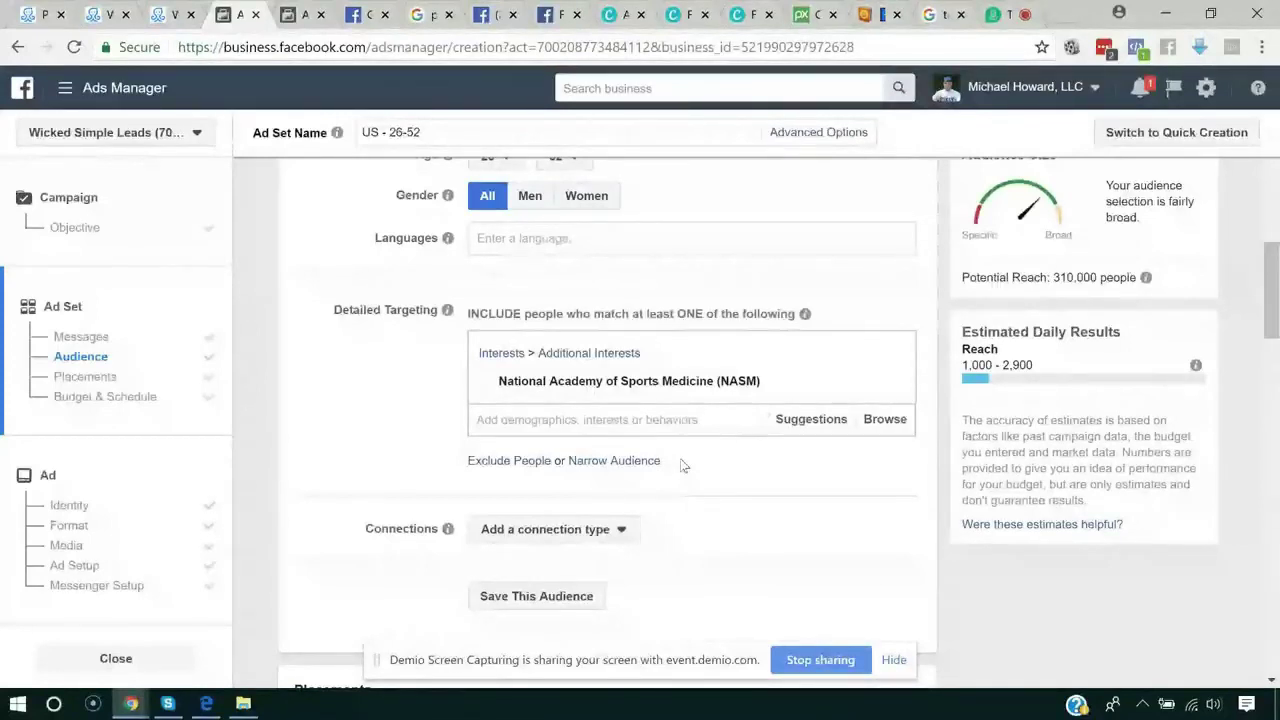
click(590, 460)
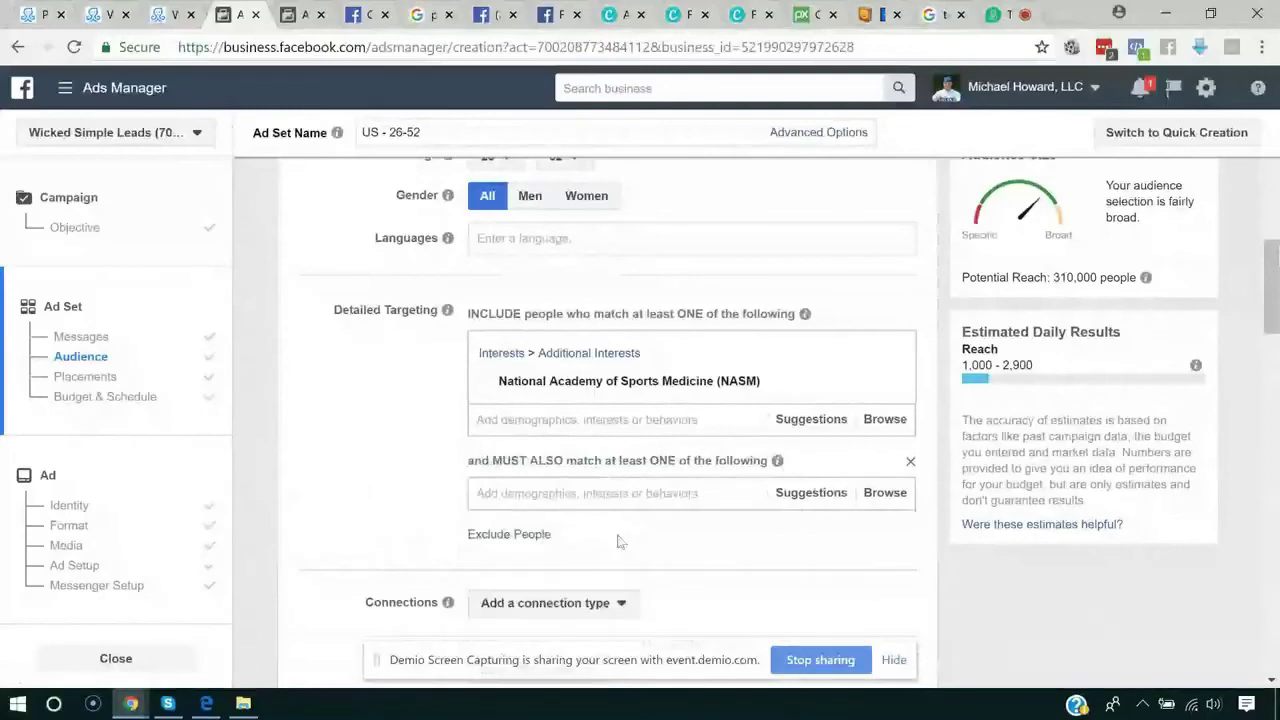
click(911, 461)
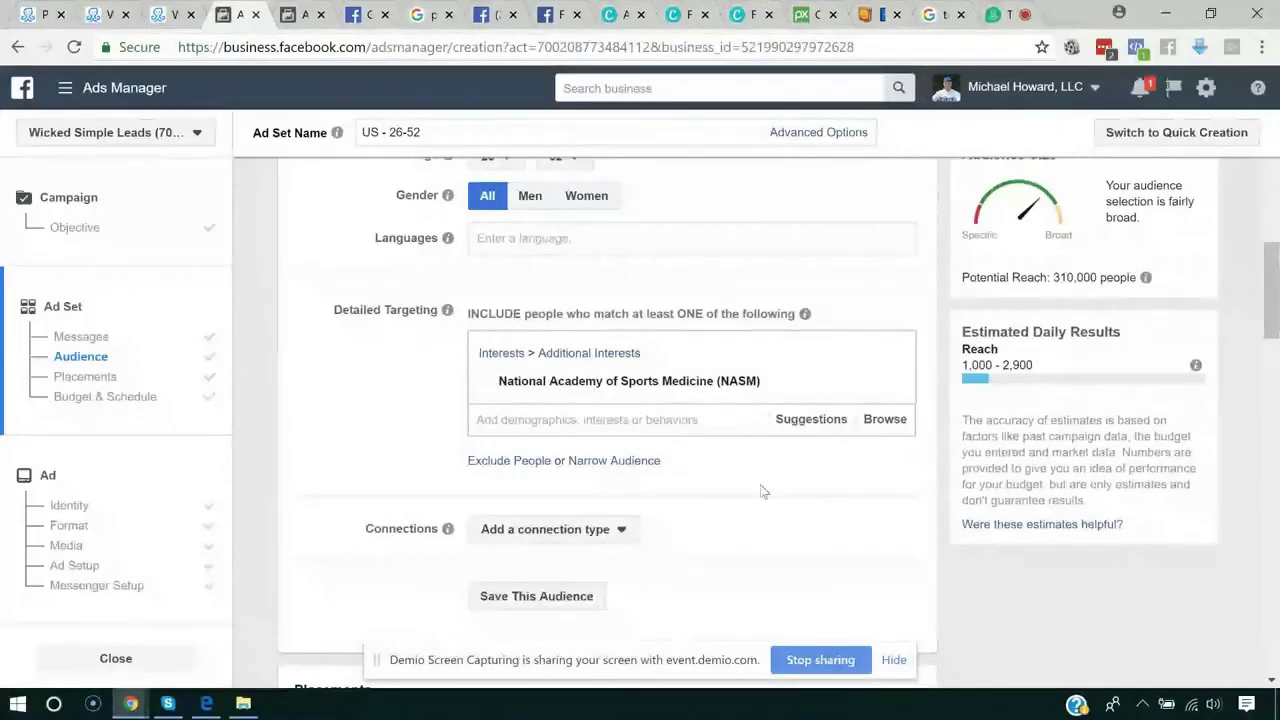
Step: Narrow the NASM audience to people who must also match the Small business owners behavior under Digital activities
click(595, 461)
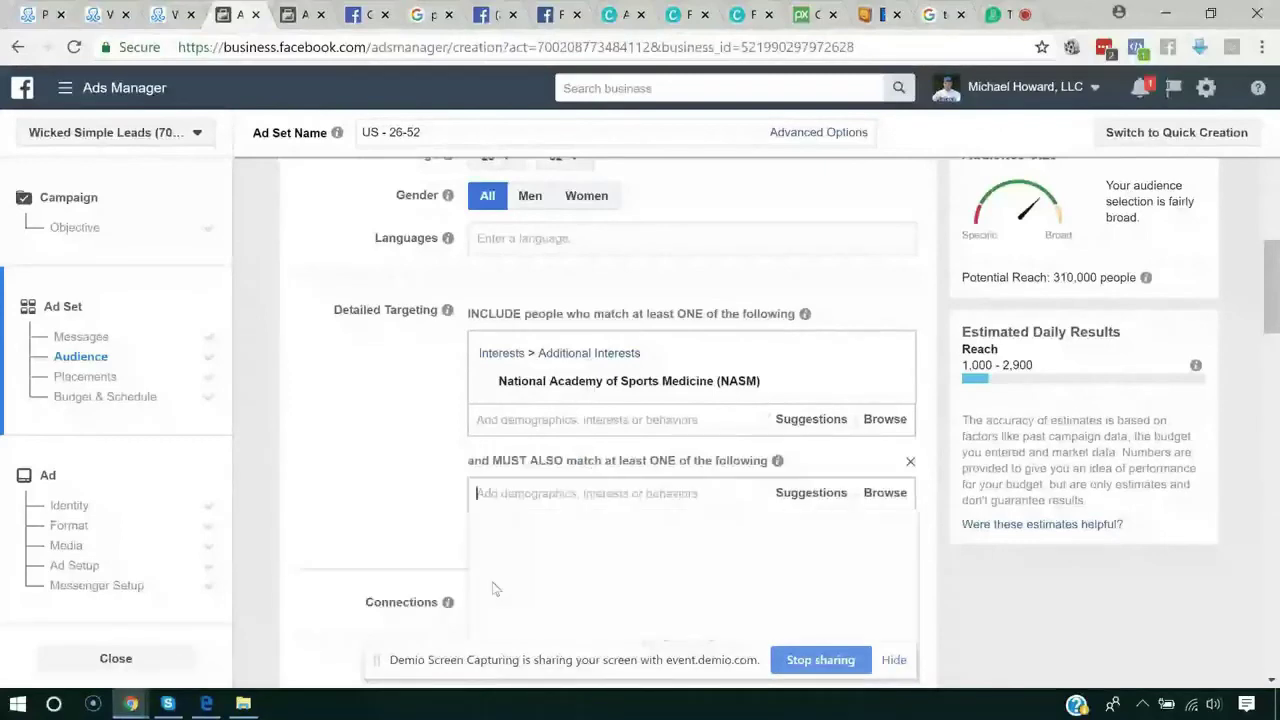
text(small busie)
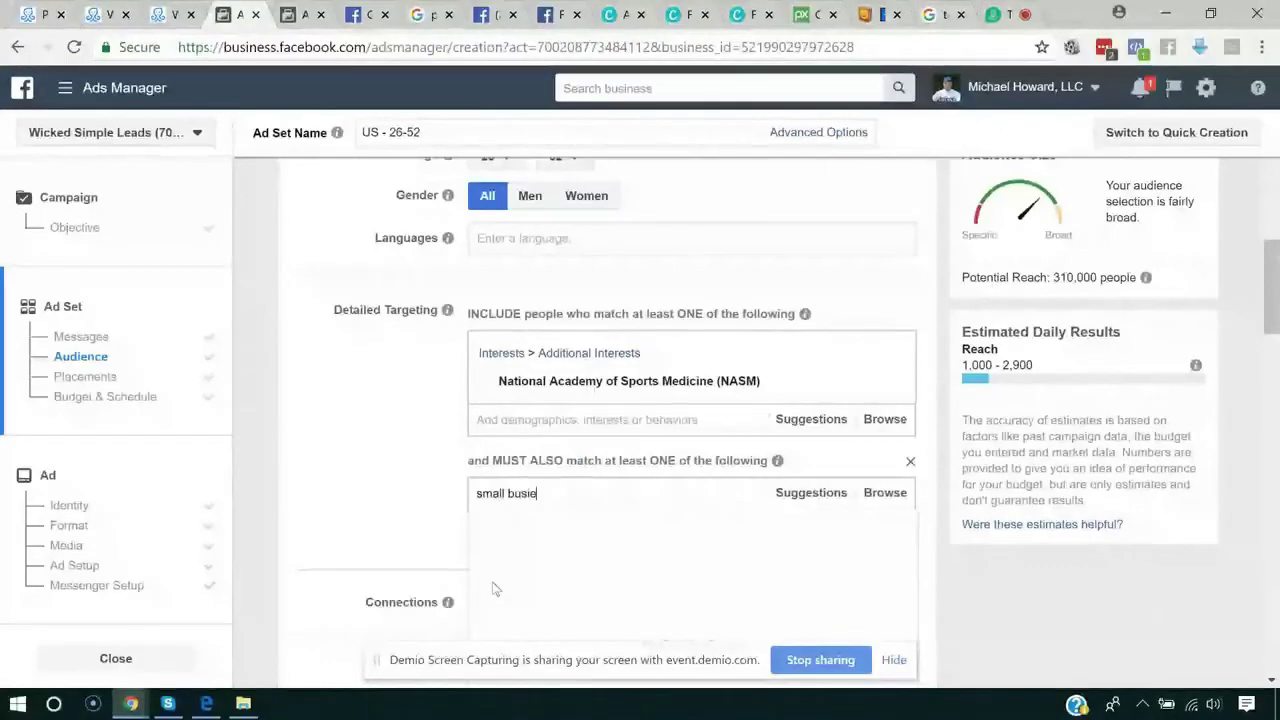
key(BackSpace)
text(ness)
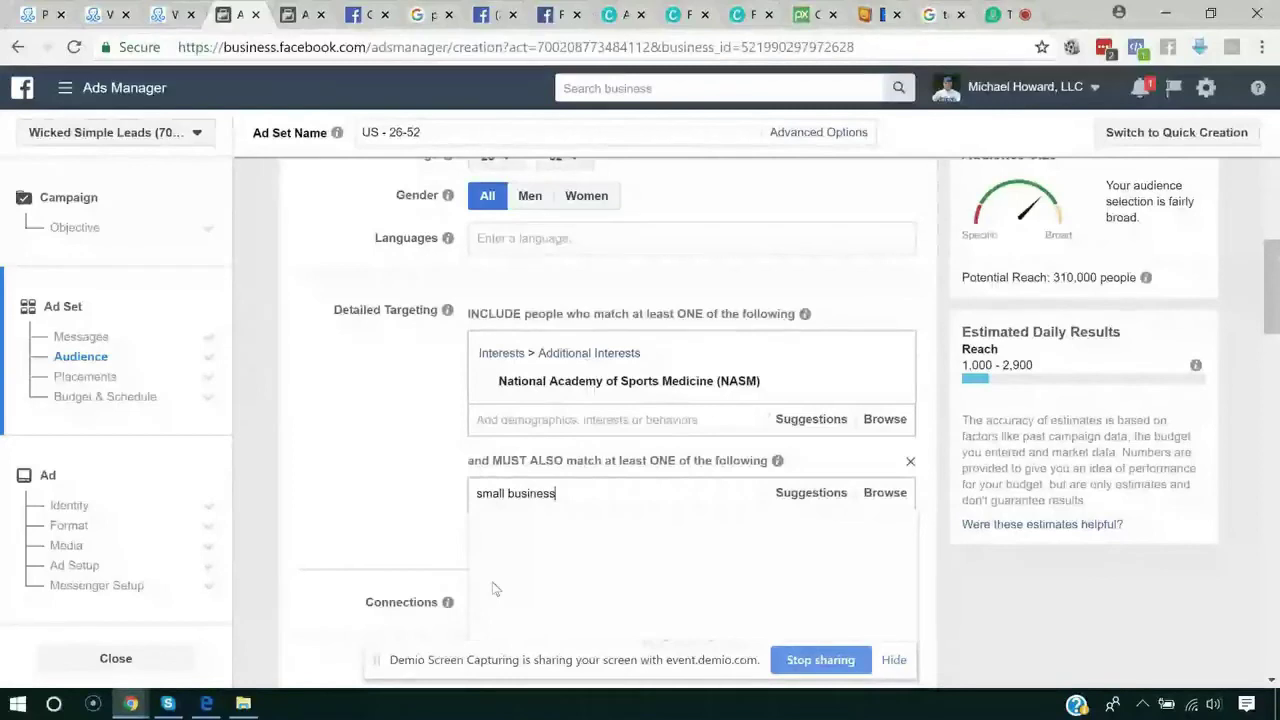
text( owner)
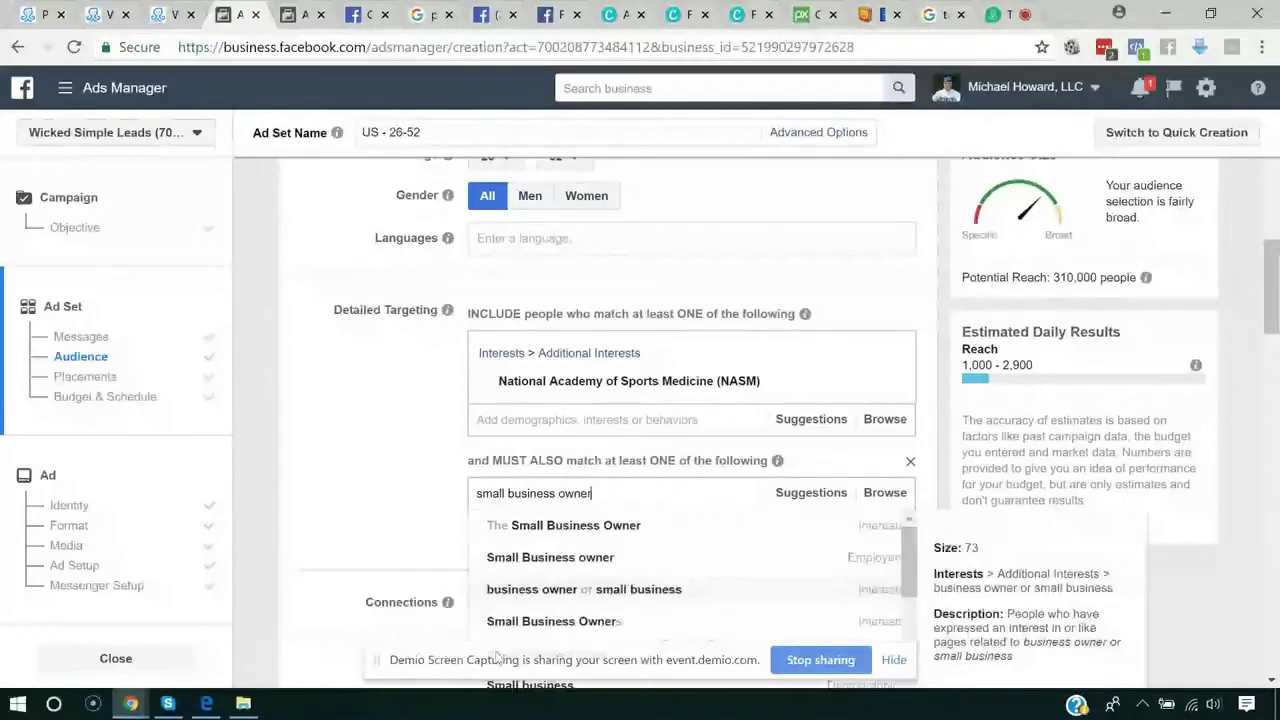
scroll(343, 369, down, 1)
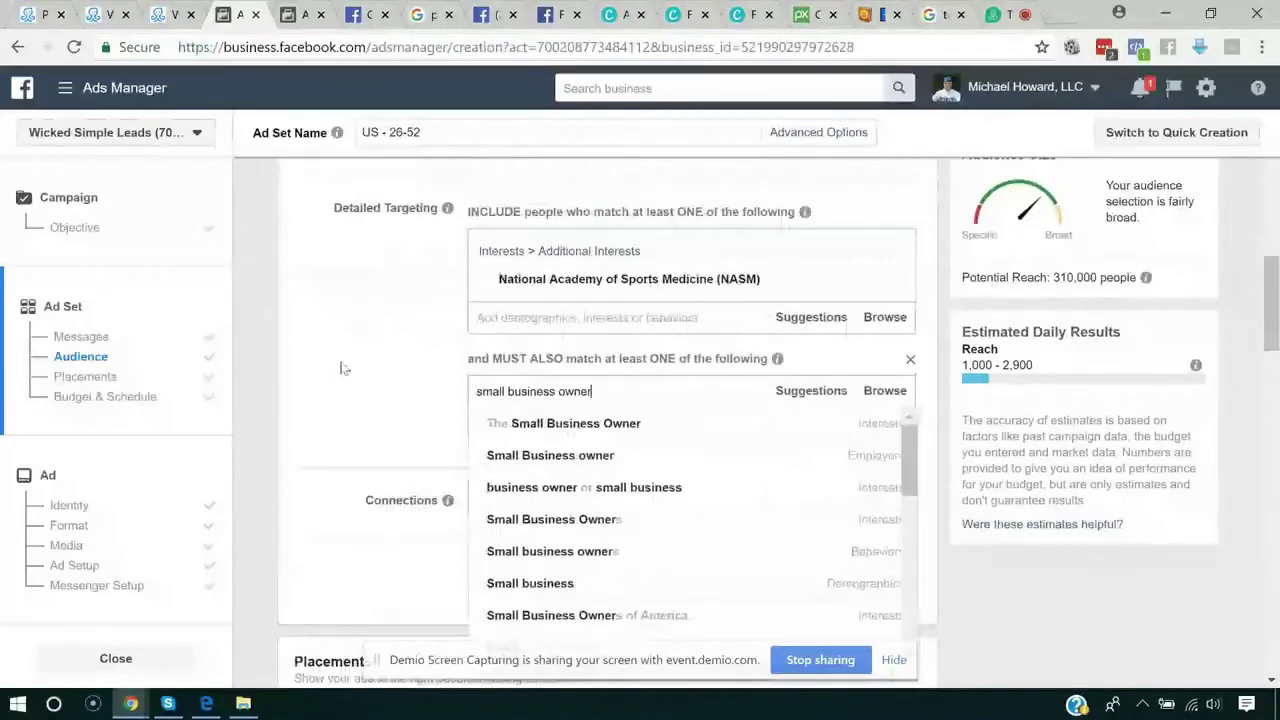
scroll(340, 369, down, 1)
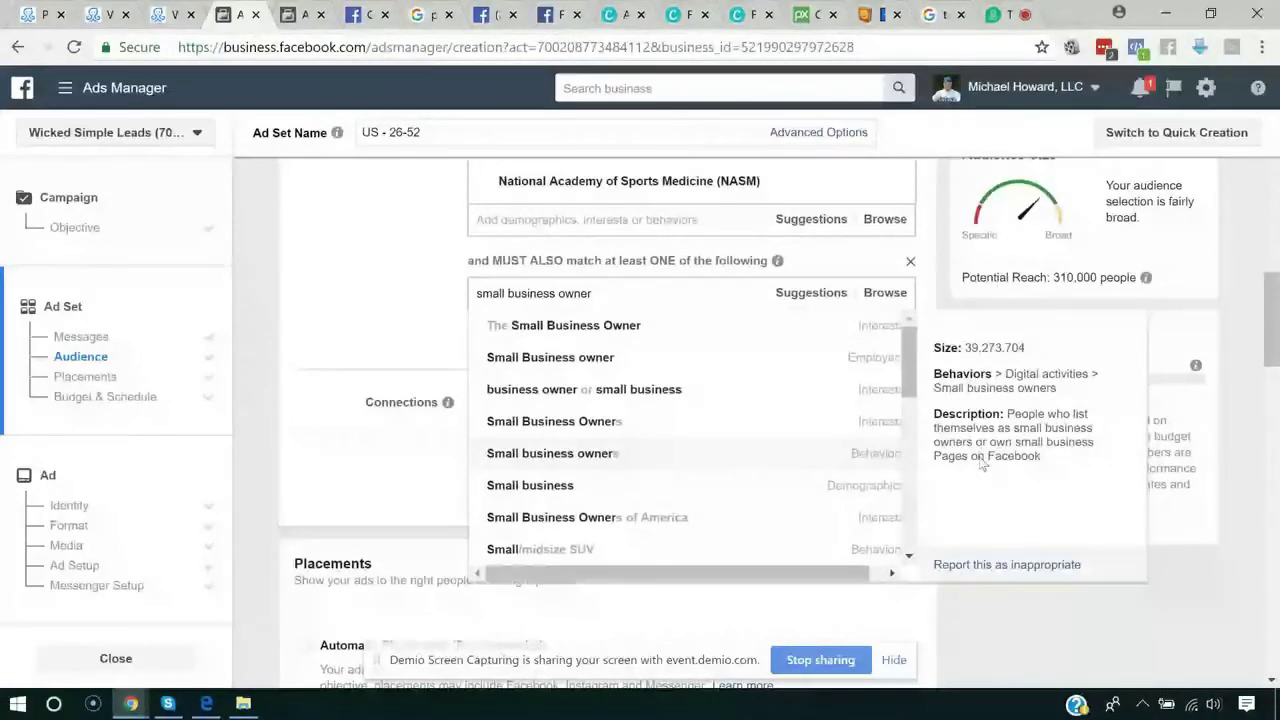
click(658, 461)
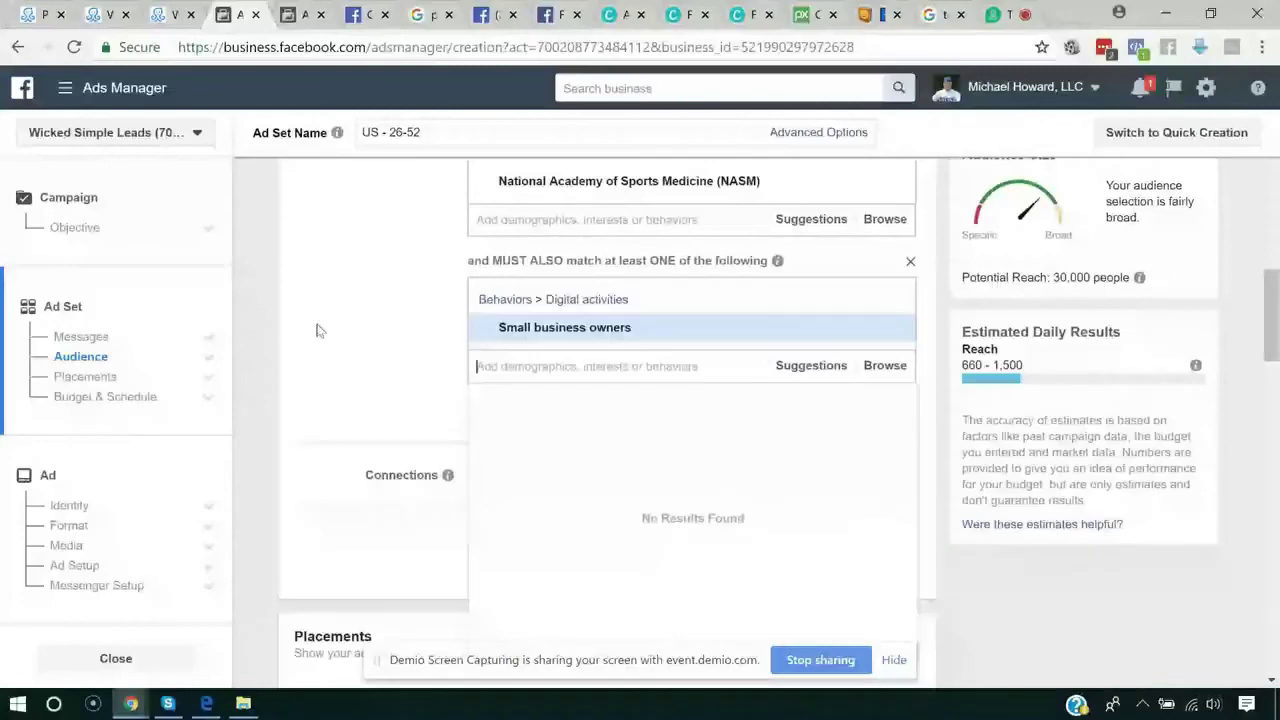
click(316, 330)
Step: Check the potential reach of the narrowed audience against the detailed targeting conditions
scroll(349, 357, up, 1)
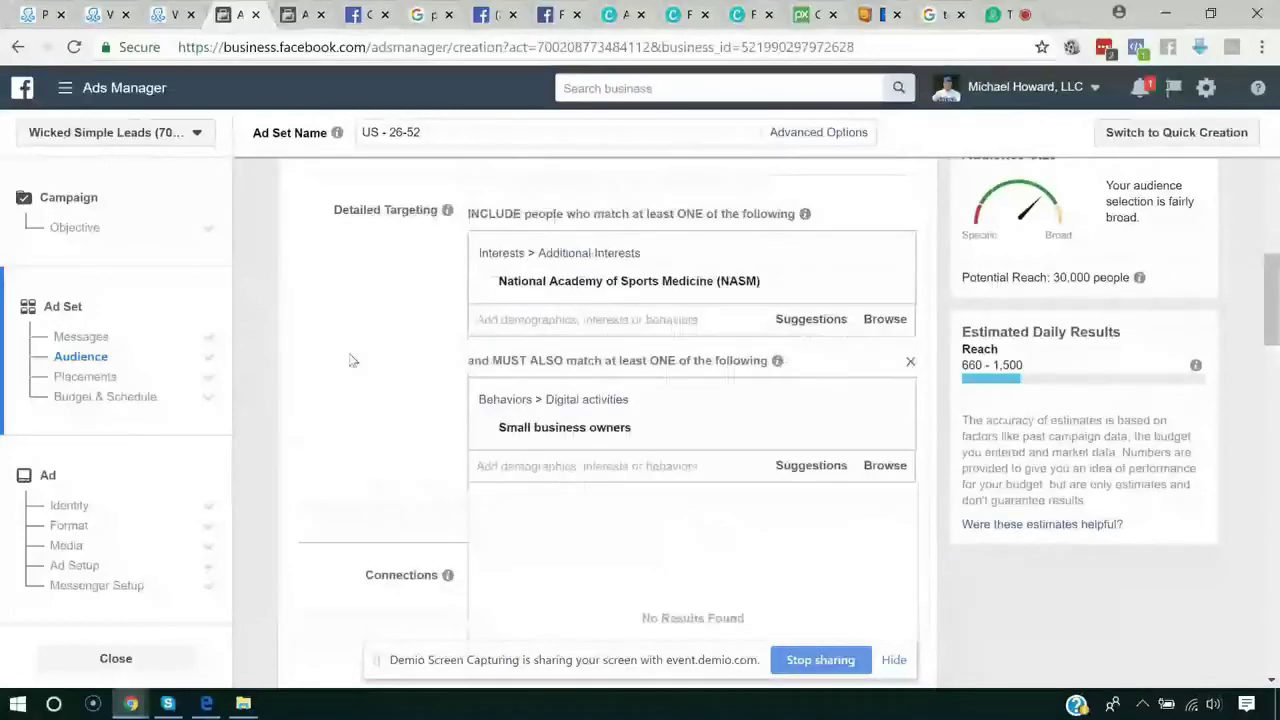
double_click(1070, 277)
click(1080, 292)
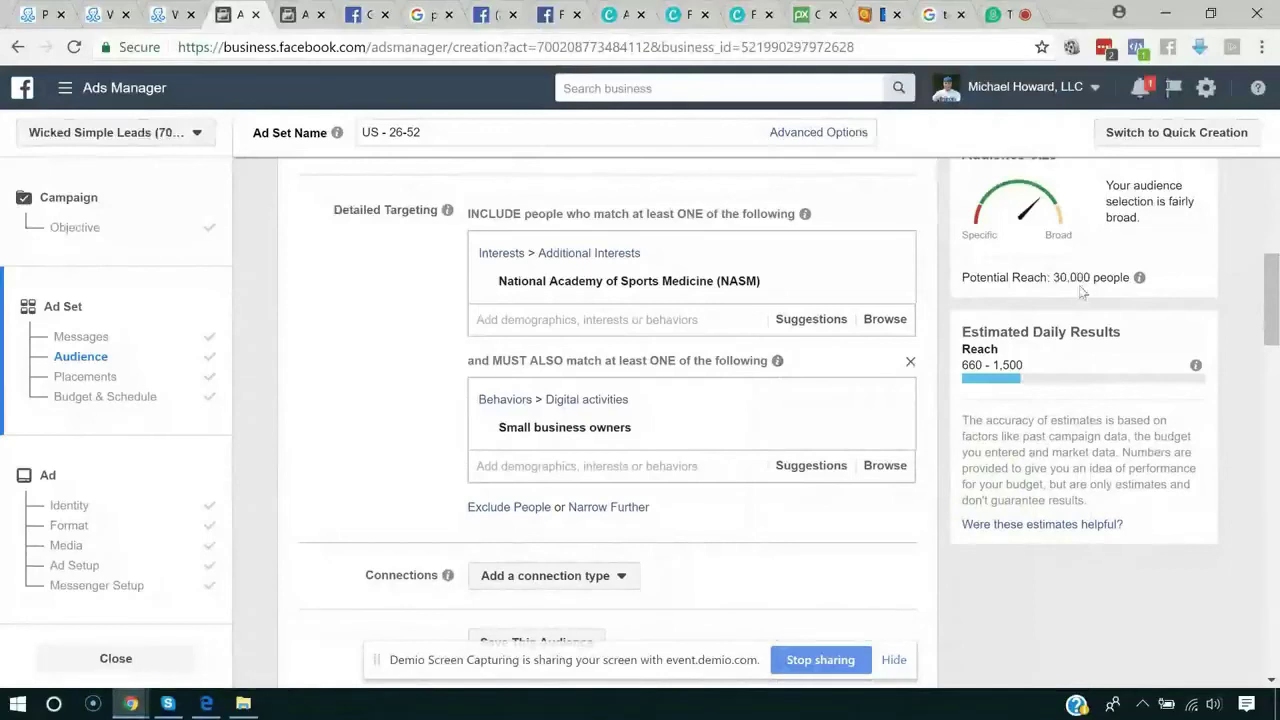
Step: Add the suggested job titles Fitness Trainer, Fitness professional and Certified Personal Trainer to the included audience alongside the NASM interest
mouse_move(590, 442)
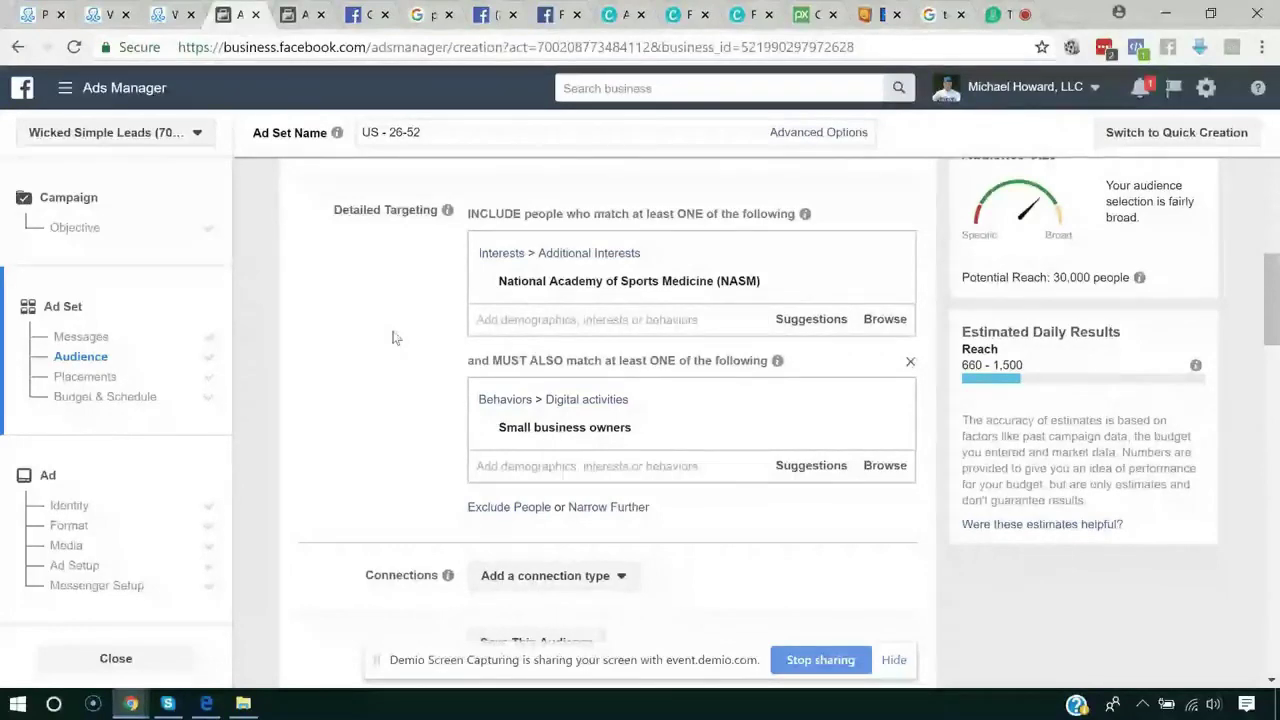
click(808, 322)
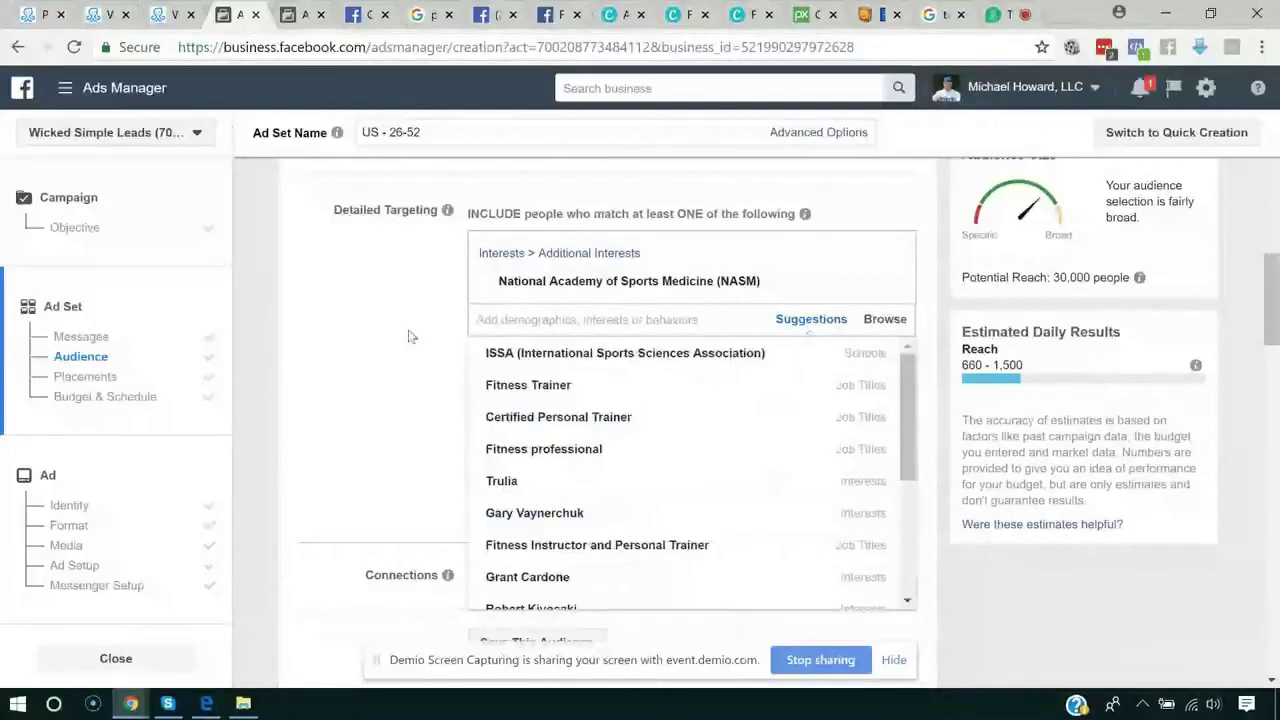
mouse_move(491, 362)
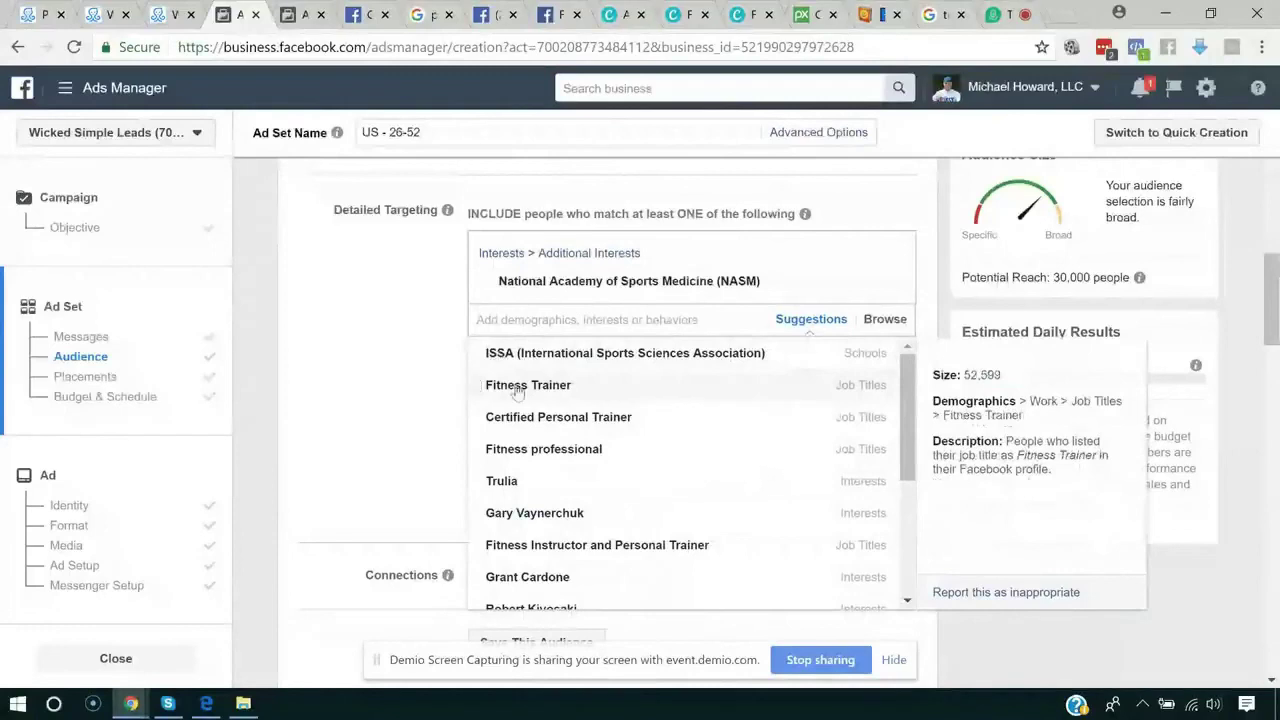
click(480, 385)
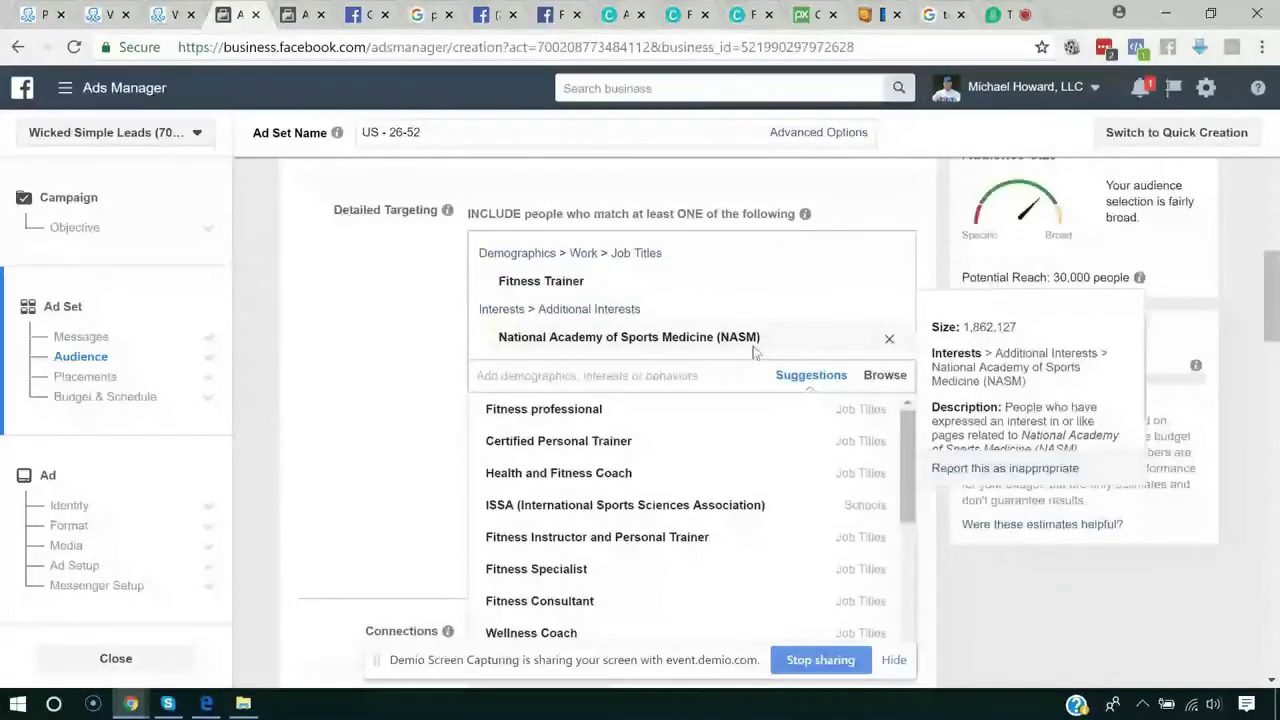
click(597, 416)
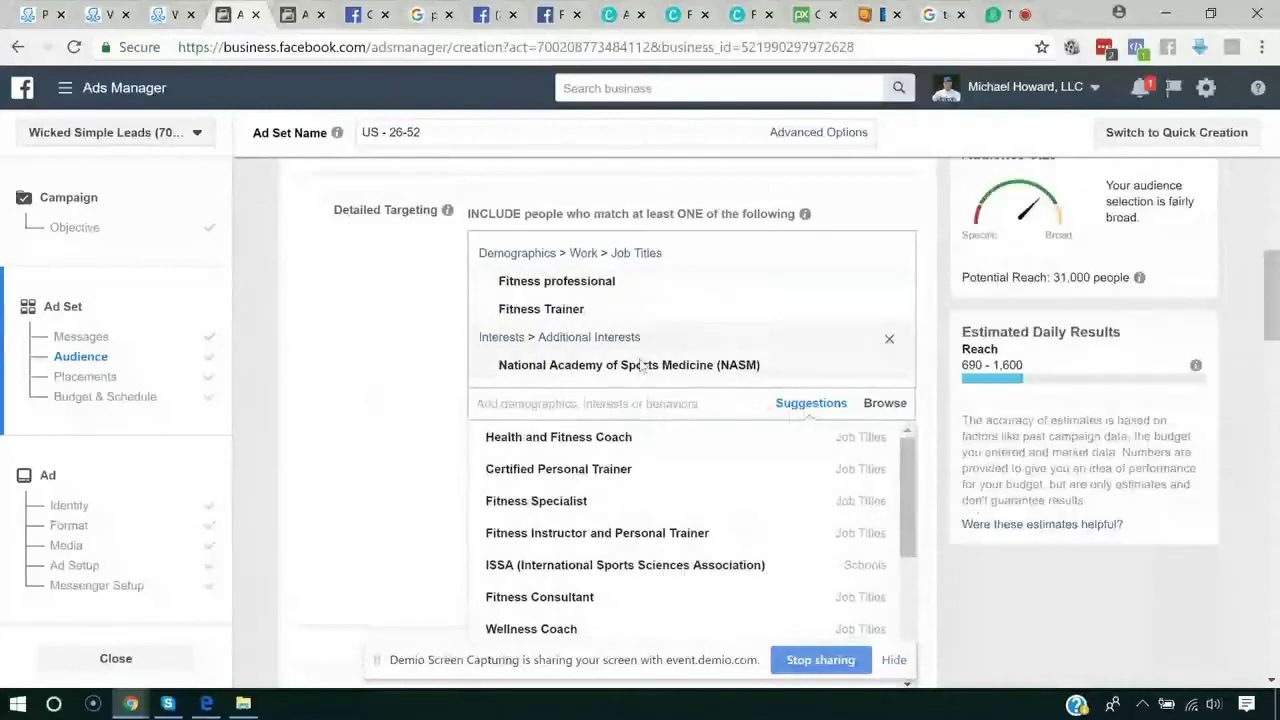
click(556, 470)
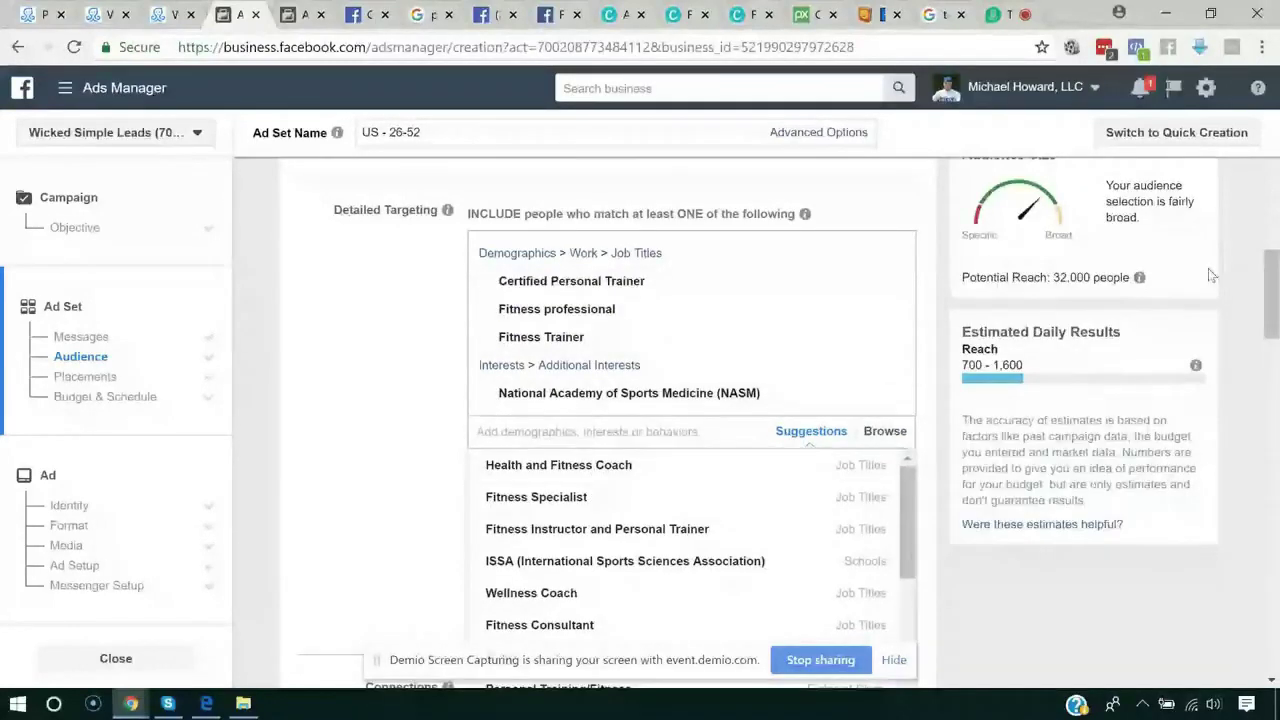
click(397, 511)
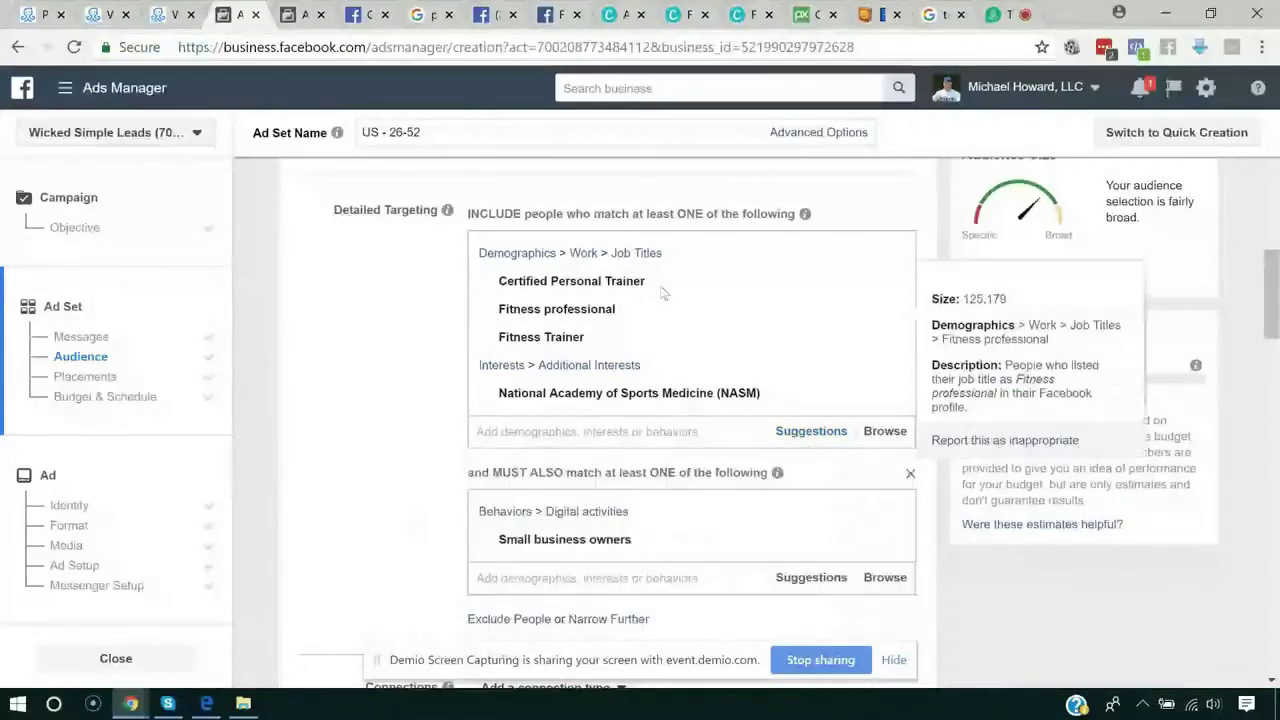
Step: Review the ad set's placement settings, covering device types, the platform list, and specific mobile devices and operating systems
scroll(546, 356, down, 2)
mouse_move(518, 352)
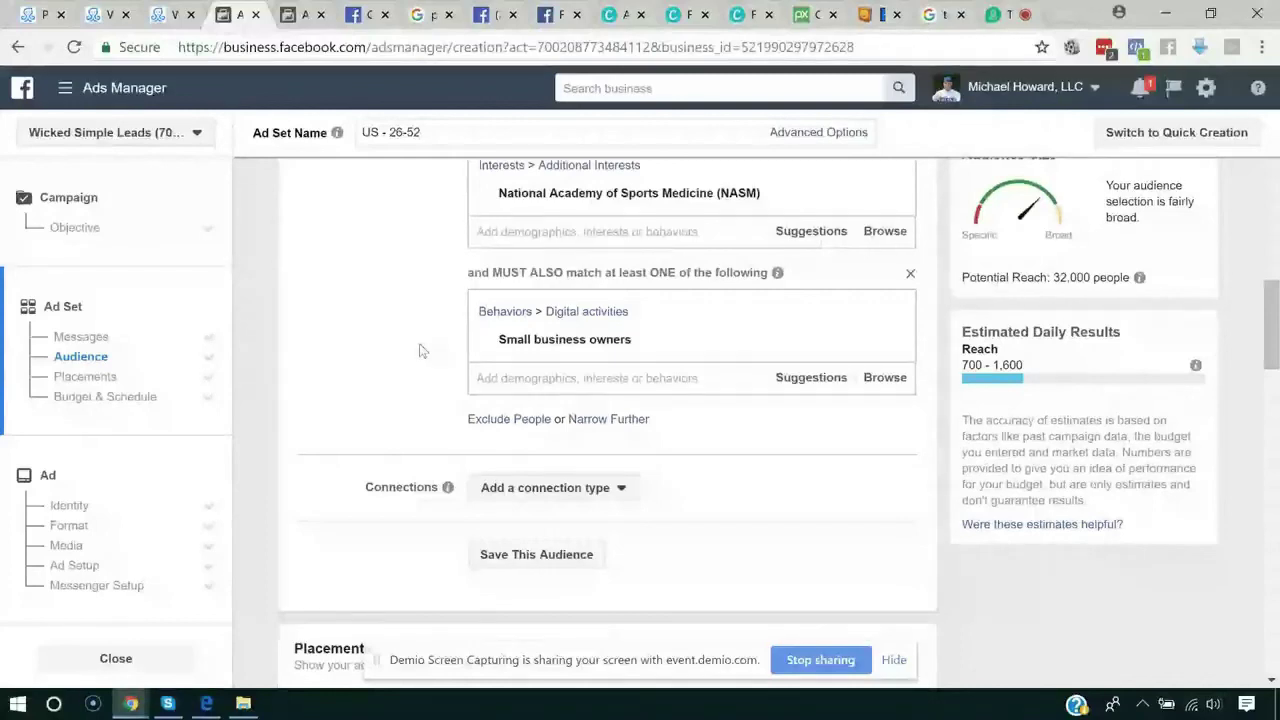
scroll(557, 415, down, 5)
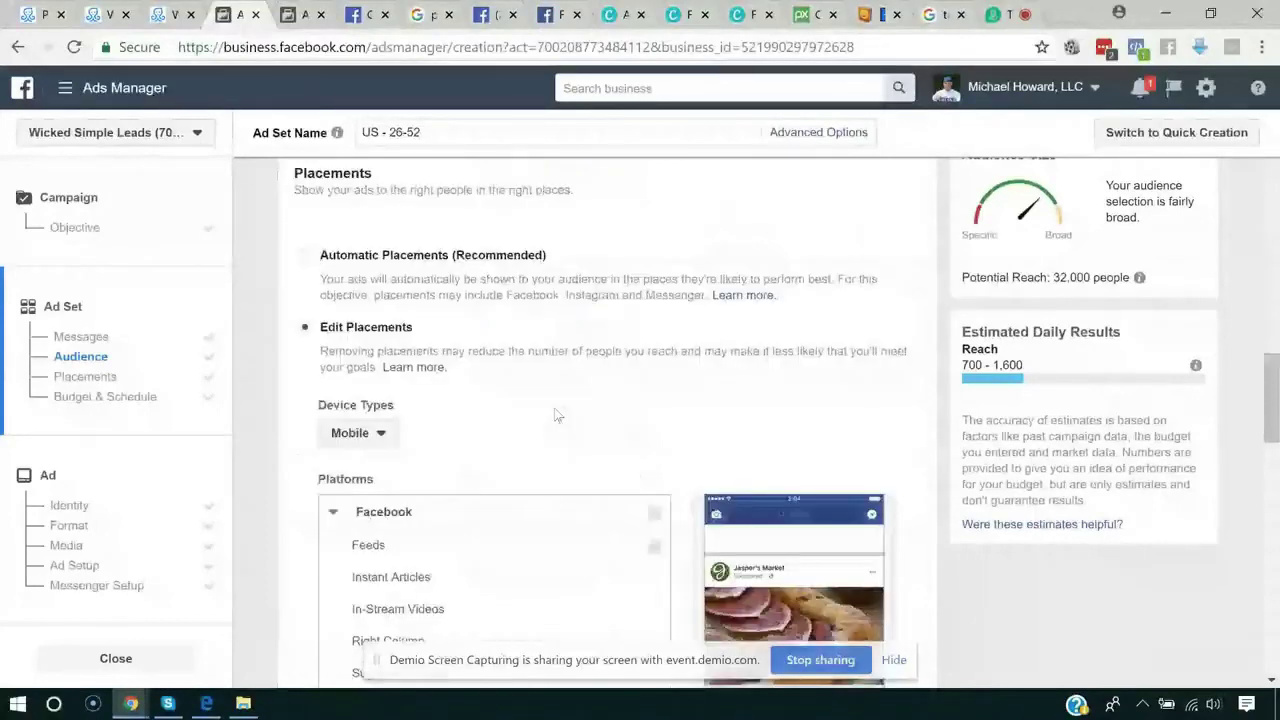
scroll(674, 374, down, 1)
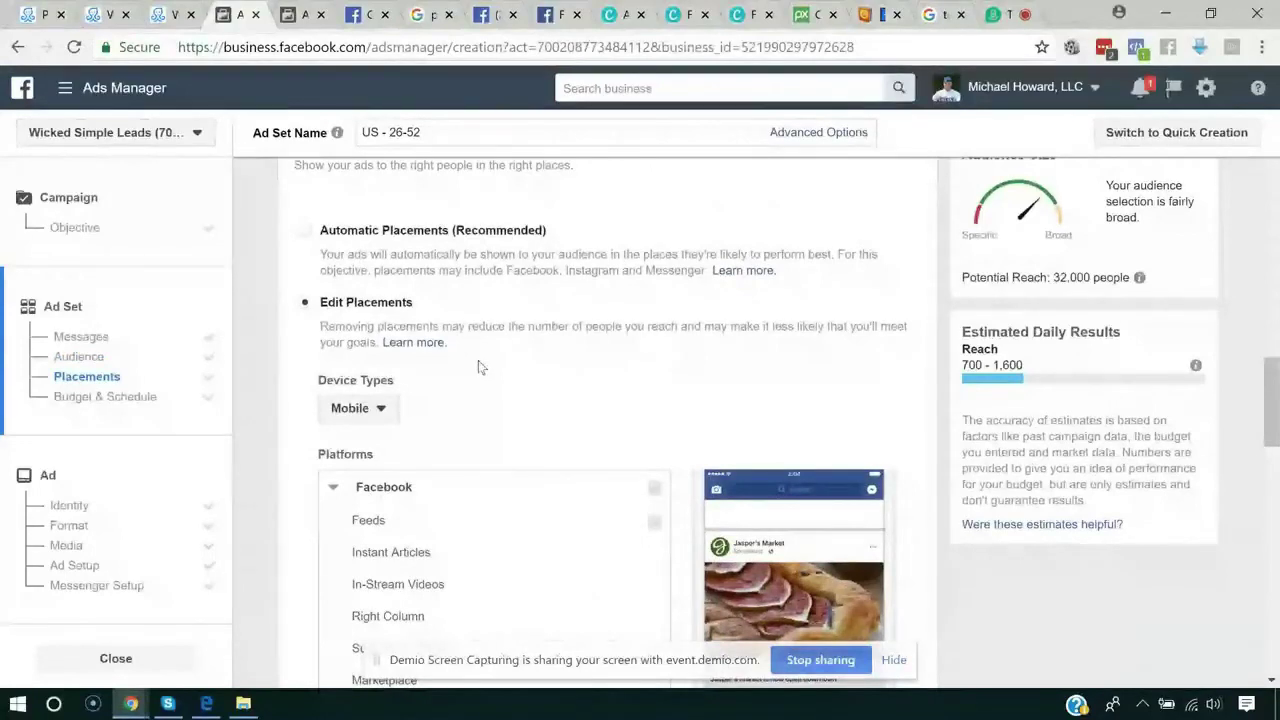
scroll(483, 370, down, 1)
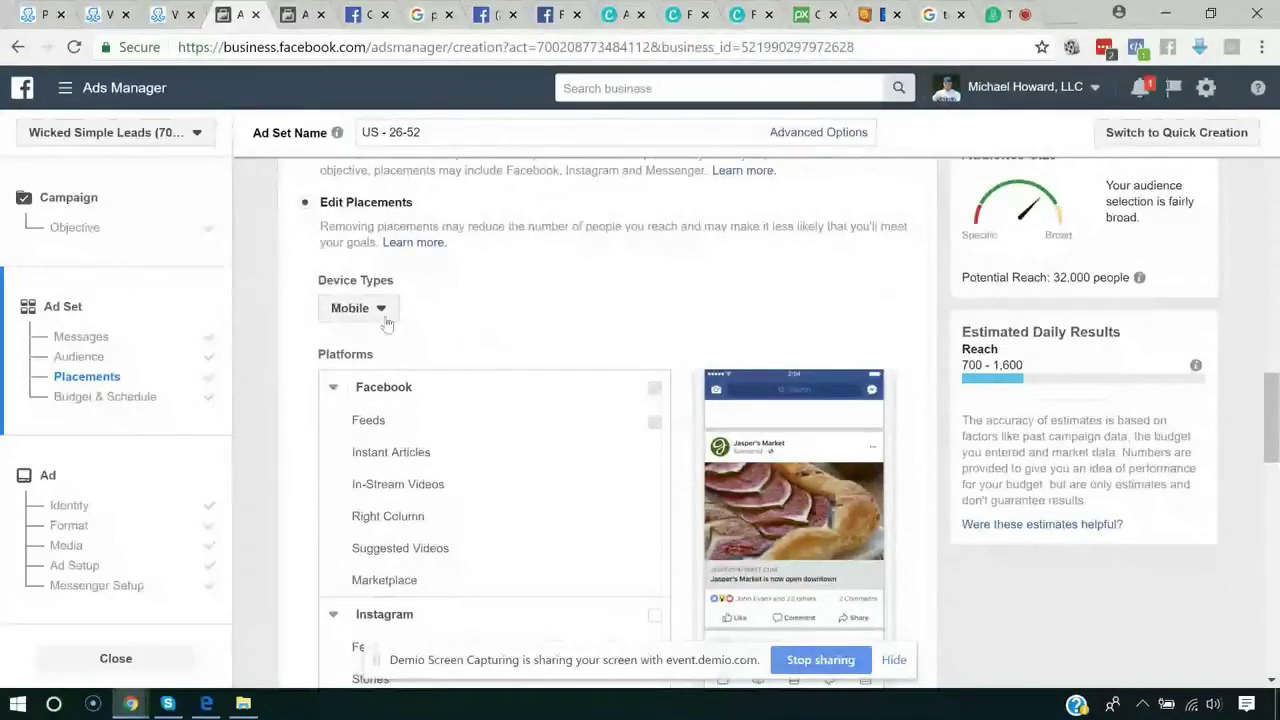
scroll(573, 537, down, 3)
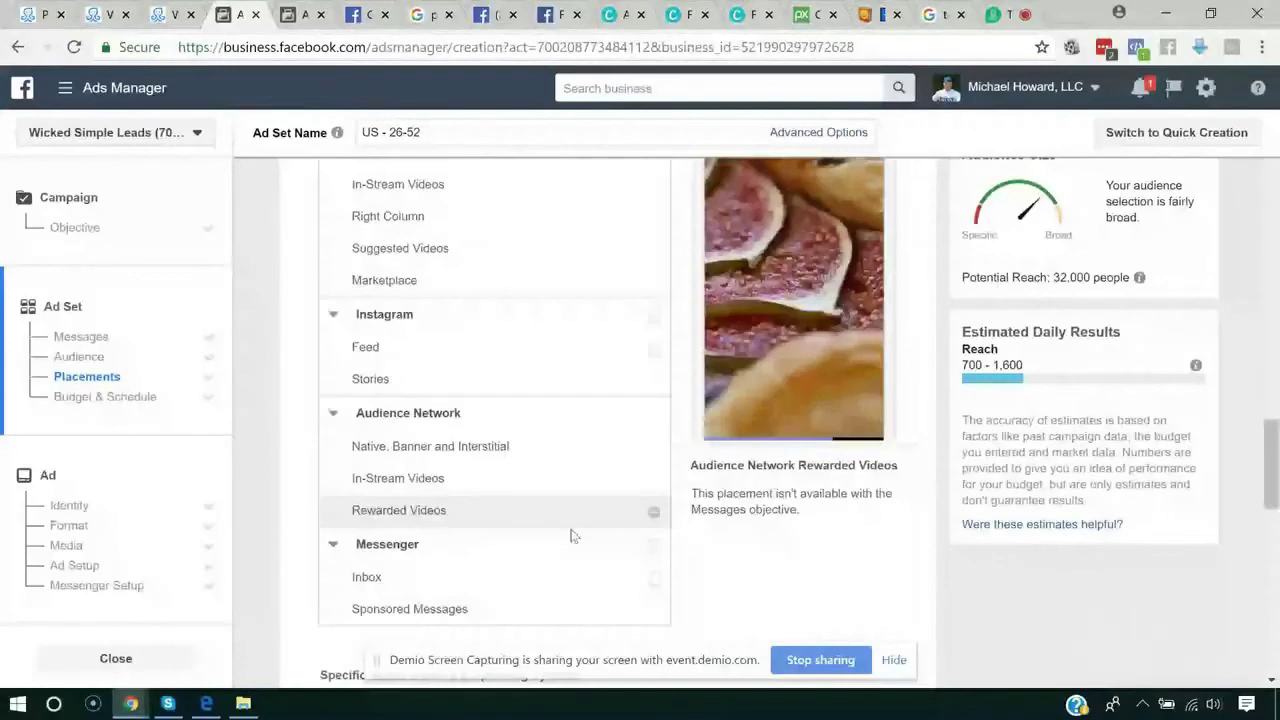
scroll(521, 397, up, 2)
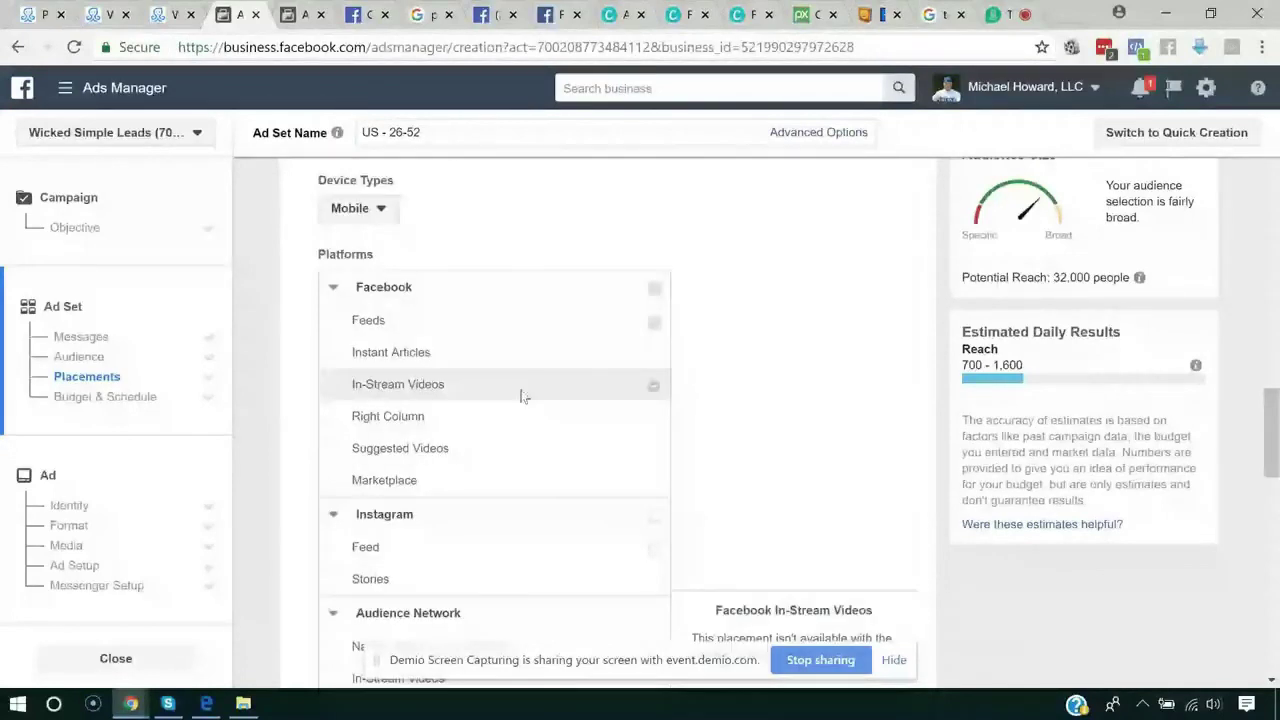
scroll(530, 450, down, 3)
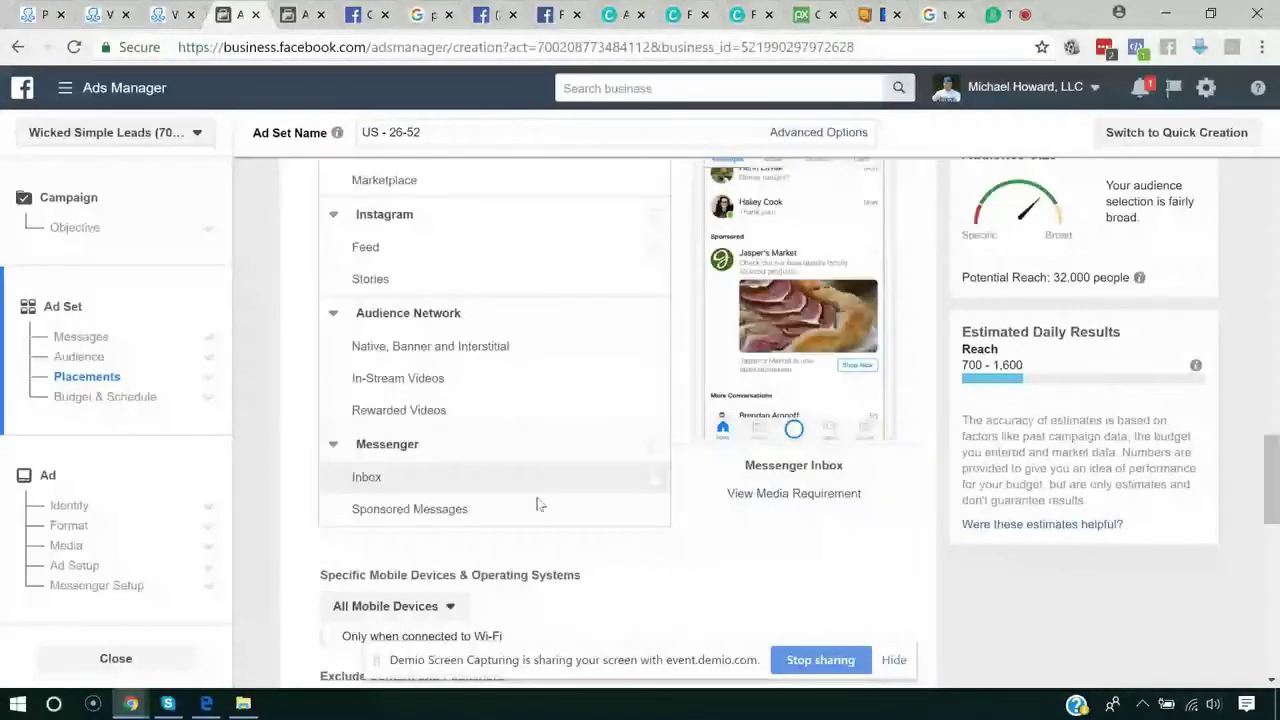
scroll(570, 480, down, 2)
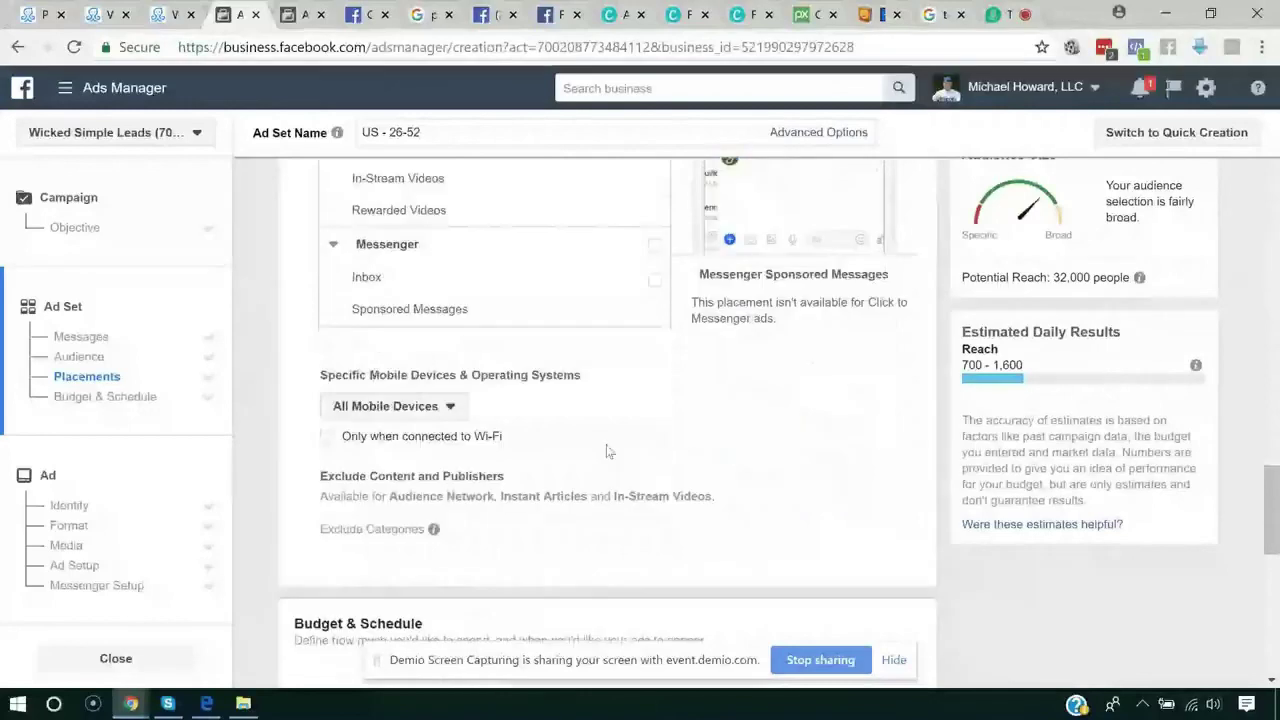
Step: Examine the daily budget amount and schedule in the ad set's Budget & Schedule section
scroll(697, 278, down, 4)
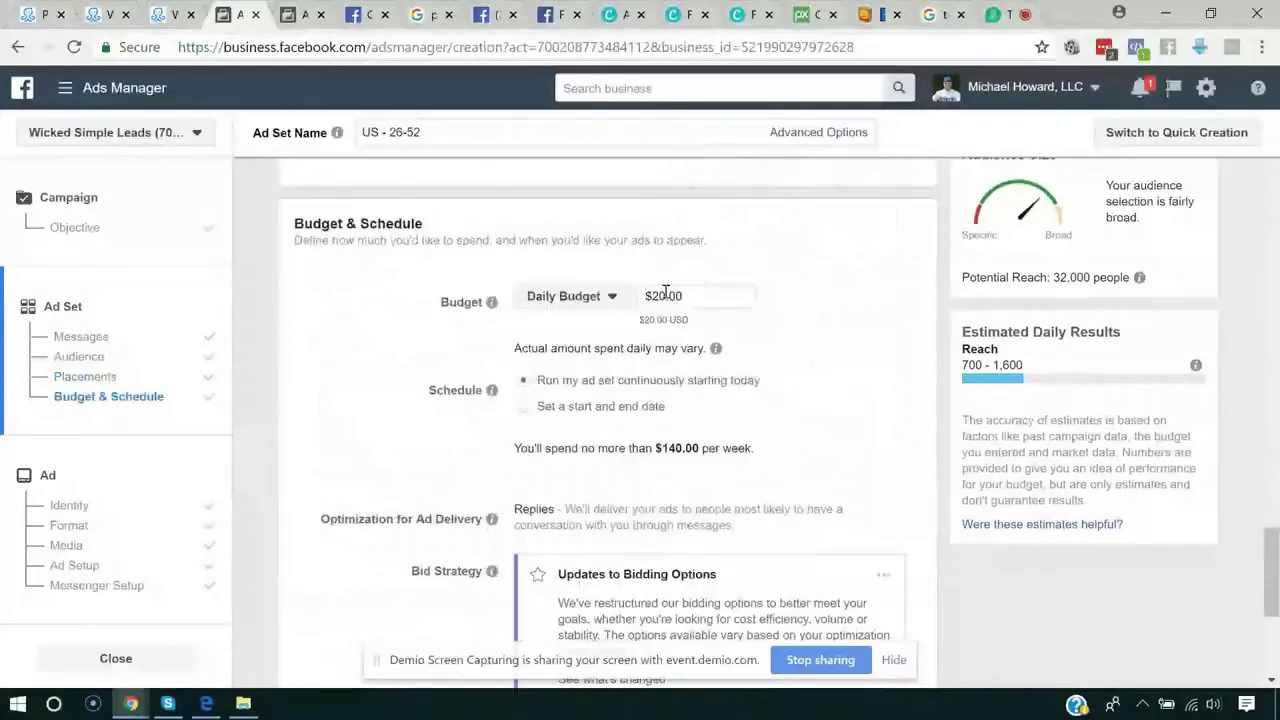
click(667, 297)
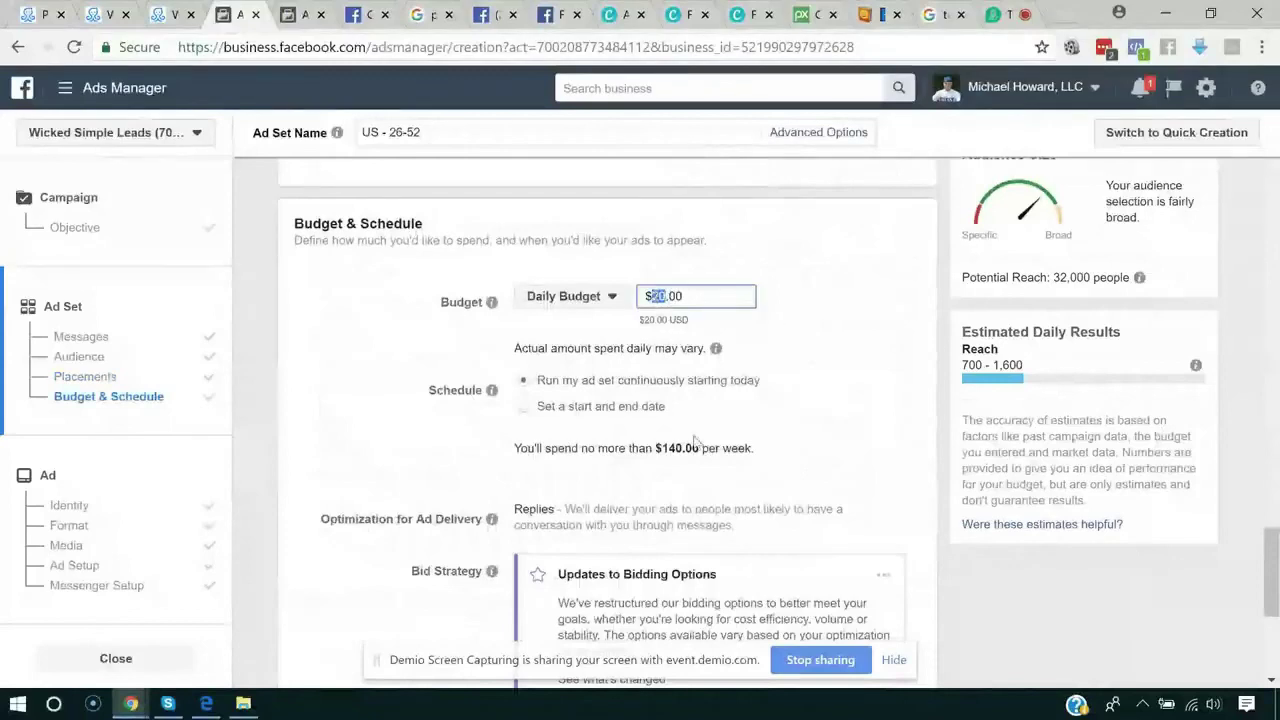
click(820, 295)
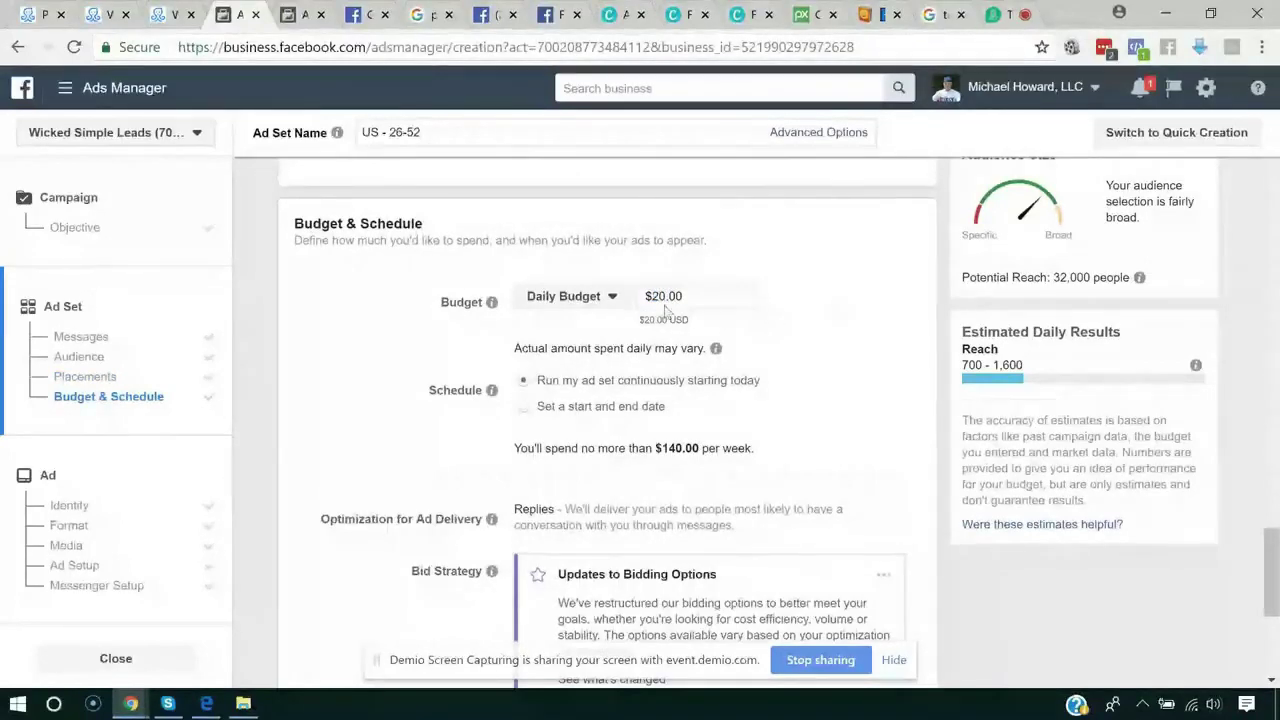